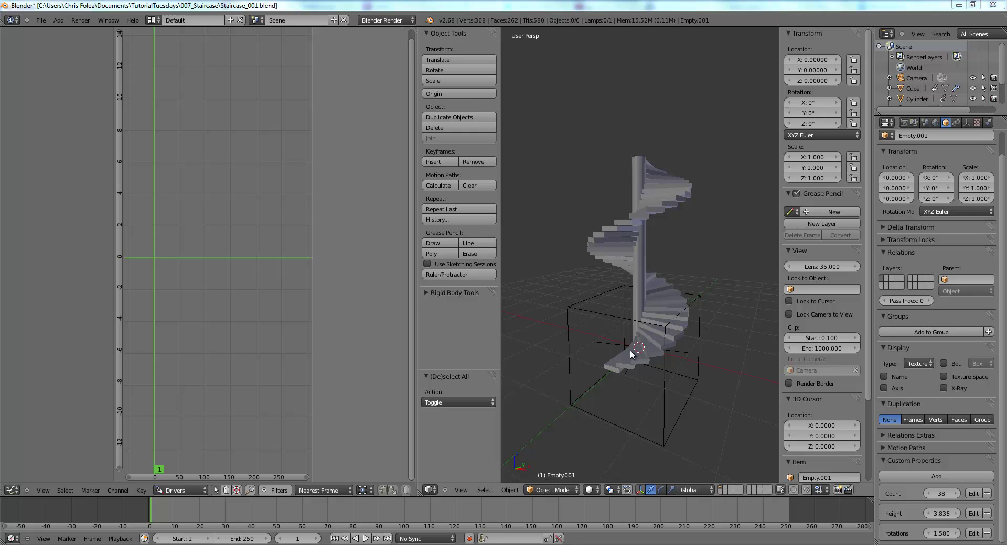
- Select the cube-shaped empty around the finished staircase and set its custom properties to Count 24, height 2.731 and rotations 1.260
{"action": "right_click", "coordinate": [581, 298]}
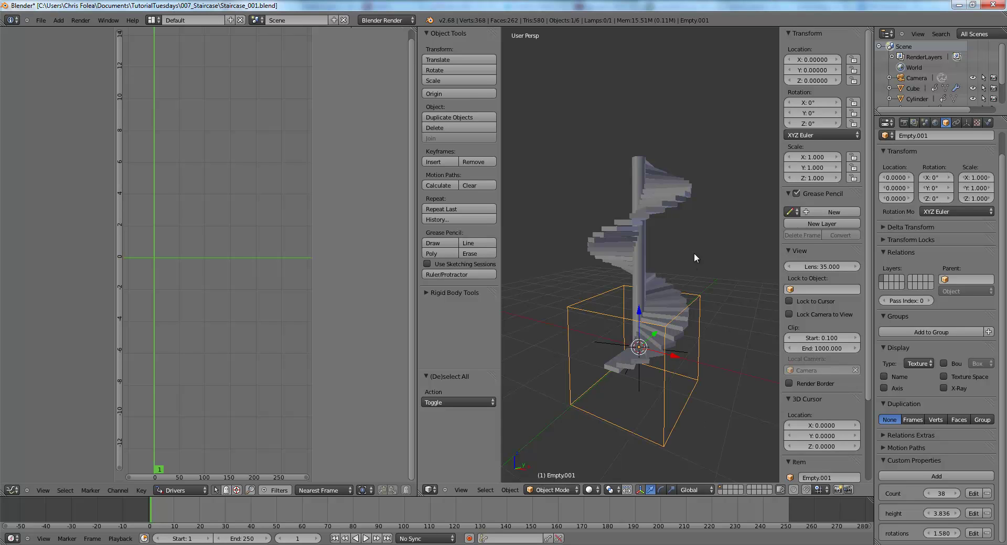
{"action": "middle_click_drag", "start_coordinate": [735, 376], "coordinate": [670, 336]}
{"action": "scroll", "coordinate": [669, 340], "scroll_direction": "up", "scroll_amount": 3}
{"action": "left_click_drag", "start_coordinate": [941, 493], "coordinate": [955, 514]}
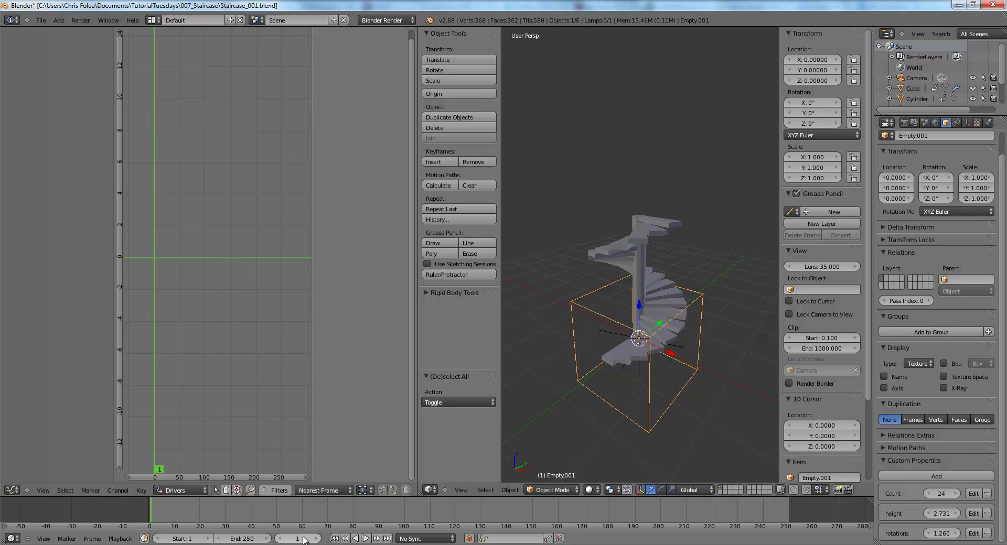
- Switch to the new default scene and turn on the Screencast Keys display in the 3D view
{"action": "mouse_move", "coordinate": [304, 542]}
{"action": "left_click", "coordinate": [392, 517]}
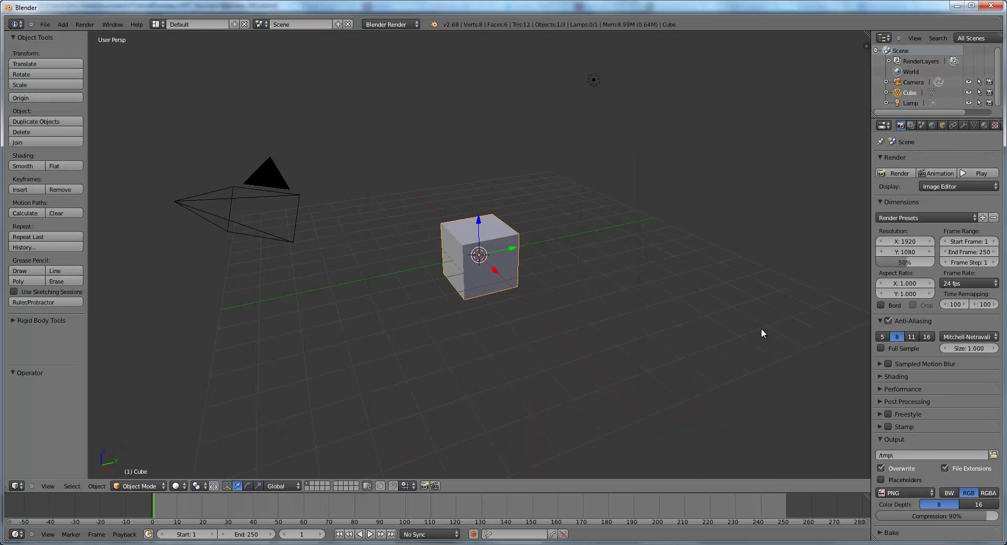
{"action": "key", "text": "n"}
{"action": "left_click", "coordinate": [817, 465]}
{"action": "middle_click_drag", "start_coordinate": [131, 408], "coordinate": [126, 432]}
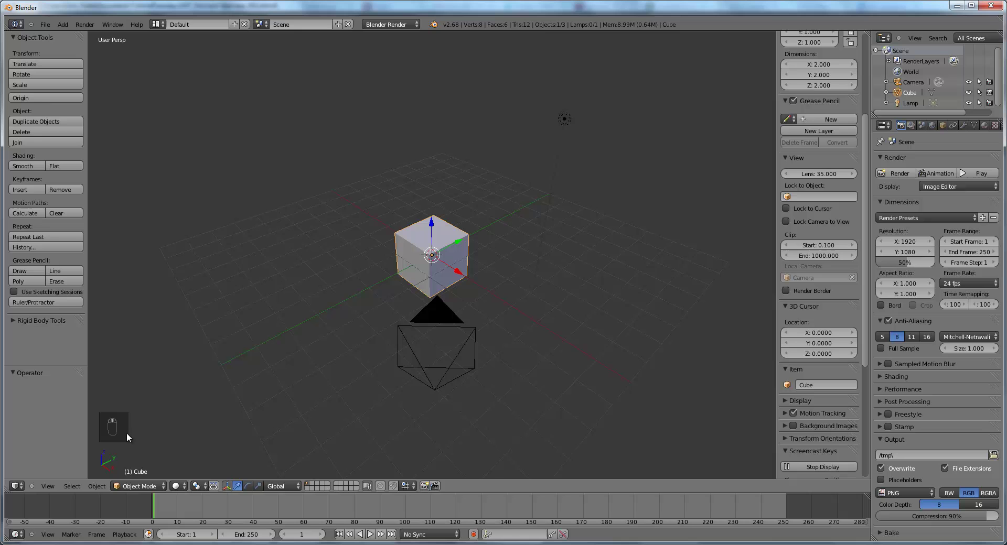
- Delete the default cube and add a mesh cylinder at the origin, shown in front orthographic view
{"action": "key", "text": "Delete"}
{"action": "left_click", "coordinate": [509, 238]}
{"action": "key", "text": "shift+a"}
{"action": "mouse_move", "coordinate": [508, 237]}
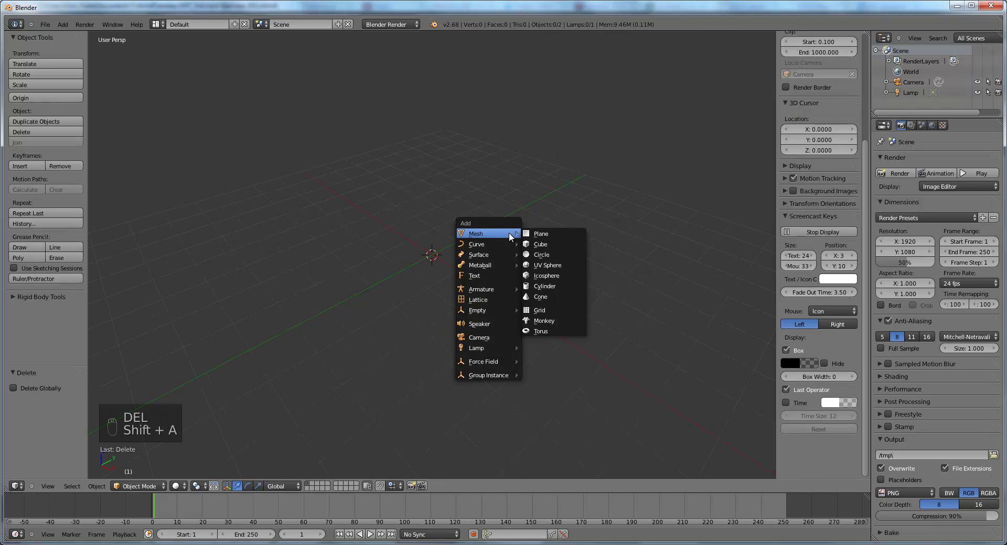
{"action": "left_click", "coordinate": [535, 287]}
{"action": "key", "text": "KP_1"}
{"action": "key", "text": "KP_5"}
{"action": "scroll", "coordinate": [484, 290], "scroll_direction": "up", "scroll_amount": 3}
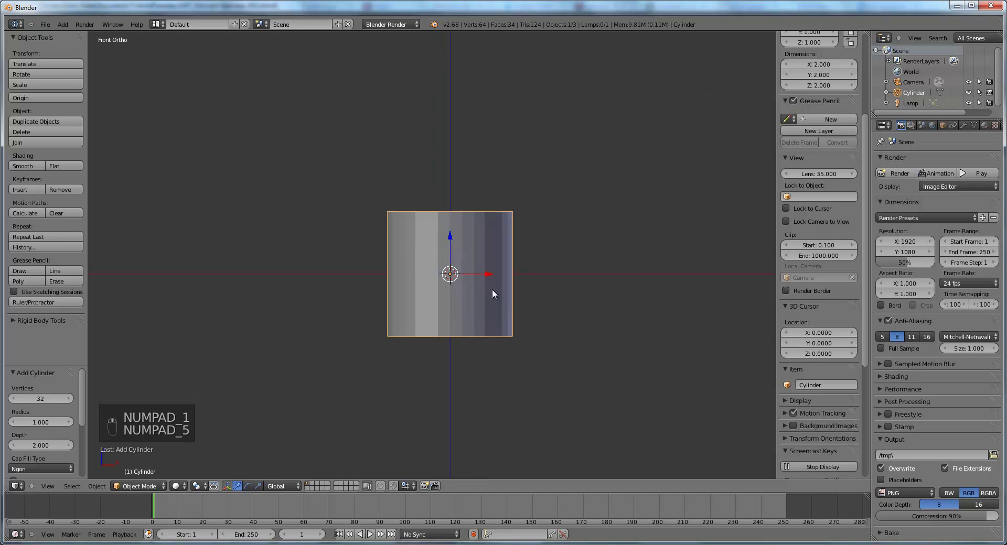
- Move all of the cylinder's vertices up 1 unit along Z in Edit Mode so its base sits on the origin
{"action": "key", "text": "Tab"}
{"action": "key", "text": "z"}
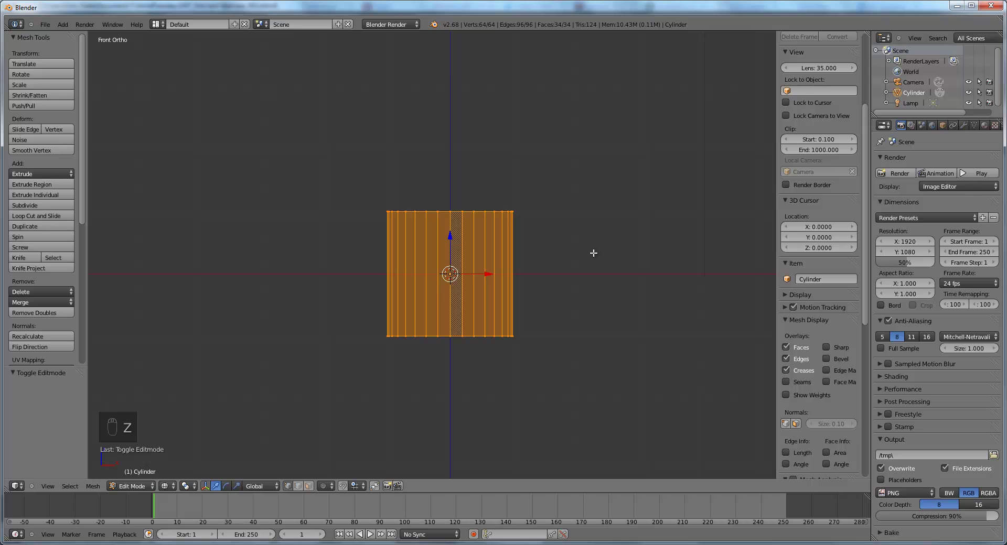
{"action": "key", "text": "g"}
{"action": "key", "text": "z"}
{"action": "key", "text": "1"}
{"action": "key", "text": "Return"}
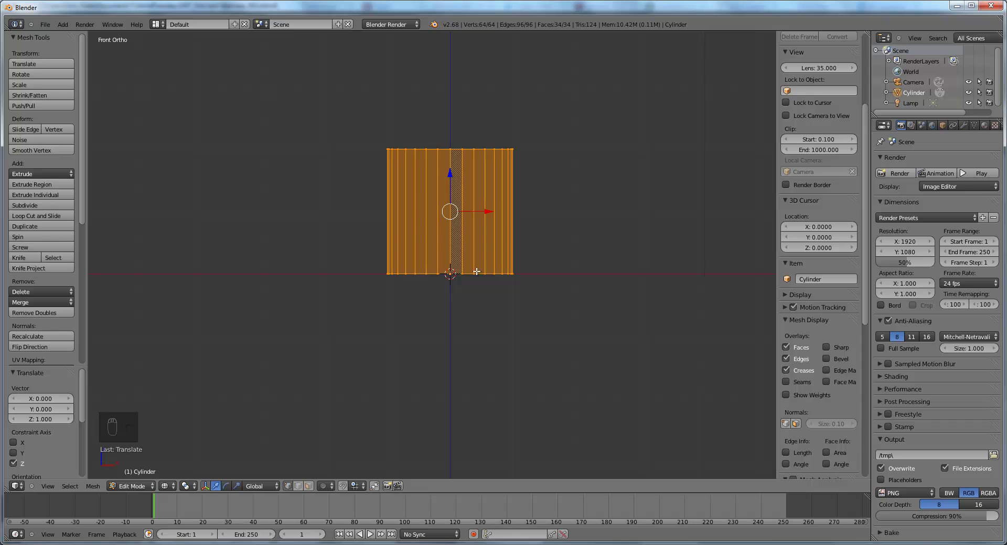
{"action": "middle_click_drag", "start_coordinate": [449, 246], "coordinate": [446, 297], "text": "shift"}
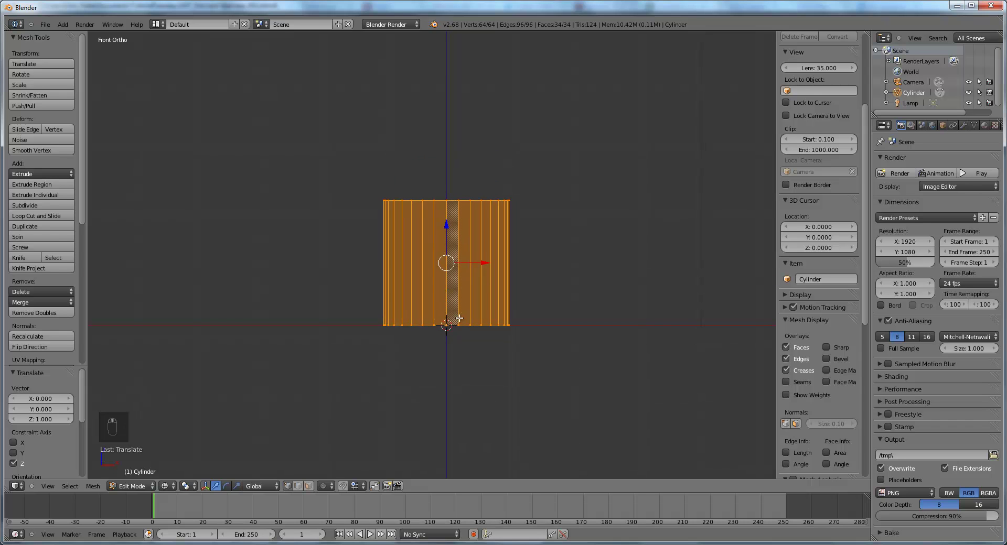
{"action": "key", "text": "Tab"}
{"action": "key", "text": "s"}
{"action": "right_click", "coordinate": [584, 212]}
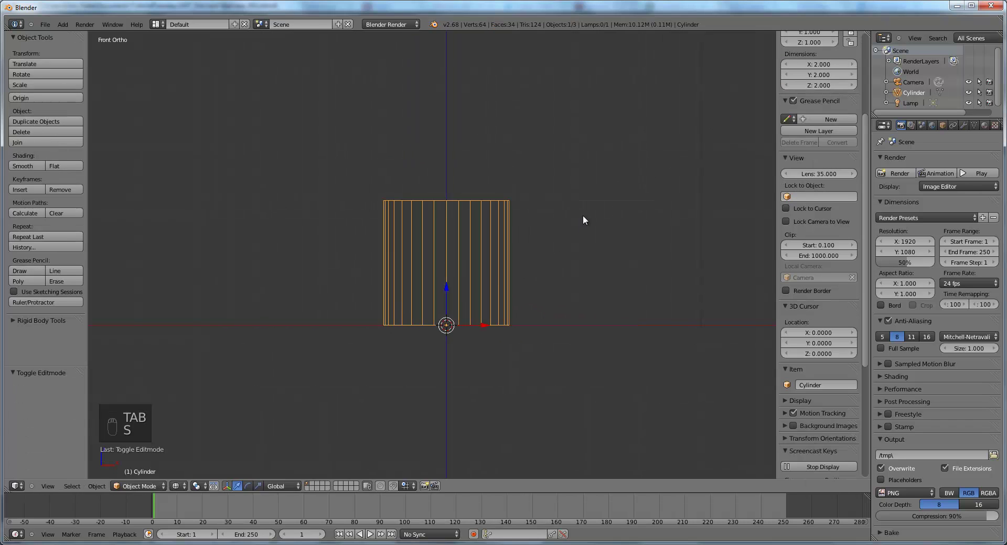
{"action": "key", "text": "s"}
{"action": "key", "text": "z"}
{"action": "right_click", "coordinate": [628, 151]}
{"action": "key", "text": "Tab"}
{"action": "key", "text": "a"}
{"action": "key", "text": "a"}
{"action": "key", "text": "a"}
{"action": "key", "text": "a"}
{"action": "key", "text": "s"}
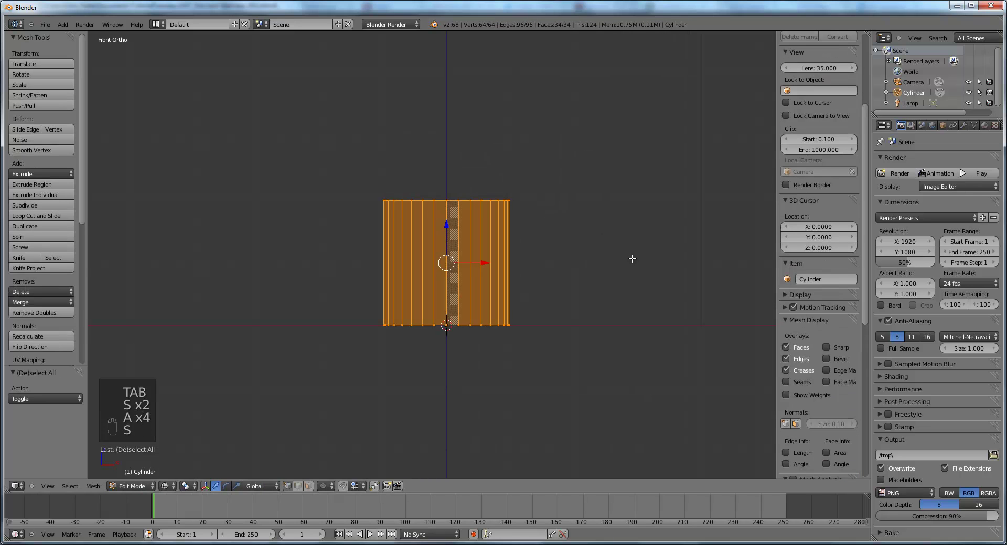
{"action": "key", "text": "shift+z"}
{"action": "right_click", "coordinate": [592, 266]}
{"action": "key", "text": "s"}
{"action": "key", "text": "z"}
{"action": "right_click", "coordinate": [592, 266]}
{"action": "middle_click_drag", "start_coordinate": [591, 265], "coordinate": [532, 251]}
{"action": "scroll", "coordinate": [532, 251], "scroll_direction": "up", "scroll_amount": 3}
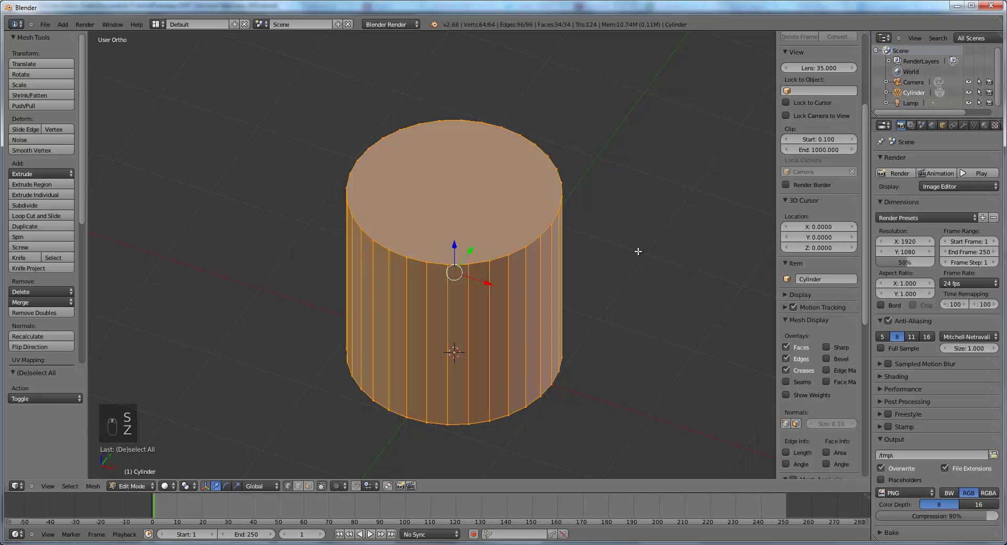
{"action": "scroll", "coordinate": [638, 251], "scroll_direction": "down", "scroll_amount": 2}
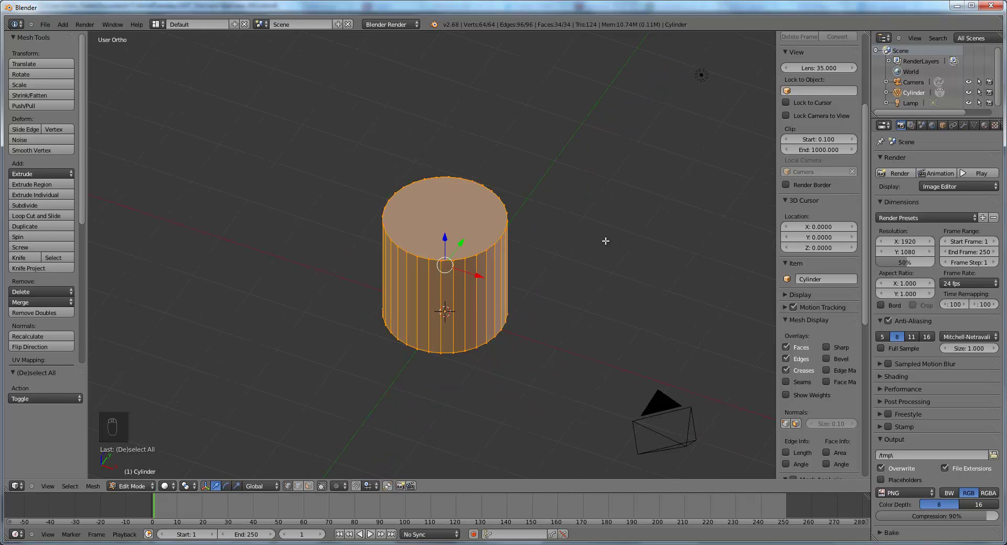
- Scale the cylinder's mesh to about 0.09 in X and Y, excluding Z, to make a thin central post
{"action": "key", "text": "s"}
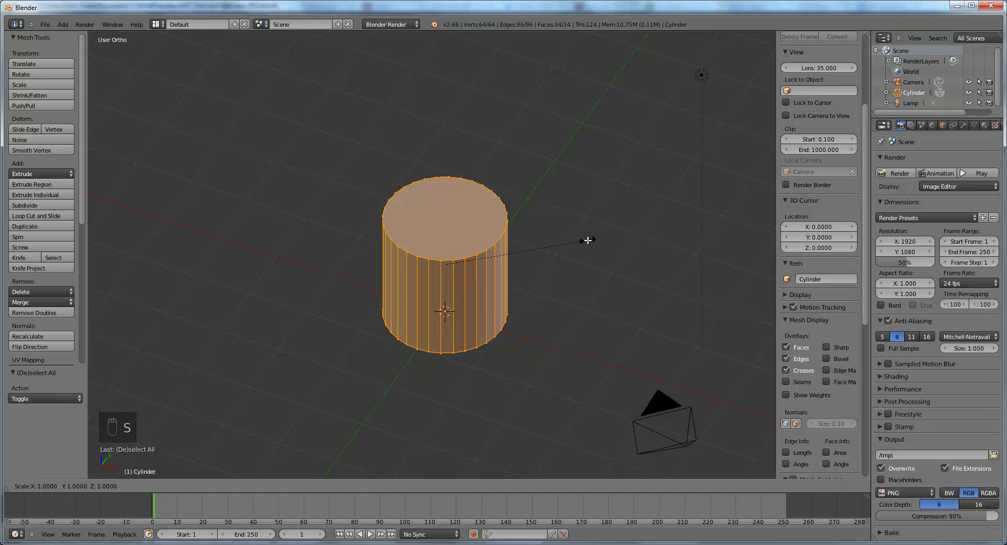
{"action": "key", "text": "shift+z"}
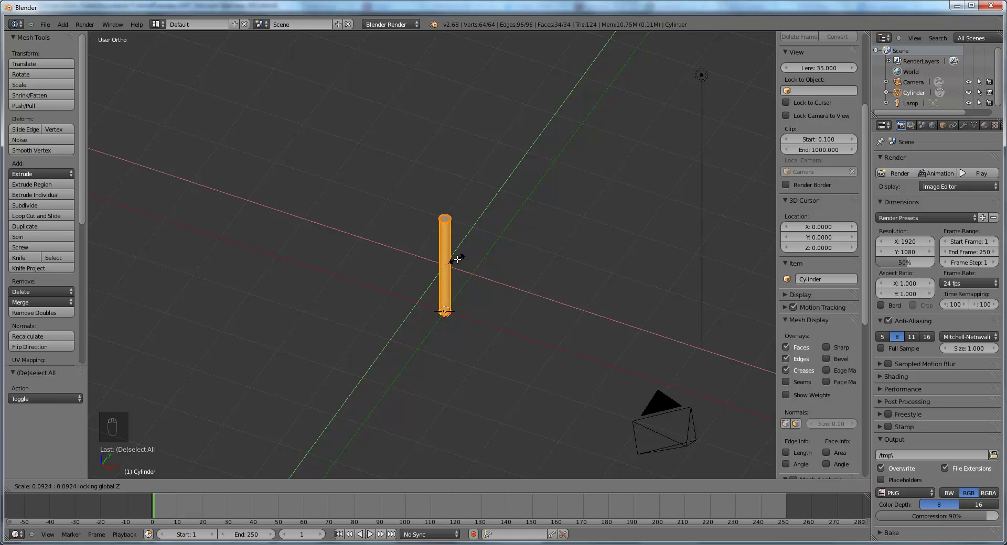
{"action": "left_click", "coordinate": [457, 257]}
- Return to Object Mode and add a mesh cube at the origin in a top wireframe view
{"action": "key", "text": "KP_1"}
{"action": "key", "text": "z"}
{"action": "key", "text": "KP_7"}
{"action": "key", "text": "Tab"}
{"action": "key", "text": "shift+a"}
{"action": "mouse_move", "coordinate": [510, 269]}
{"action": "left_click", "coordinate": [544, 278]}
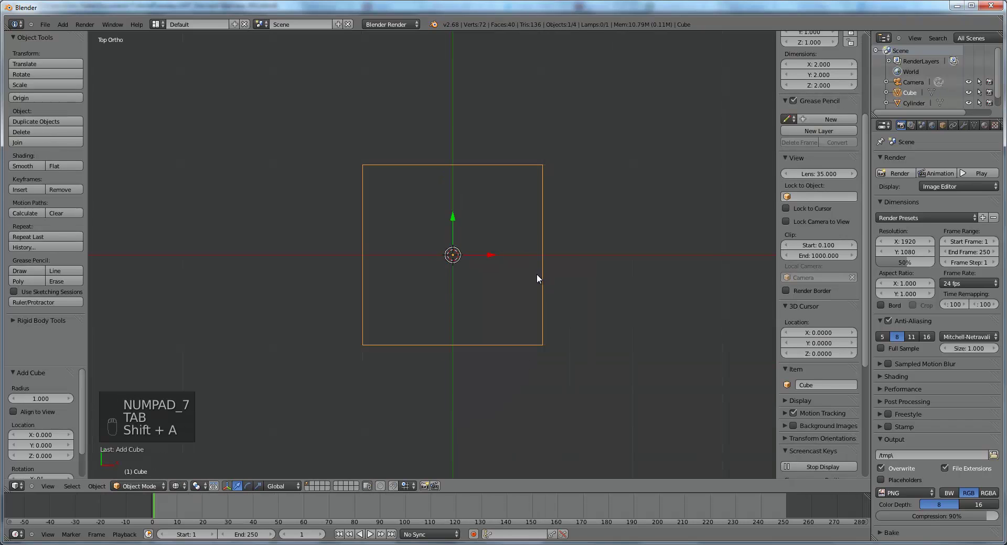
- Narrow the cube's mesh along X in Edit Mode to roughly the width of the central post
{"action": "key", "text": "Tab"}
{"action": "key", "text": "s"}
{"action": "right_click", "coordinate": [596, 270]}
{"action": "key", "text": "s"}
{"action": "left_click", "coordinate": [456, 259]}
- Move the cube's positive-Y end face about -1.002 along Y to the post's centre and scale it to about 0.72
{"action": "key", "text": "a"}
{"action": "key", "text": "b"}
{"action": "left_click_drag", "start_coordinate": [430, 150], "coordinate": [475, 181]}
{"action": "key", "text": "g"}
{"action": "key", "text": "y"}
{"action": "left_click", "coordinate": [493, 273]}
{"action": "scroll", "coordinate": [493, 273], "scroll_direction": "up", "scroll_amount": 2}
{"action": "key", "text": "s"}
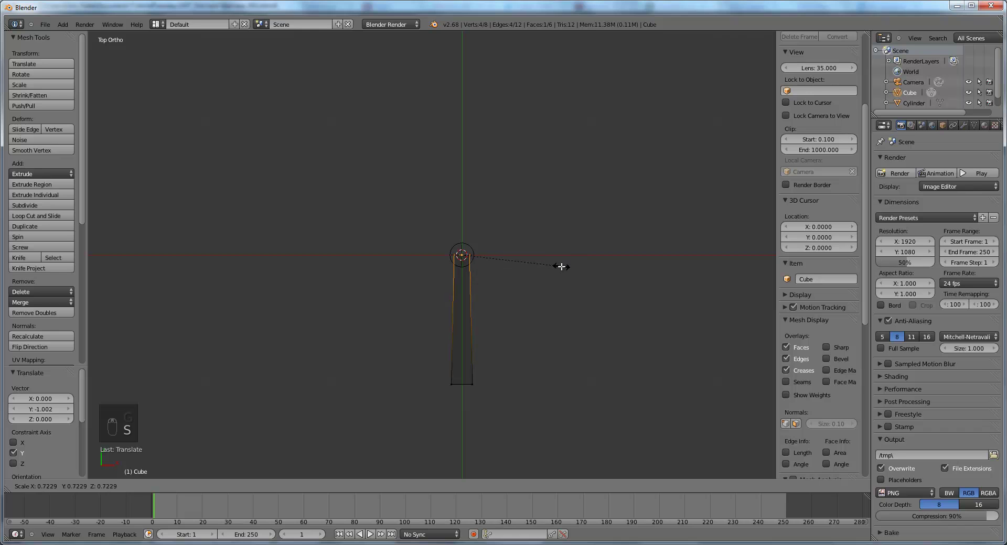
{"action": "left_click", "coordinate": [561, 267]}
- Flatten the whole step mesh along Z in front view to a slab about 0.14 units thick
{"action": "key", "text": "KP_1"}
{"action": "key", "text": "a"}
{"action": "key", "text": "a"}
{"action": "key", "text": "a"}
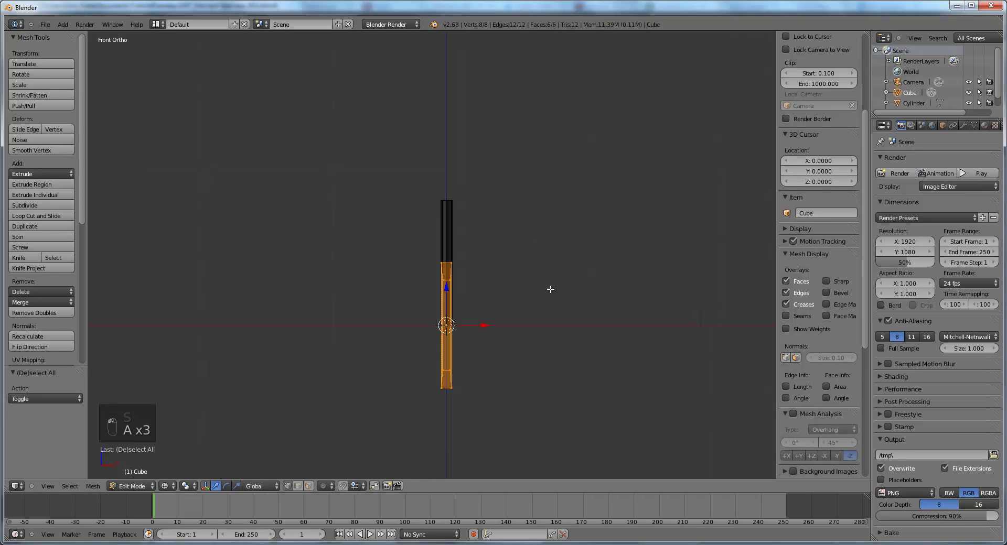
{"action": "key", "text": "s"}
{"action": "key", "text": "z"}
{"action": "left_click", "coordinate": [458, 333]}
{"action": "scroll", "coordinate": [524, 336], "scroll_direction": "up", "scroll_amount": 3}
{"action": "key", "text": "s"}
- Box-select the step's upper vertices and flatten them to one level along Z
{"action": "key", "text": "a"}
{"action": "key", "text": "b"}
{"action": "left_click_drag", "start_coordinate": [382, 325], "coordinate": [482, 346]}
{"action": "key", "text": "s"}
{"action": "left_click", "coordinate": [472, 342]}
- Box-select the step's lower vertices and level them with a Z scale of 0
{"action": "key", "text": "a"}
{"action": "key", "text": "b"}
{"action": "left_click_drag", "start_coordinate": [407, 353], "coordinate": [493, 380]}
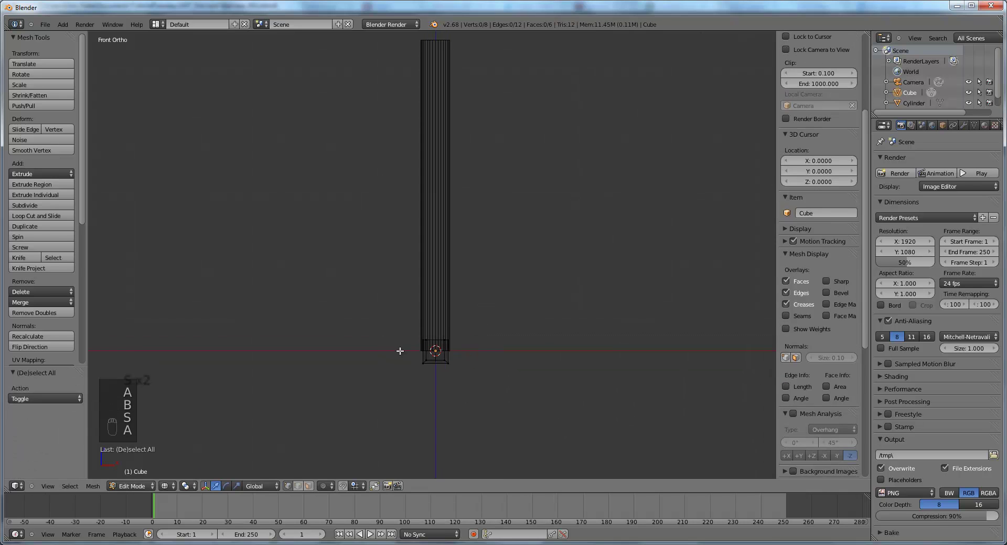
{"action": "type", "text": "sz0"}
{"action": "key", "text": "Return"}
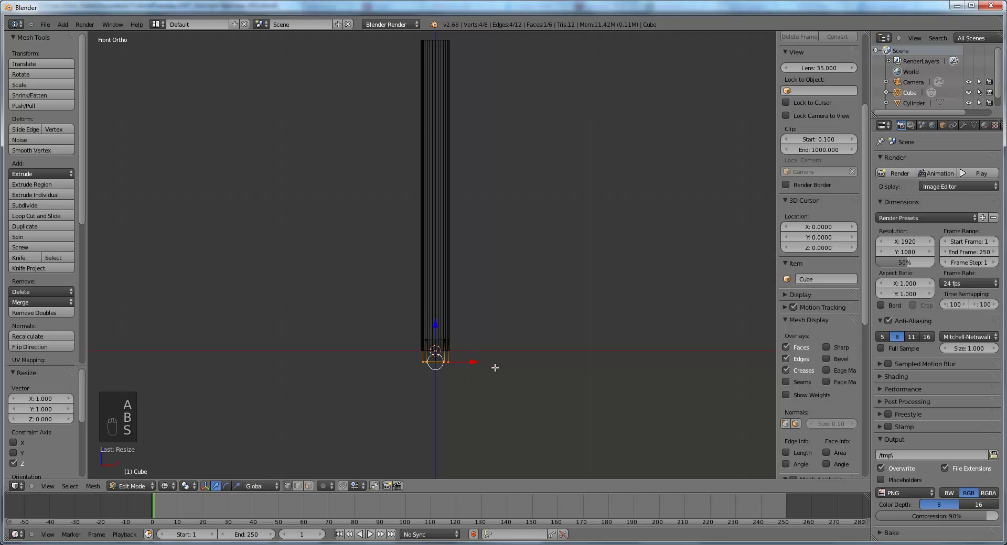
- Select the step's bottom vertices and set their median Z to 0, aligning the underside with the post's base
{"action": "scroll", "coordinate": [465, 351], "scroll_direction": "up", "scroll_amount": 3}
{"action": "key", "text": "a"}
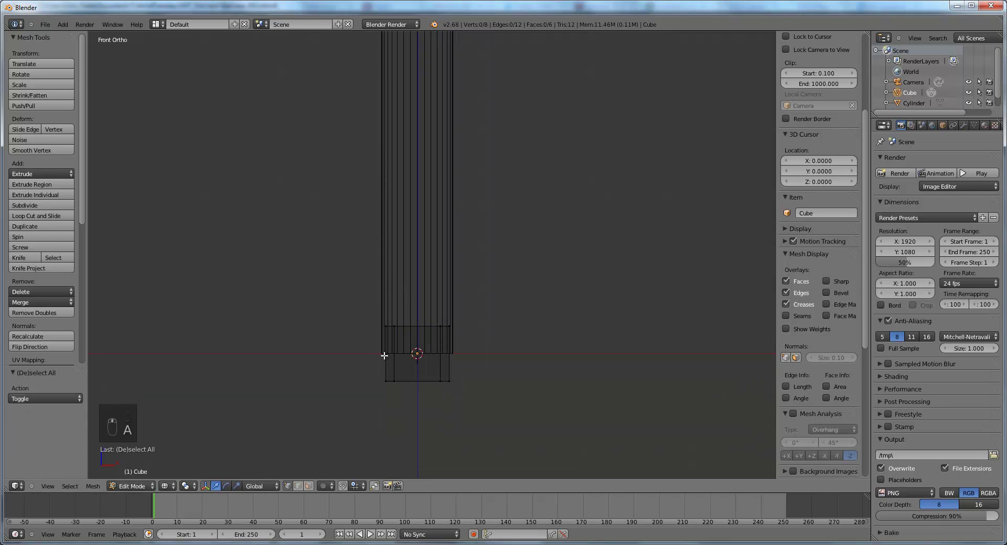
{"action": "key", "text": "b"}
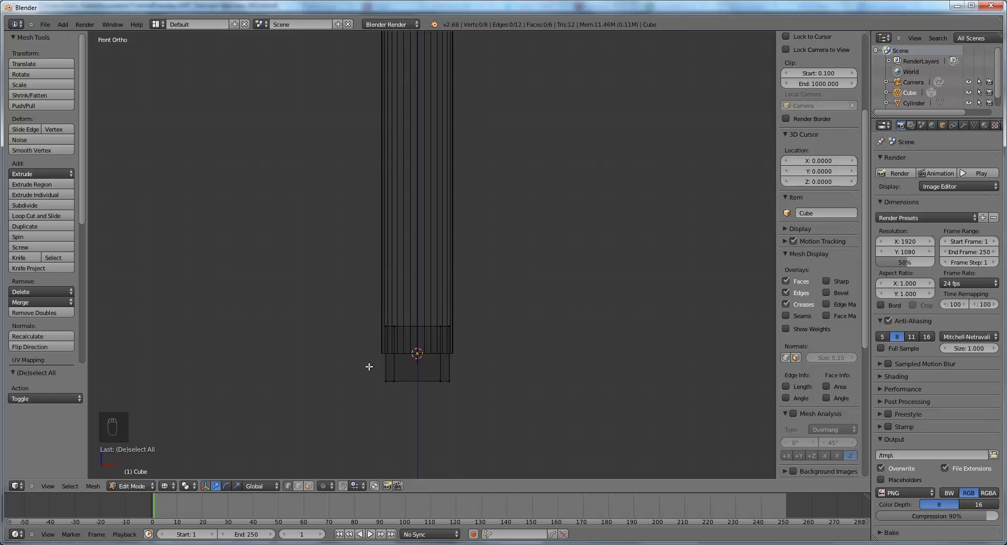
{"action": "left_click_drag", "start_coordinate": [371, 366], "coordinate": [492, 402]}
{"action": "scroll", "coordinate": [805, 288], "scroll_direction": "up", "scroll_amount": 5}
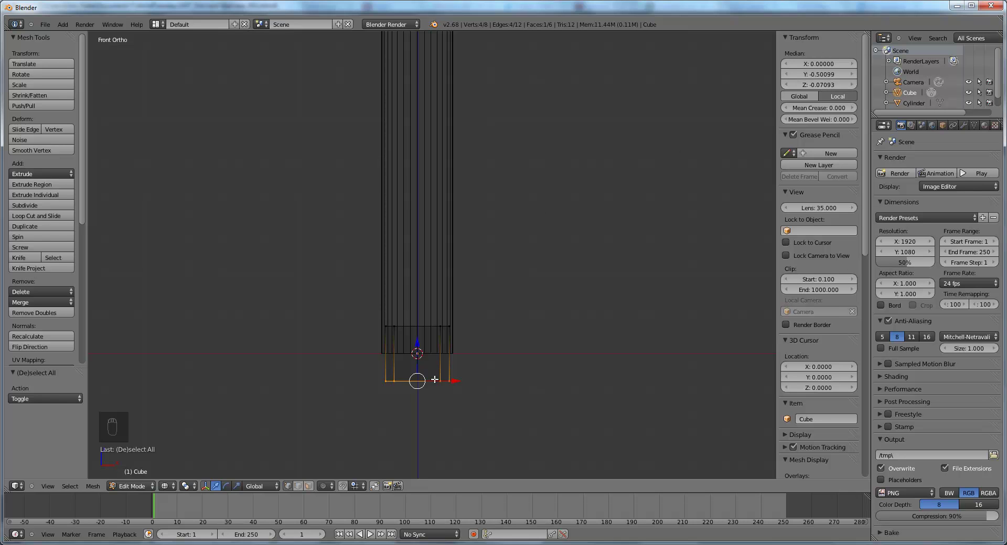
{"action": "key", "text": "a"}
{"action": "key", "text": "b"}
{"action": "left_click_drag", "start_coordinate": [362, 362], "coordinate": [475, 398]}
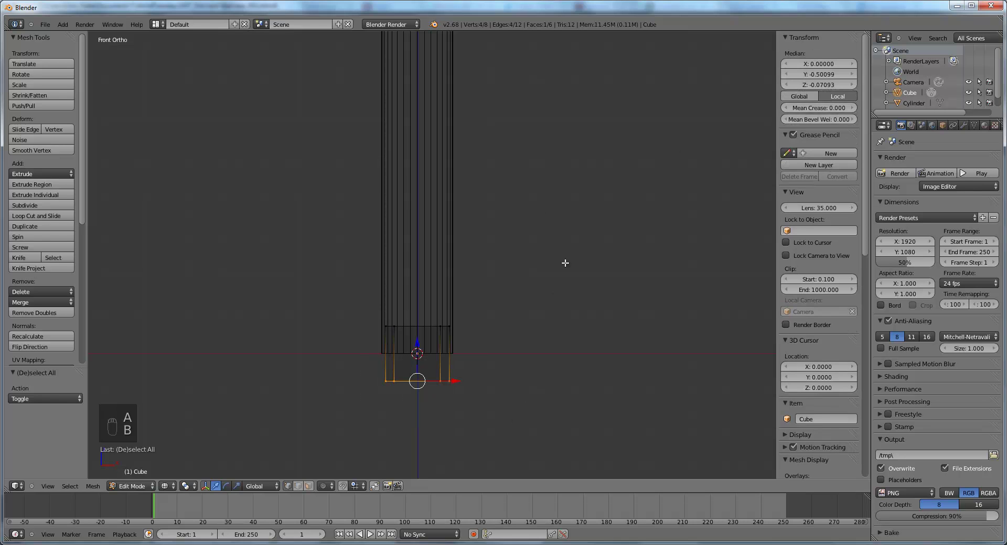
{"action": "left_click", "coordinate": [815, 85]}
{"action": "type", "text": "0"}
{"action": "key", "text": "Return"}
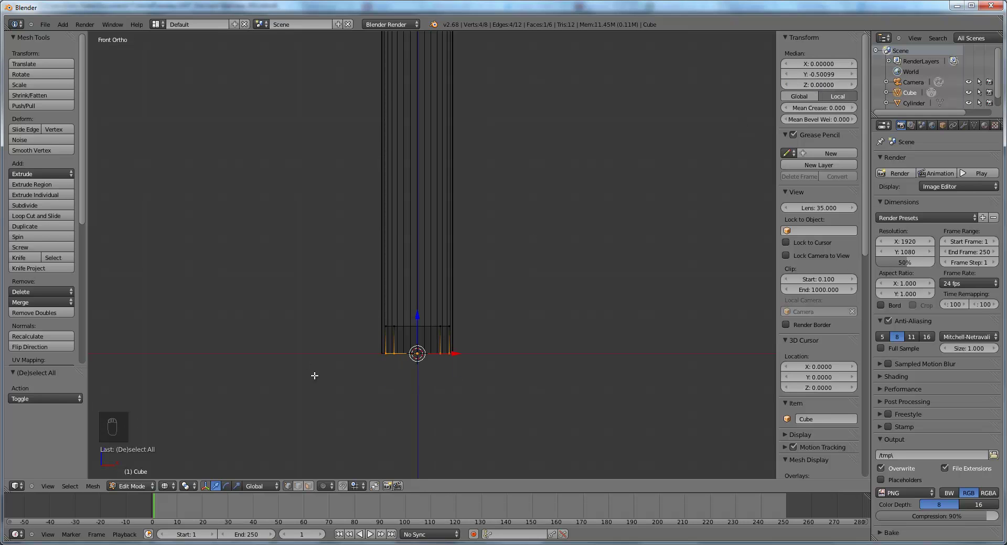
- Widen the step's outer end along X to about 0.38 units in top view, and return to solid Object Mode
{"action": "key", "text": "Tab"}
{"action": "key", "text": "KP_7"}
{"action": "key", "text": "z"}
{"action": "key", "text": "Tab"}
{"action": "key", "text": "a"}
{"action": "key", "text": "a"}
{"action": "key", "text": "z"}
{"action": "key", "text": "b"}
{"action": "left_click_drag", "start_coordinate": [393, 378], "coordinate": [479, 429]}
{"action": "key", "text": "s"}
{"action": "key", "text": "x"}
{"action": "left_click", "coordinate": [562, 367]}
{"action": "key", "text": "Tab"}
{"action": "key", "text": "z"}
{"action": "mouse_move", "coordinate": [518, 361]}
{"action": "middle_mouse_down"}
{"action": "mouse_move", "coordinate": [482, 328]}
{"action": "mouse_move", "coordinate": [560, 329]}
{"action": "middle_mouse_up"}
{"action": "scroll", "coordinate": [559, 329], "scroll_direction": "down", "scroll_amount": 2}
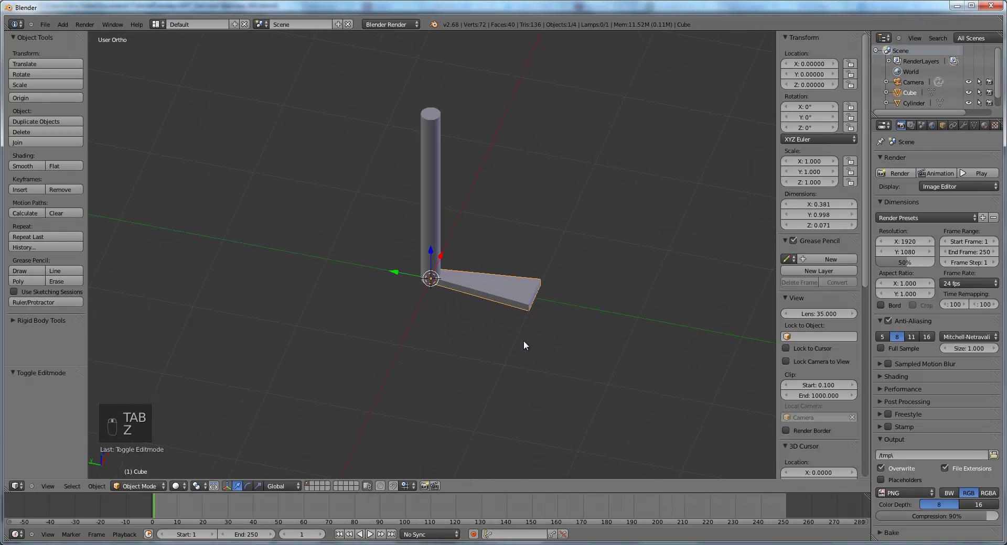
- Add a Plain Axes empty at the origin, deselect everything and return to solid shading
{"action": "key", "text": "KP_7"}
{"action": "key", "text": "z"}
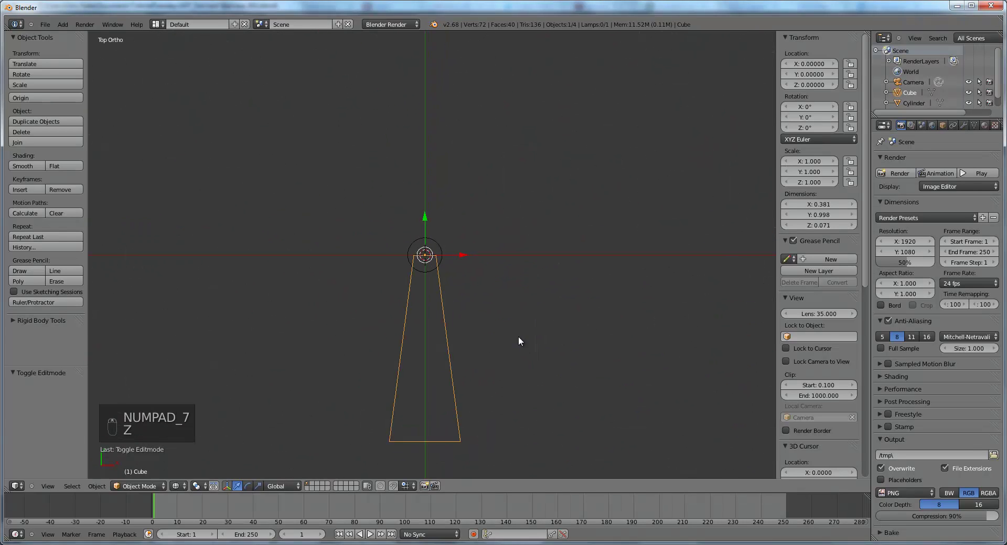
{"action": "key", "text": "shift+a"}
{"action": "mouse_move", "coordinate": [512, 342]}
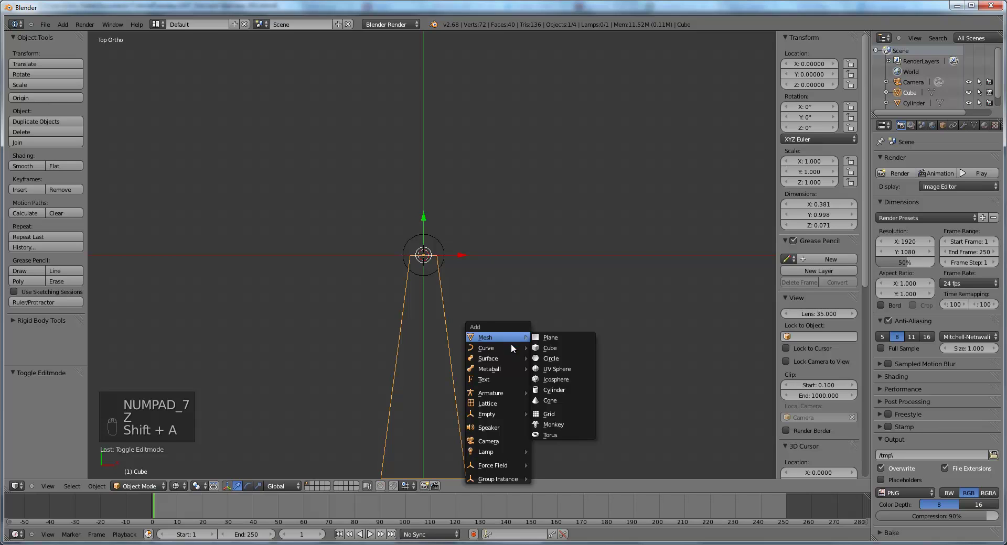
{"action": "mouse_move", "coordinate": [486, 415]}
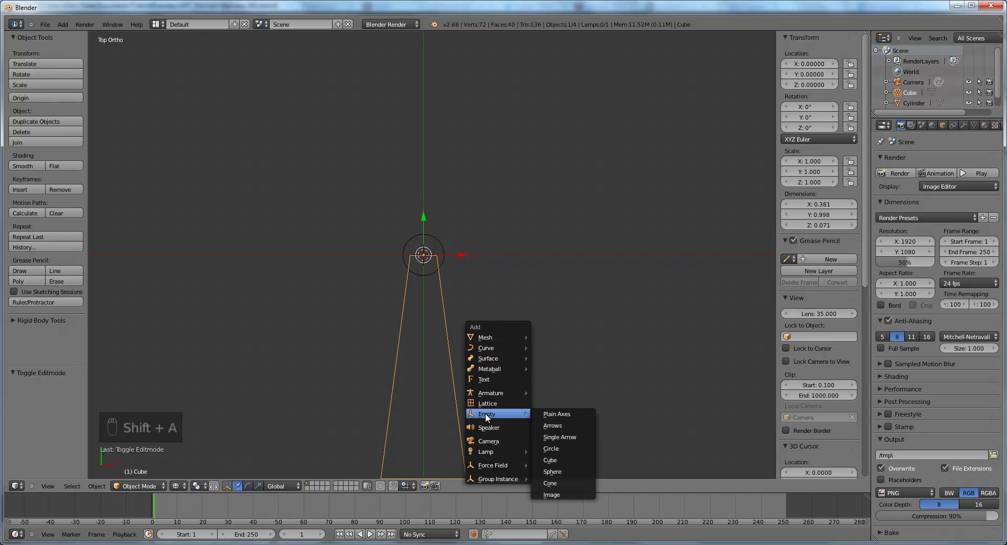
{"action": "left_click", "coordinate": [555, 416]}
{"action": "middle_click_drag", "start_coordinate": [546, 398], "coordinate": [501, 364]}
{"action": "key", "text": "a"}
{"action": "key", "text": "z"}
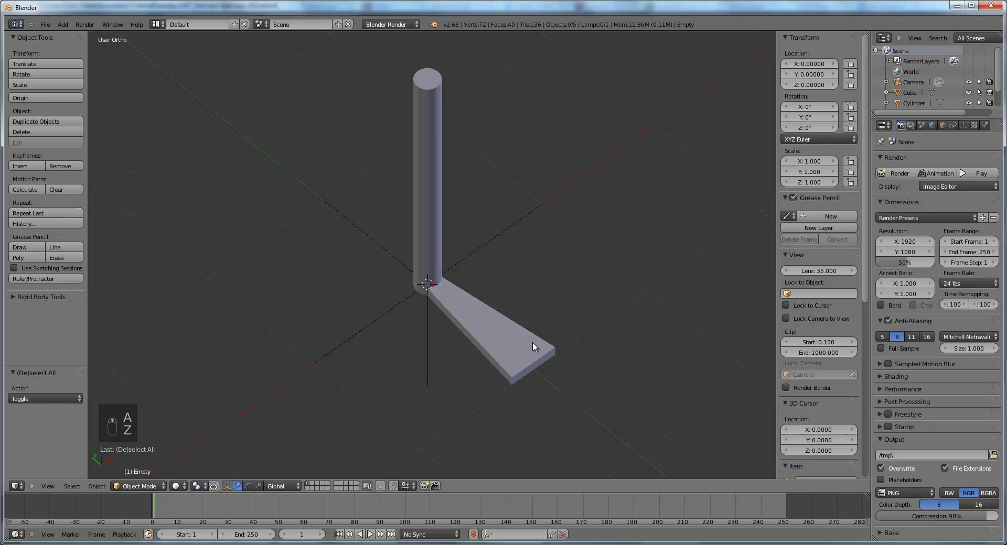
- Add an Array modifier to the wedge-shaped step, disable its Relative Offset and set the count to 10
{"action": "right_click", "coordinate": [502, 342]}
{"action": "left_click", "coordinate": [963, 126]}
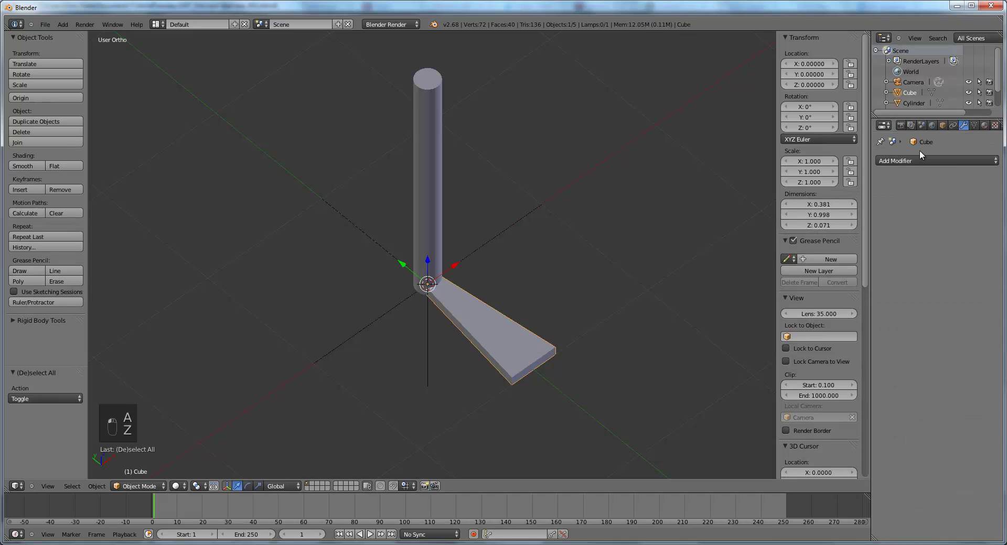
{"action": "left_click", "coordinate": [886, 161]}
{"action": "left_click", "coordinate": [774, 182]}
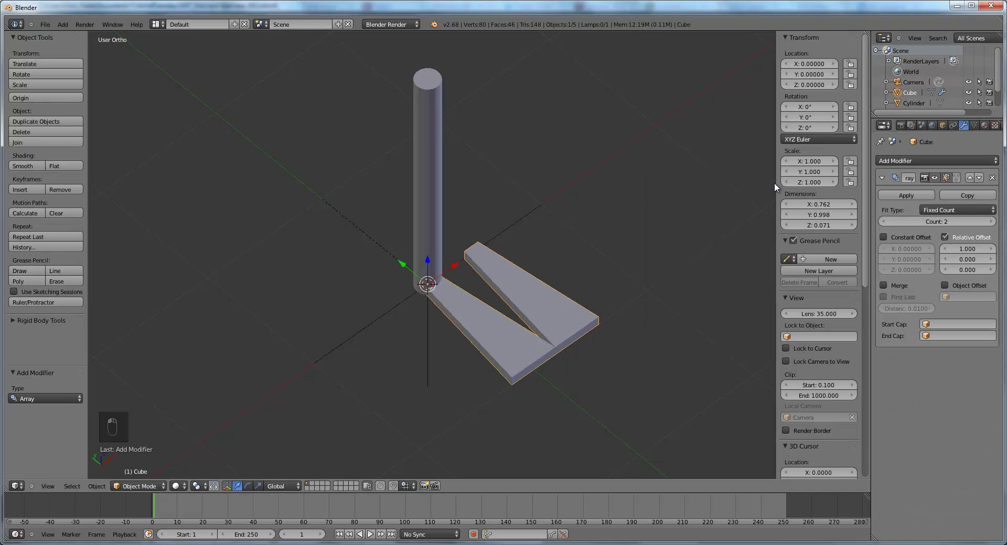
{"action": "left_click", "coordinate": [947, 237]}
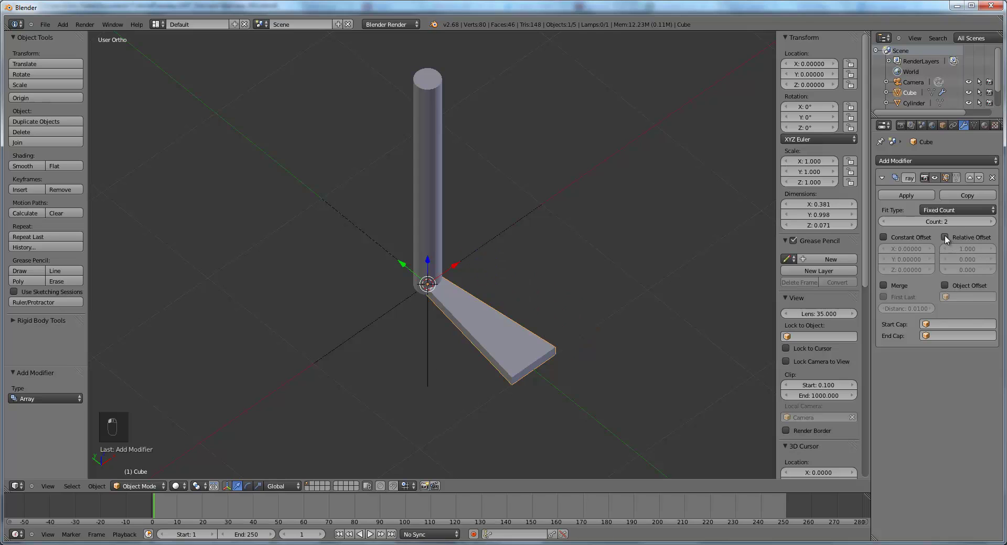
{"action": "middle_click_drag", "start_coordinate": [533, 272], "coordinate": [497, 280]}
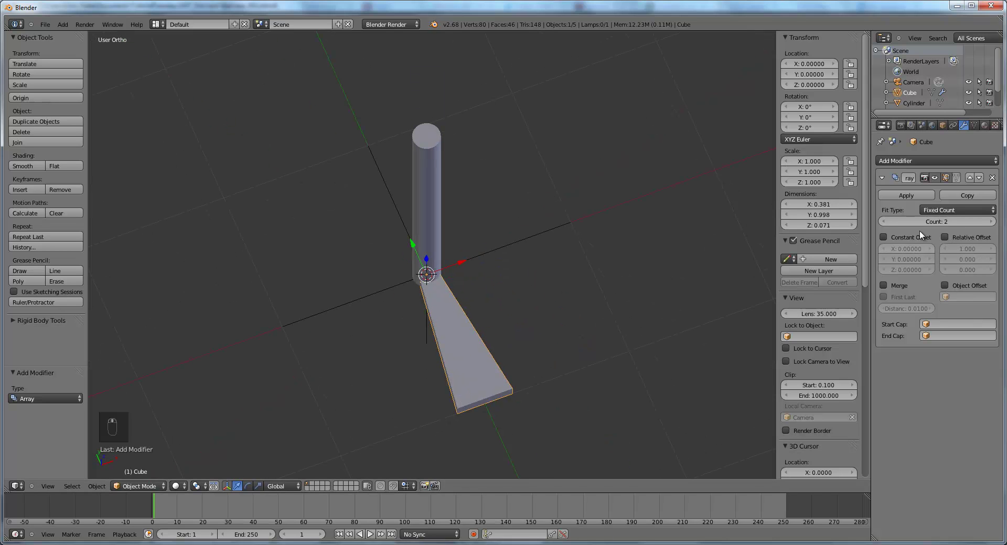
{"action": "key", "text": "Return"}
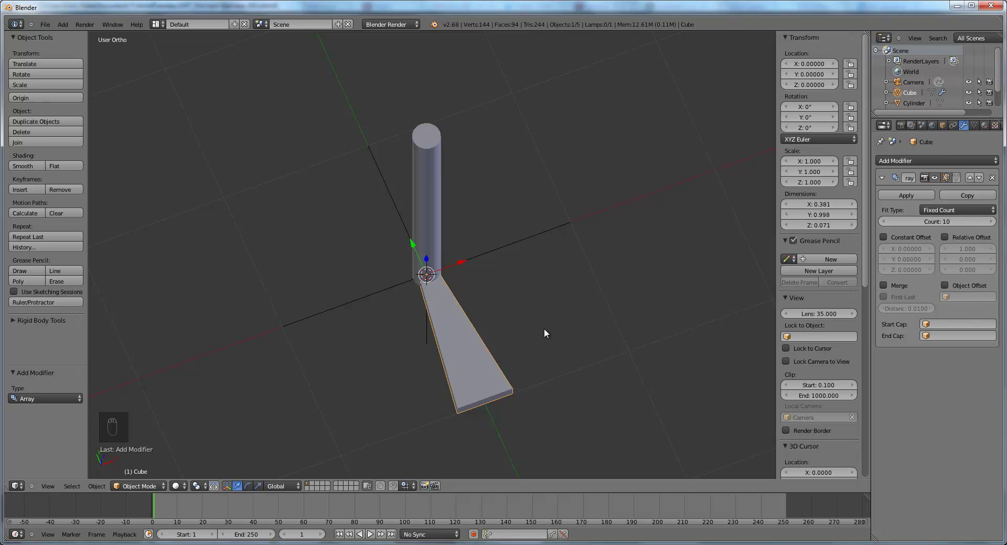
- Enable Object Offset in the step's Array modifier and assign the plain-axes Empty as its offset object
{"action": "middle_click_drag", "start_coordinate": [599, 191], "coordinate": [503, 323]}
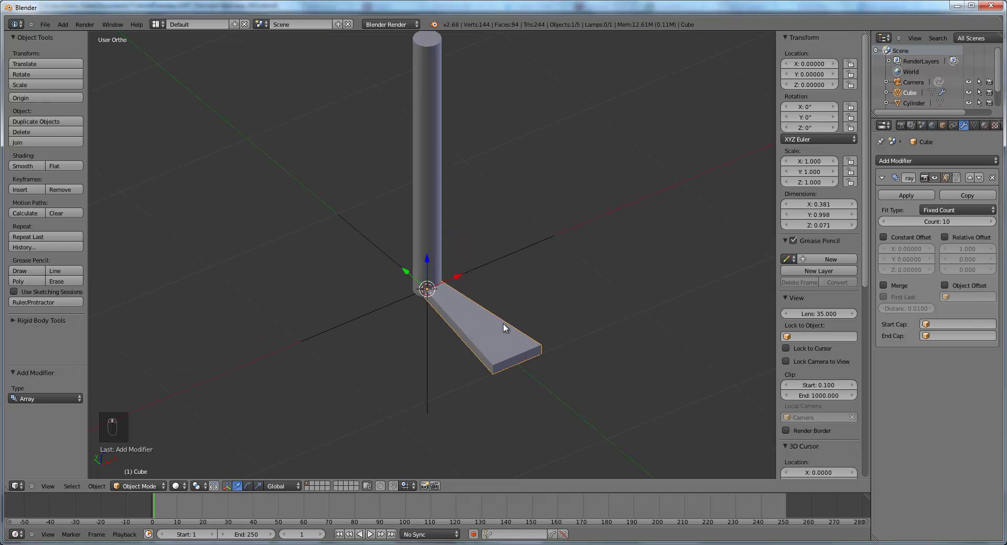
{"action": "left_click", "coordinate": [952, 286]}
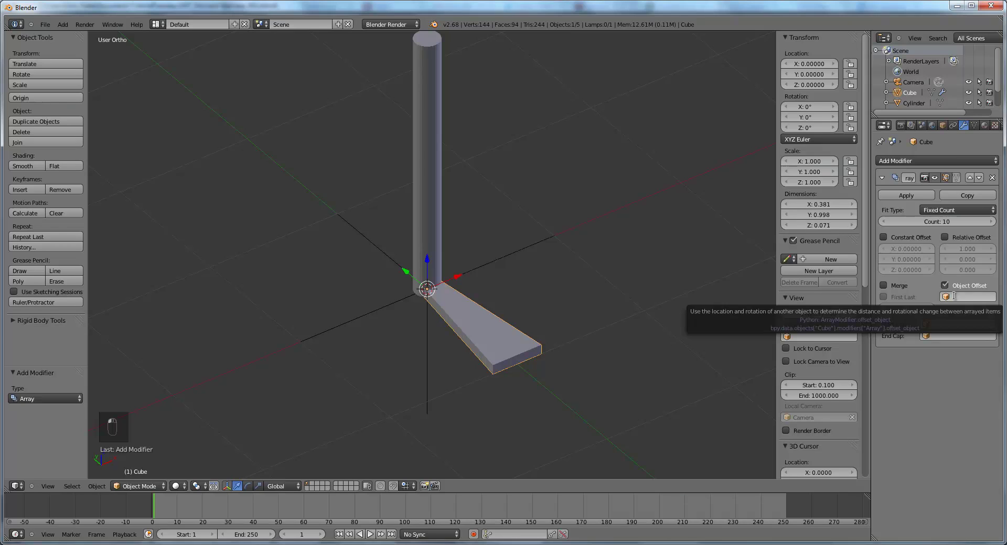
{"action": "left_click", "coordinate": [954, 297]}
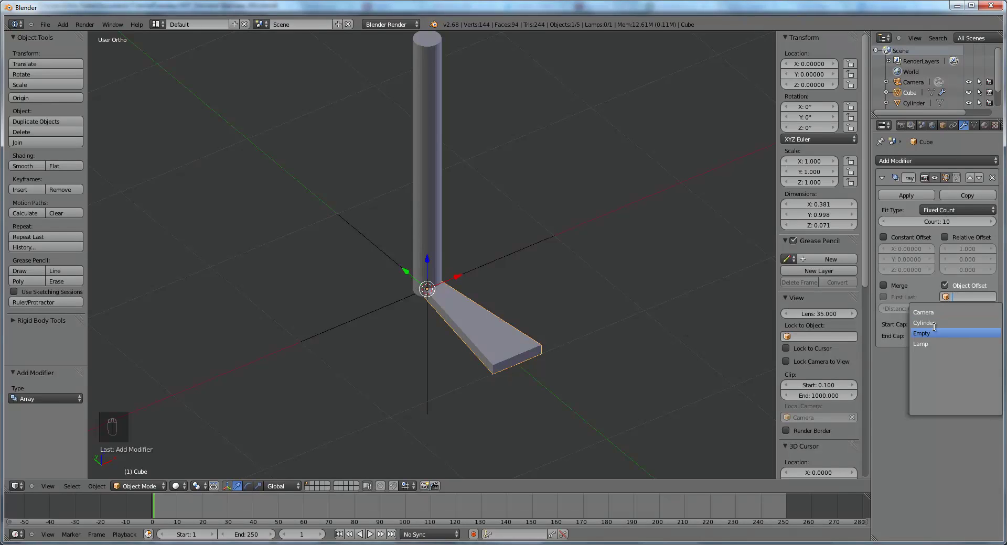
{"action": "left_click", "coordinate": [921, 333]}
- Try rotating the plain-axes empty about the global Z axis to test how the arrayed steps fan out around the post
{"action": "right_click", "coordinate": [549, 247]}
{"action": "key", "text": "r"}
{"action": "key", "text": "z"}
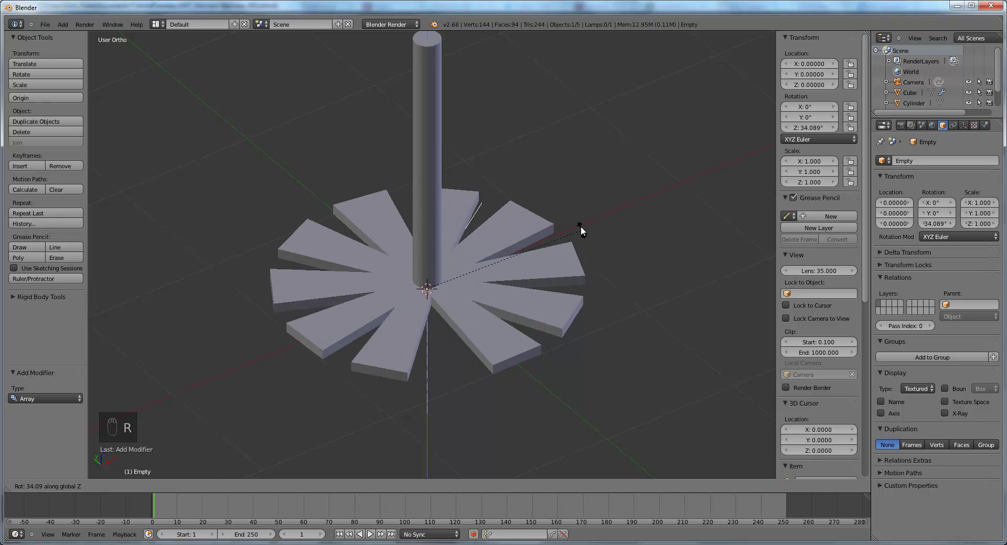
{"action": "right_click", "coordinate": [609, 222]}
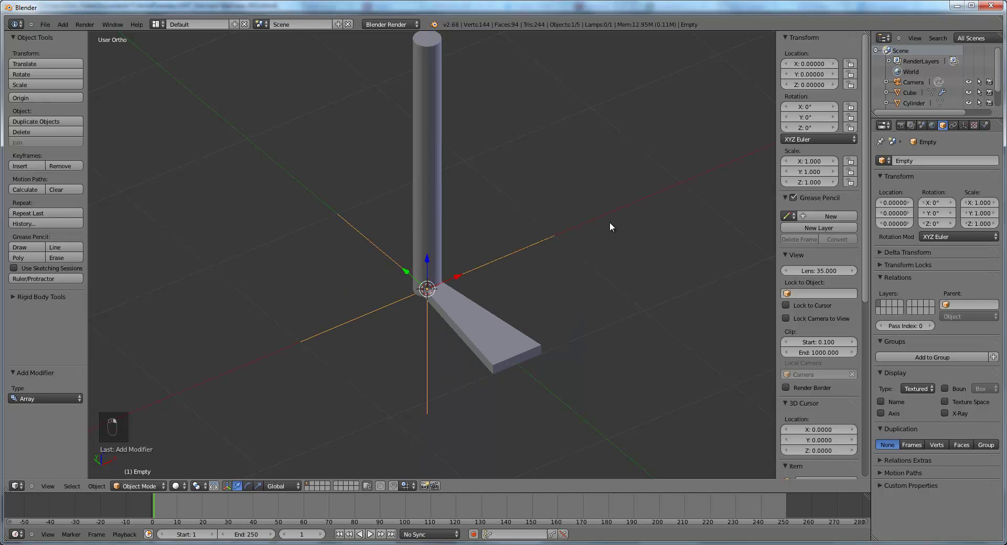
- Try raising the plain-axes empty along Z in front wireframe view to test the vertical spacing of the arrayed steps
{"action": "key", "text": "KP_1"}
{"action": "key", "text": "z"}
{"action": "key", "text": "g"}
{"action": "key", "text": "z"}
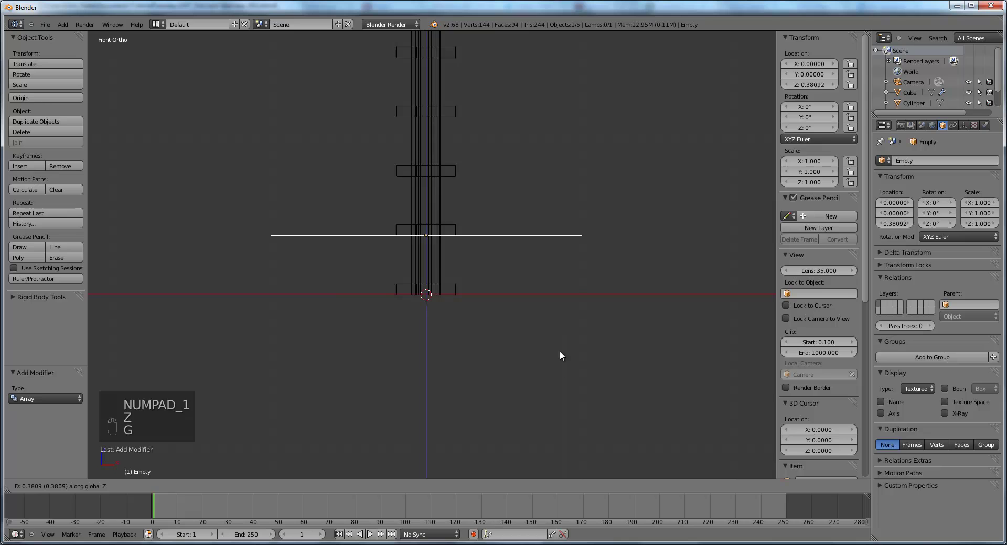
{"action": "right_click", "coordinate": [541, 325]}
{"action": "key", "text": "g"}
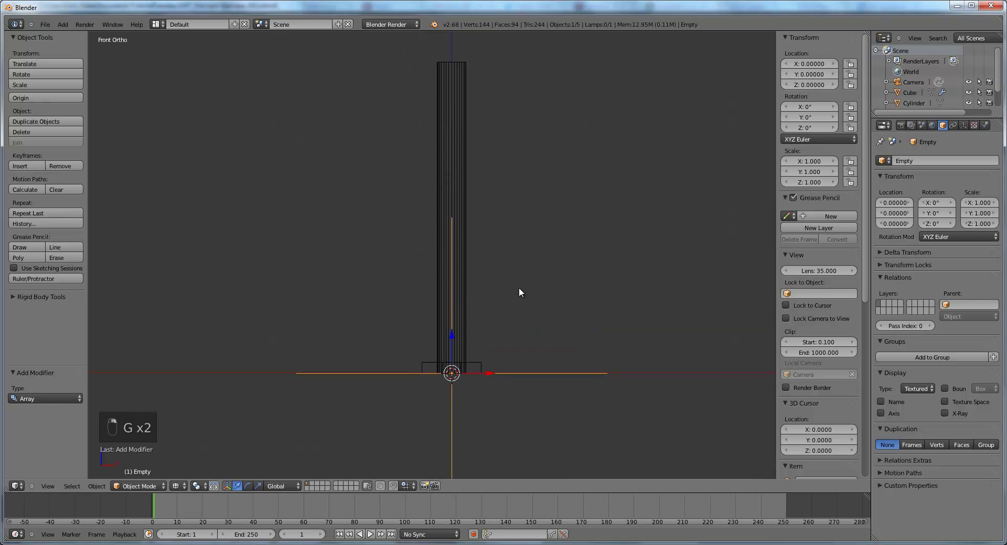
- Deselect everything, return to solid shading and add a Cube-type empty at the origin as a second control object
{"action": "key", "text": "a"}
{"action": "mouse_move", "coordinate": [523, 291]}
{"action": "middle_mouse_down"}
{"action": "mouse_move", "coordinate": [499, 310]}
{"action": "mouse_move", "coordinate": [517, 345]}
{"action": "middle_mouse_up"}
{"action": "key", "text": "z"}
{"action": "key", "text": "shift+a"}
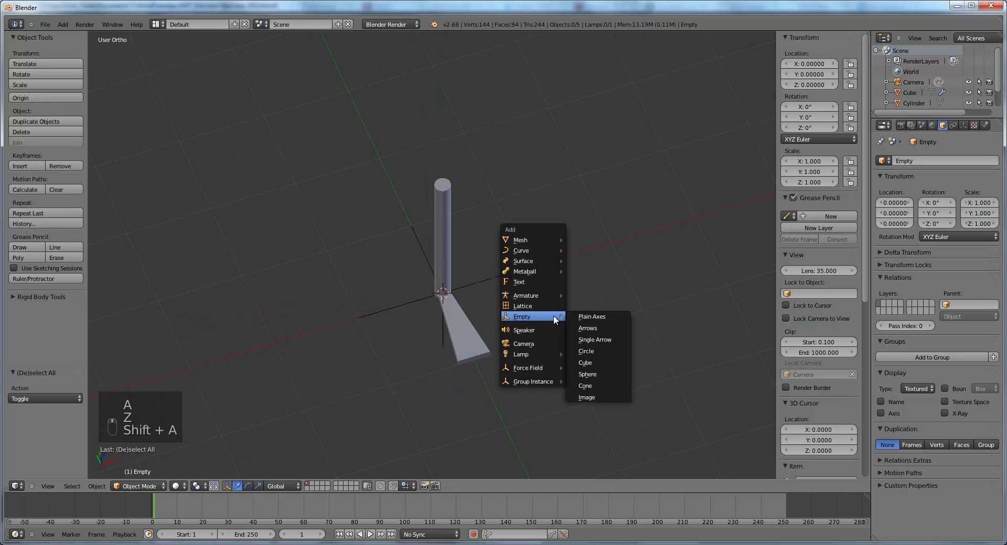
{"action": "mouse_move", "coordinate": [542, 317]}
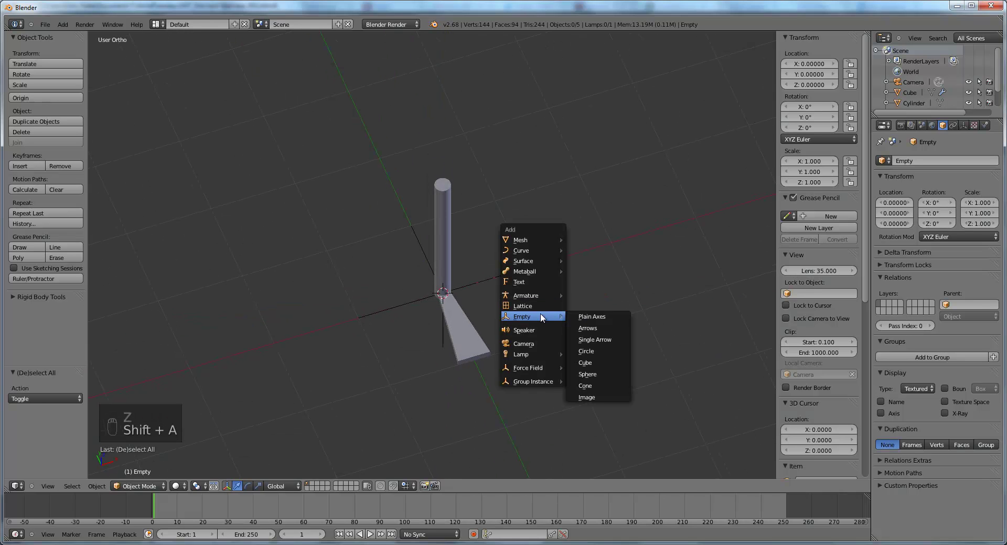
{"action": "left_click", "coordinate": [593, 360]}
{"action": "key", "text": "KP_1"}
{"action": "key", "text": "z"}
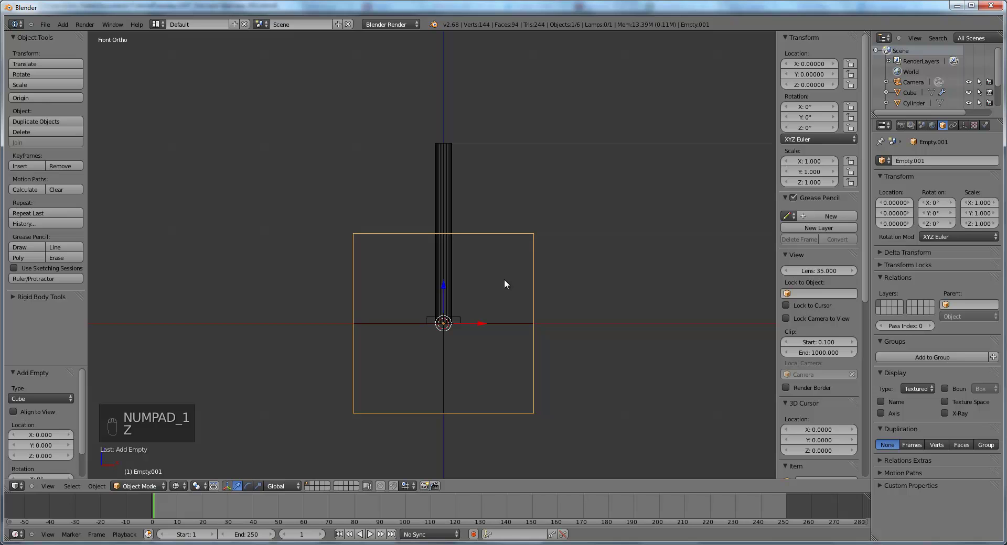
{"action": "mouse_move", "coordinate": [505, 279]}
{"action": "middle_mouse_down"}
{"action": "mouse_move", "coordinate": [560, 262]}
{"action": "mouse_move", "coordinate": [536, 292]}
{"action": "middle_mouse_up"}
{"action": "key", "text": "z"}
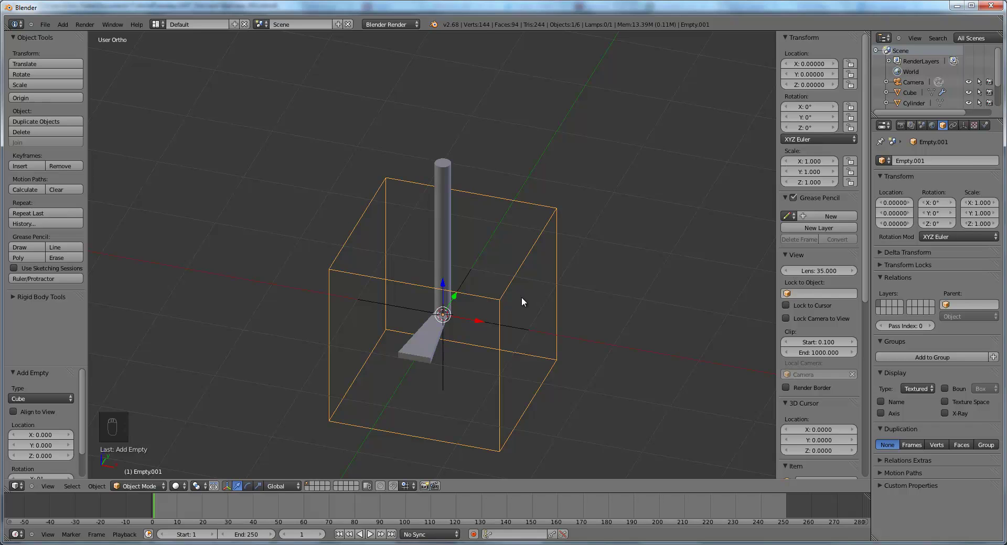
{"action": "middle_click_drag", "start_coordinate": [522, 297], "coordinate": [442, 249]}
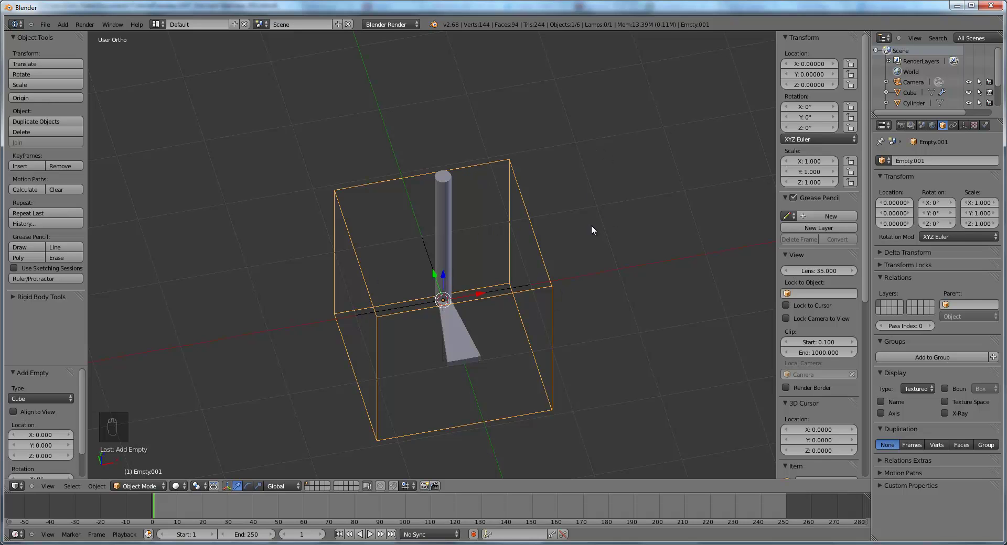
{"action": "middle_click_drag", "start_coordinate": [589, 227], "coordinate": [537, 284]}
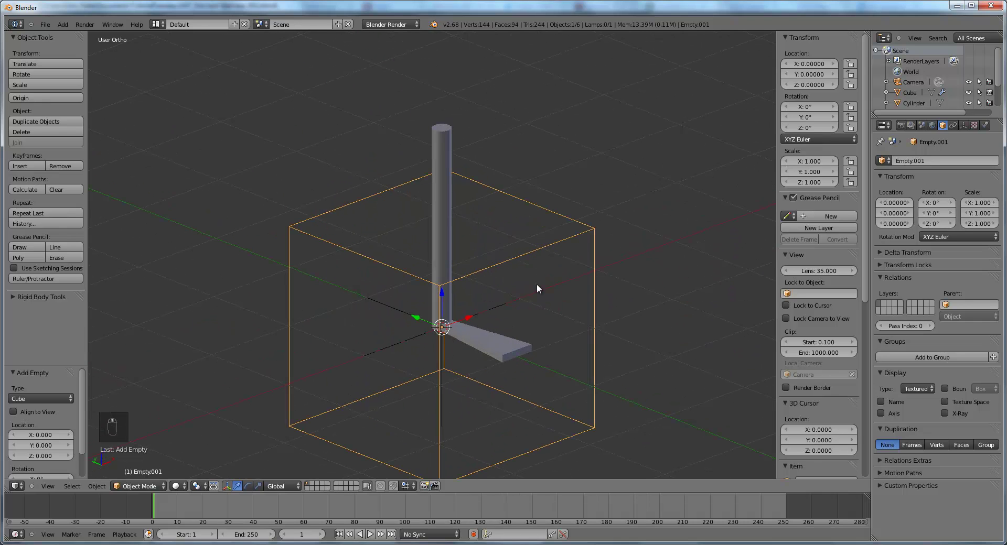
{"action": "key", "text": "KP_1"}
{"action": "middle_click_drag", "start_coordinate": [503, 246], "coordinate": [542, 283]}
{"action": "middle_click_drag", "start_coordinate": [455, 300], "coordinate": [477, 281]}
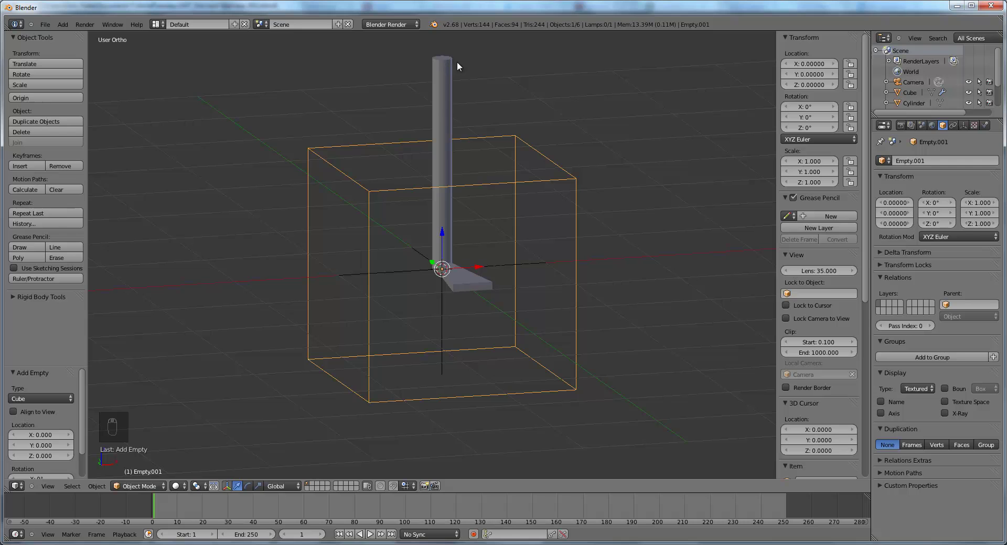
{"action": "middle_click_drag", "start_coordinate": [435, 90], "coordinate": [468, 199], "text": "shift"}
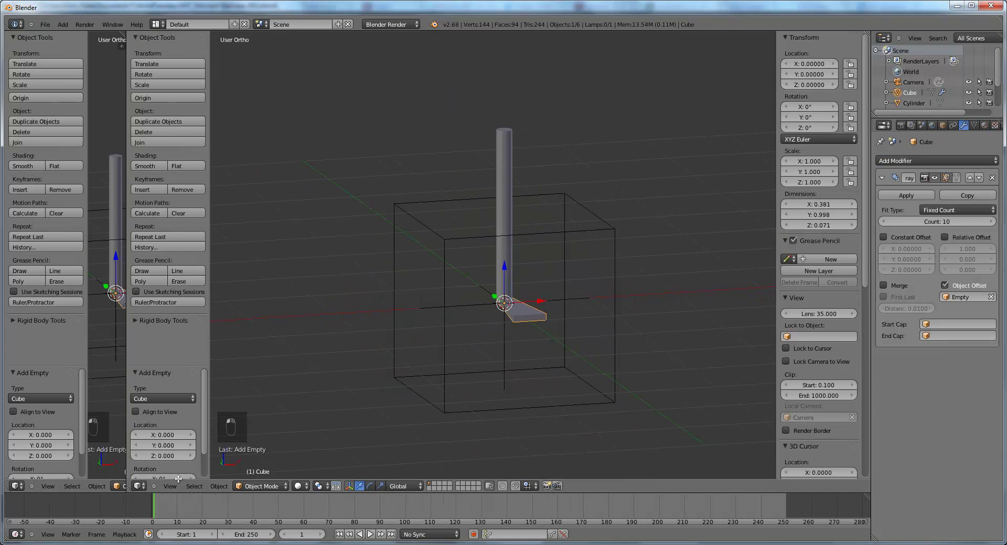
- Split the 3D view, switch the new area to a Graph Editor in Drivers mode and widen it
{"action": "left_click_drag", "start_coordinate": [178, 479], "coordinate": [249, 479]}
{"action": "left_click", "coordinate": [17, 486]}
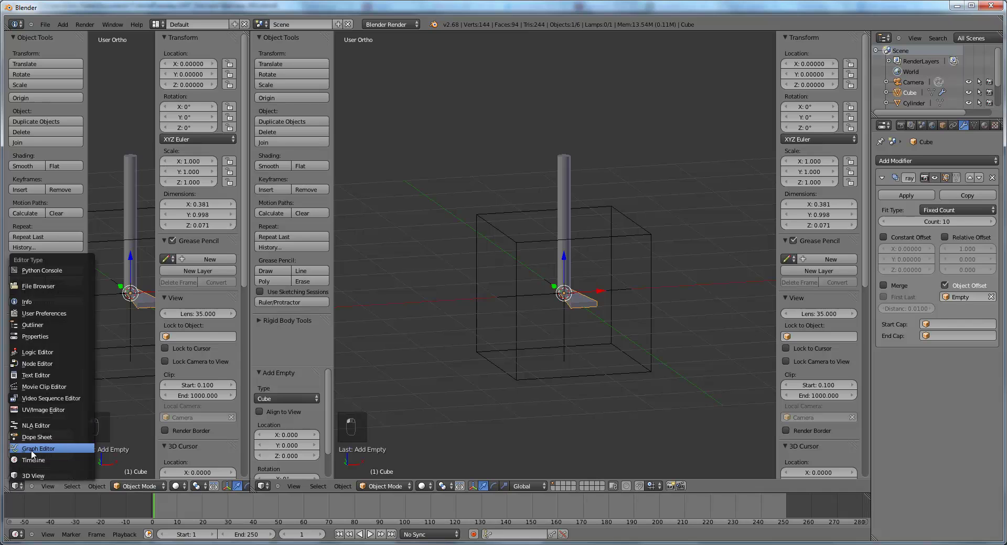
{"action": "left_click", "coordinate": [37, 449]}
{"action": "left_click", "coordinate": [971, 5]}
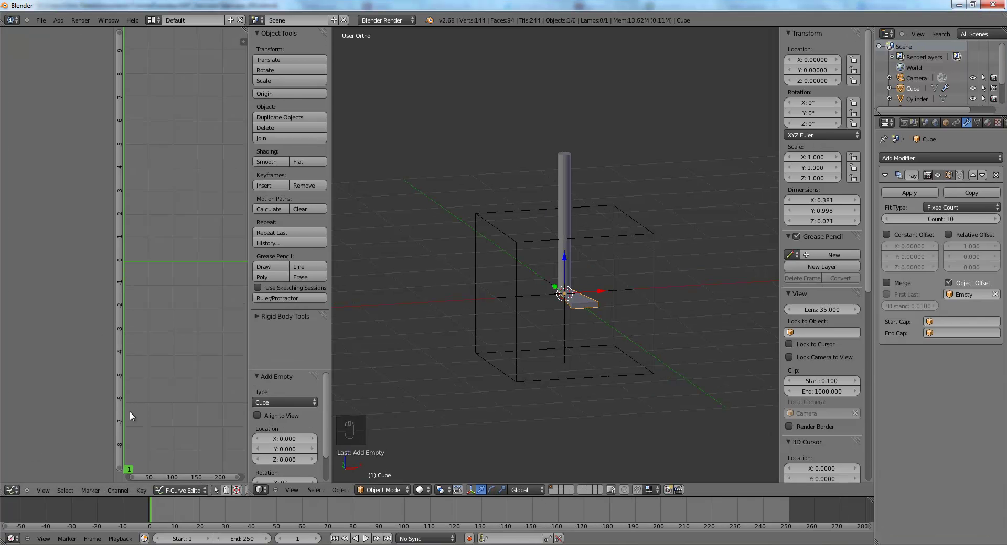
{"action": "left_click", "coordinate": [169, 490]}
{"action": "left_click", "coordinate": [173, 469]}
{"action": "left_click_drag", "start_coordinate": [247, 401], "coordinate": [339, 378]}
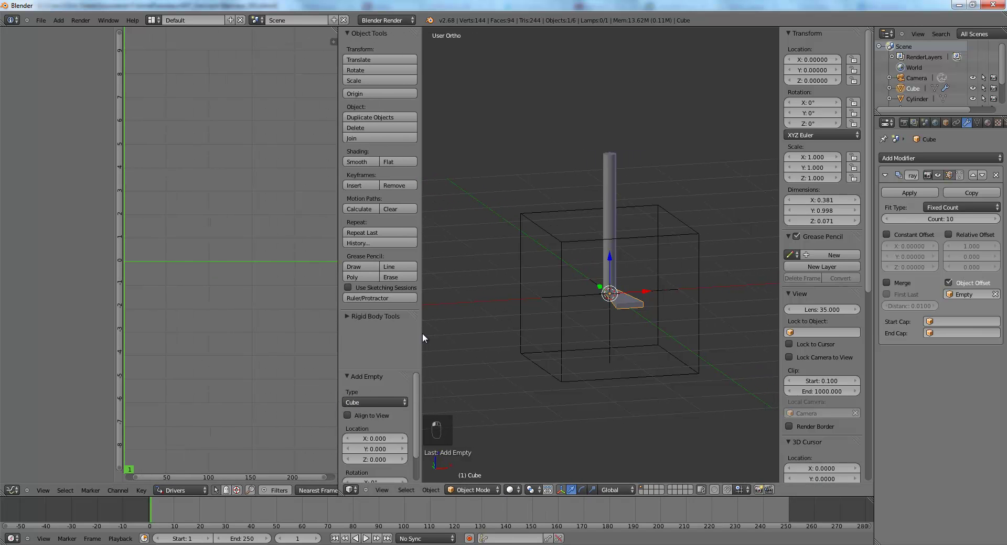
- Enable the array's Constant Offset, add a single driver to its Z value and show the driver's properties
{"action": "left_click", "coordinate": [886, 235]}
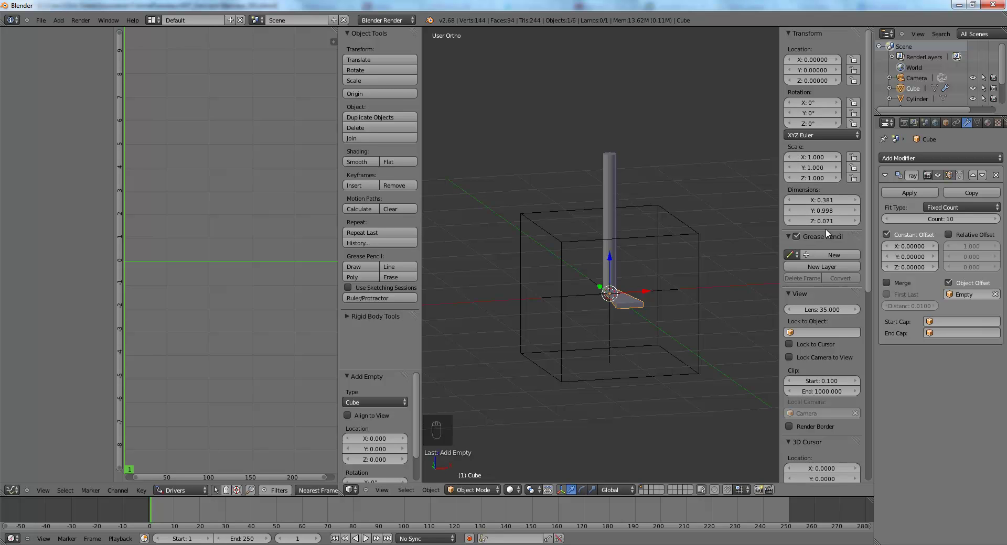
{"action": "right_click", "coordinate": [906, 268]}
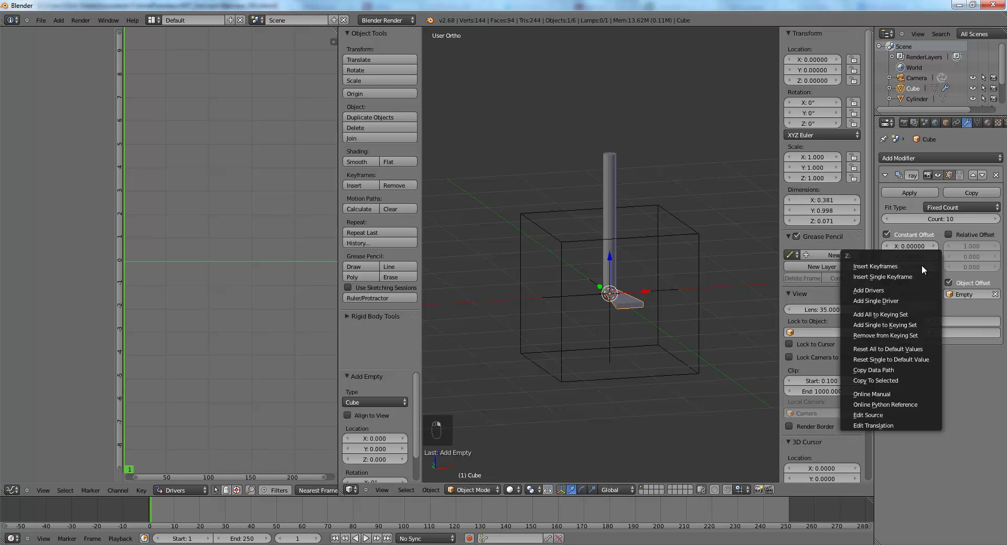
{"action": "left_click", "coordinate": [893, 300]}
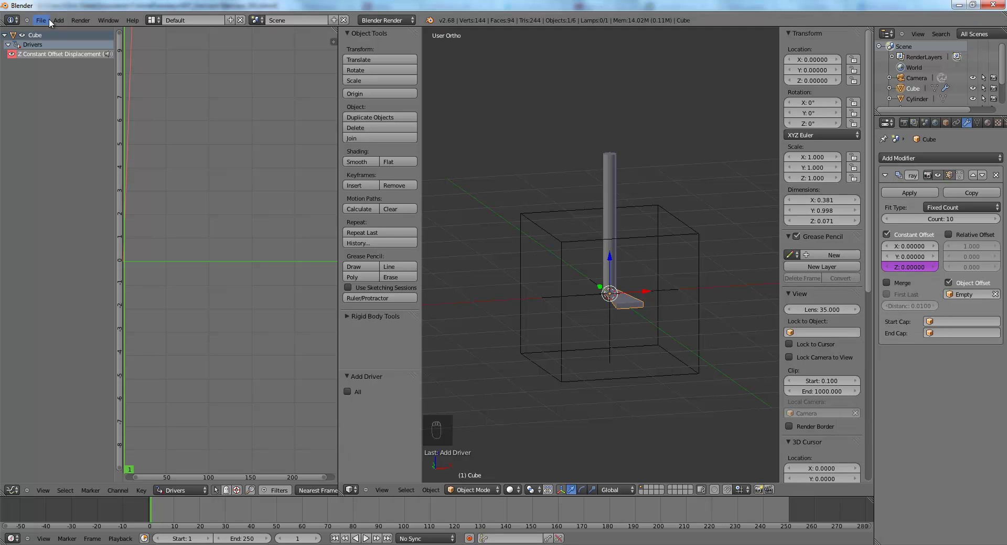
{"action": "key", "text": "n"}
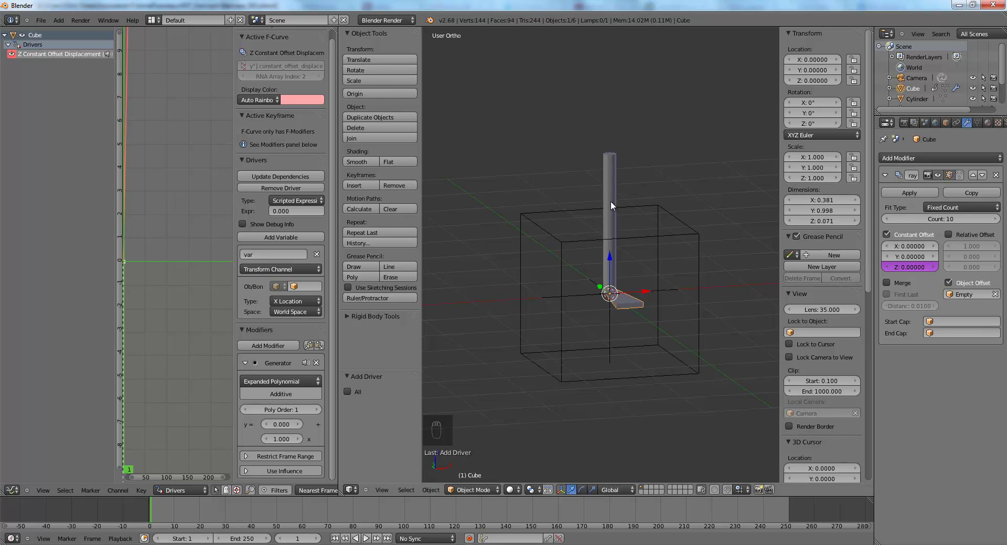
- Select the cube-shaped empty and add two custom properties to it
{"action": "right_click", "coordinate": [700, 305]}
{"action": "left_click", "coordinate": [889, 482]}
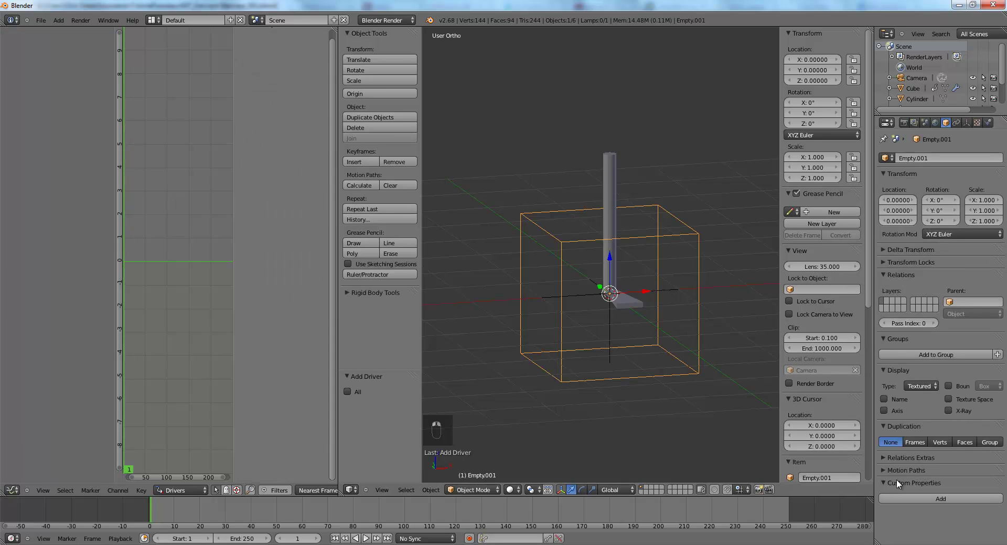
{"action": "left_click", "coordinate": [902, 498]}
{"action": "left_click", "coordinate": [907, 499]}
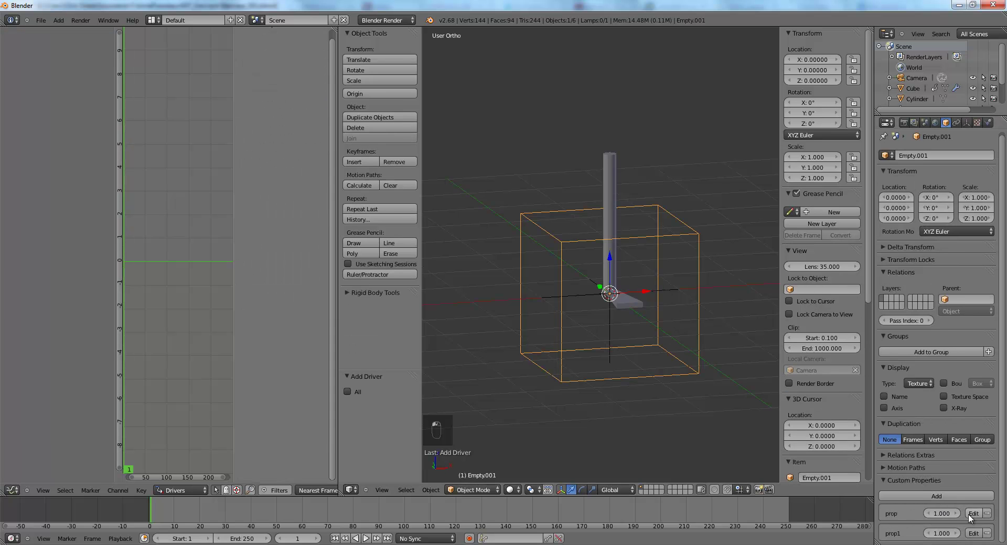
- Rename the cube empty's first custom property to count and set its value to the whole number 1
{"action": "left_click", "coordinate": [968, 514]}
{"action": "left_click", "coordinate": [929, 465]}
{"action": "type", "text": "count"}
{"action": "left_click", "coordinate": [950, 480]}
{"action": "key", "text": "Return"}
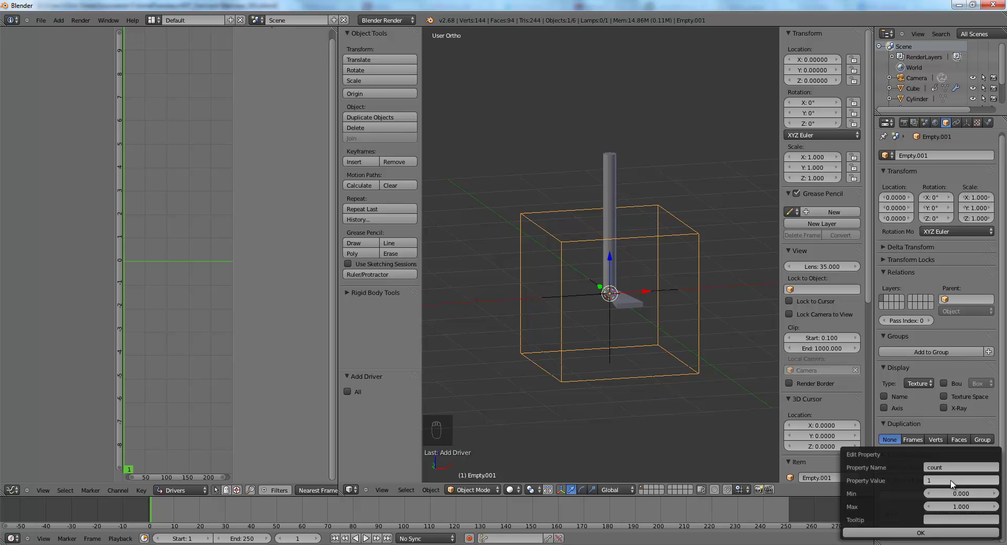
- Set the count property's range to a minimum of 1 and a maximum of 100, and confirm the property edit
{"action": "left_click", "coordinate": [952, 484]}
{"action": "left_click", "coordinate": [949, 507]}
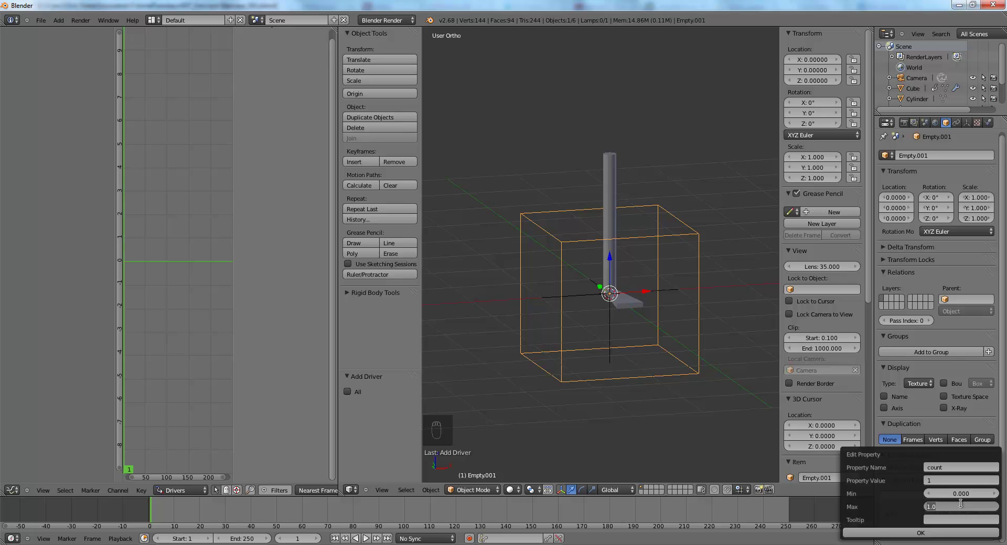
{"action": "type", "text": "100"}
{"action": "key", "text": "Return"}
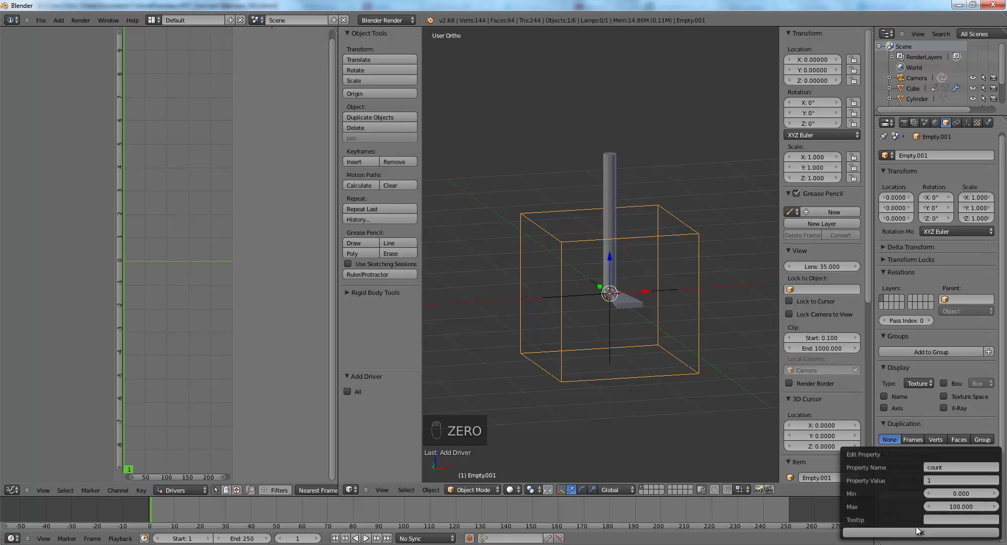
{"action": "left_click", "coordinate": [960, 494]}
{"action": "type", "text": "1"}
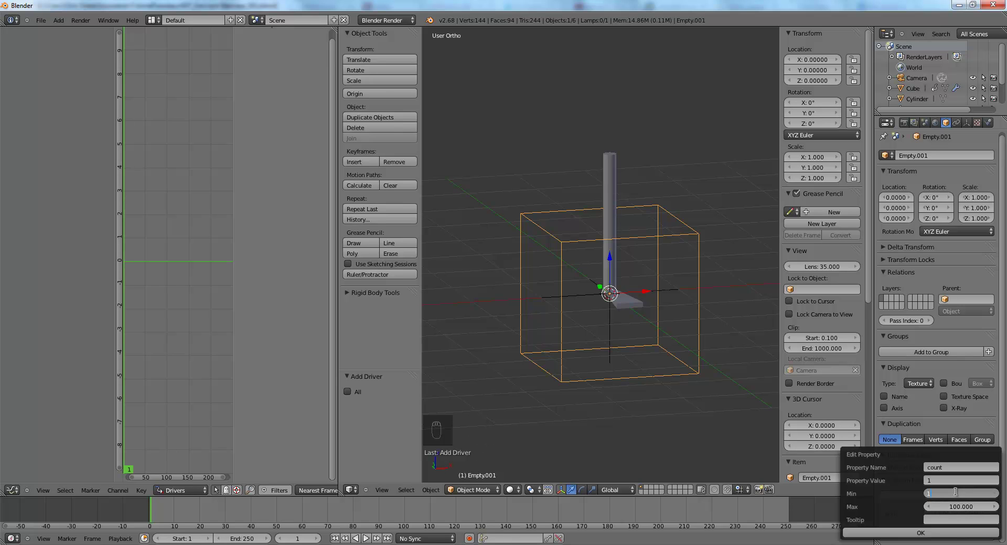
{"action": "key", "text": "Return"}
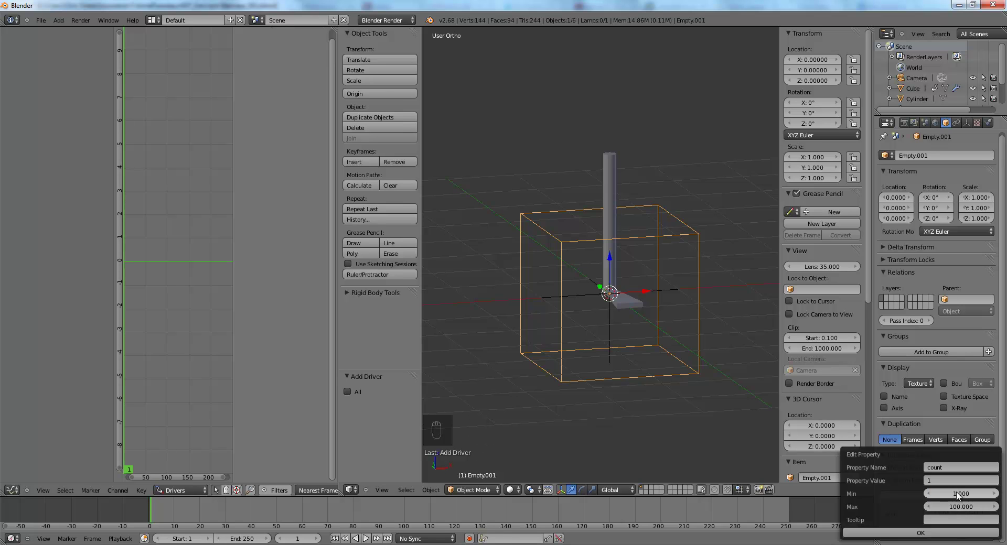
{"action": "left_click", "coordinate": [921, 534]}
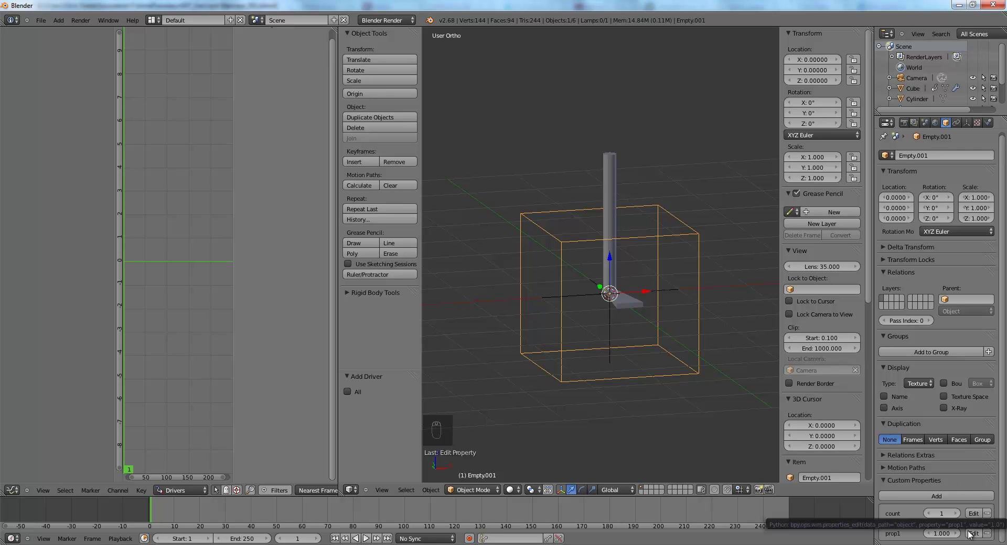
- Select the wedge-shaped step and add a driver to its Array modifier's Count value
{"action": "middle_click_drag", "start_coordinate": [577, 297], "coordinate": [619, 310]}
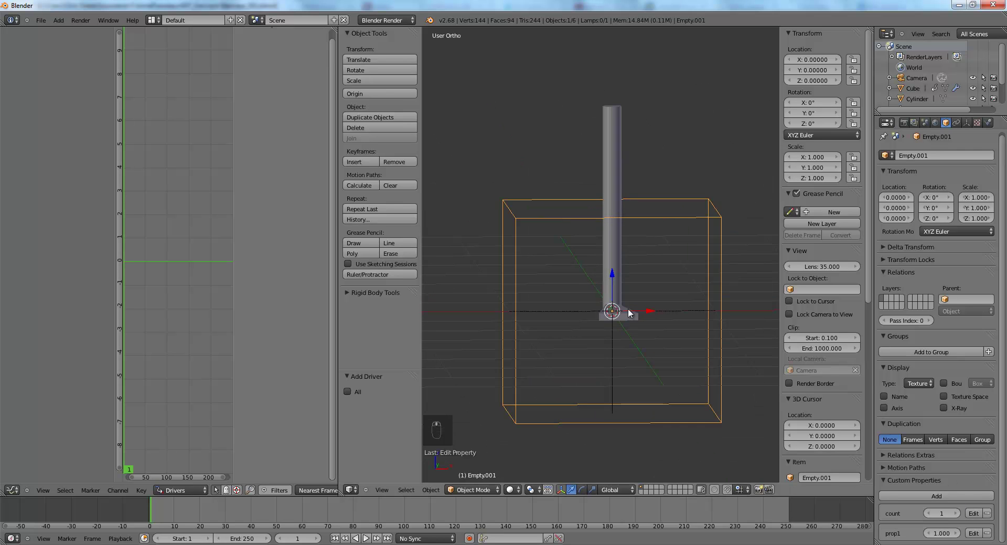
{"action": "right_click", "coordinate": [619, 310]}
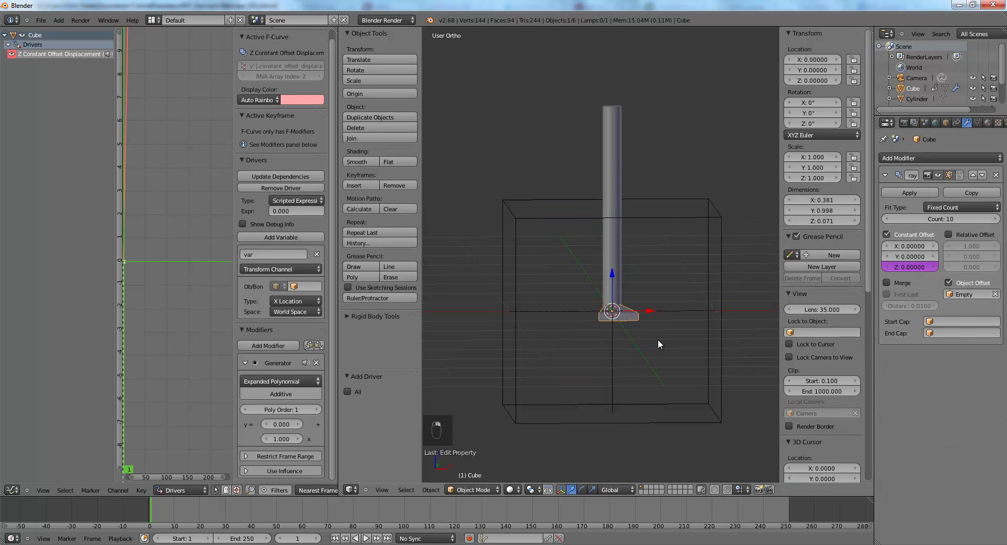
{"action": "right_click", "coordinate": [926, 219]}
{"action": "left_click", "coordinate": [905, 234]}
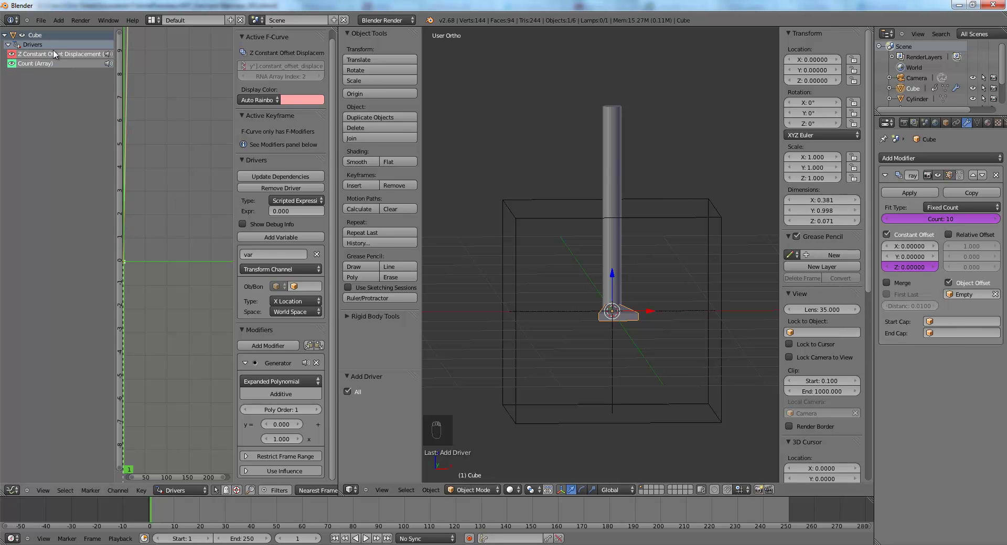
- Make the Count driver's variable a single property reading path ["count"] from Empty.001
{"action": "left_click", "coordinate": [42, 64]}
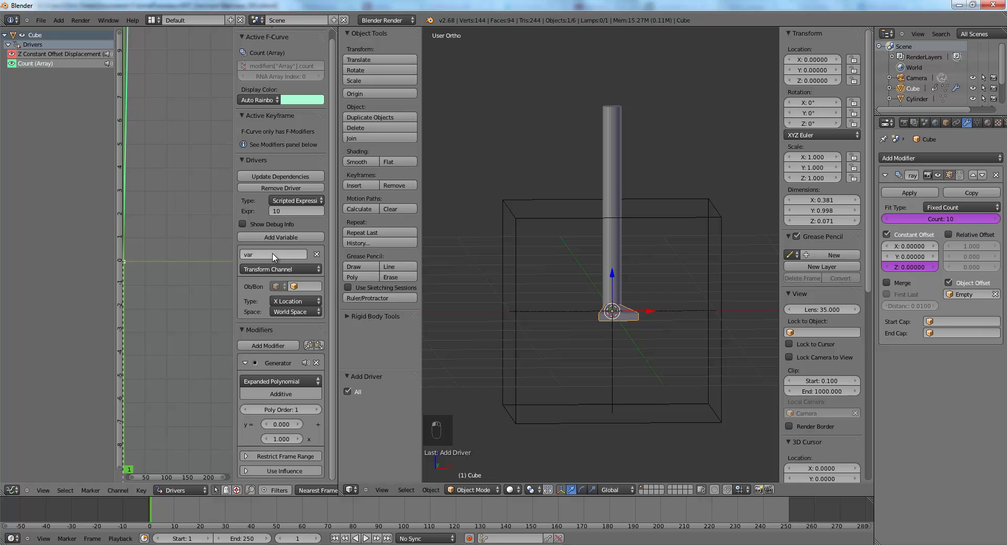
{"action": "left_click", "coordinate": [299, 287]}
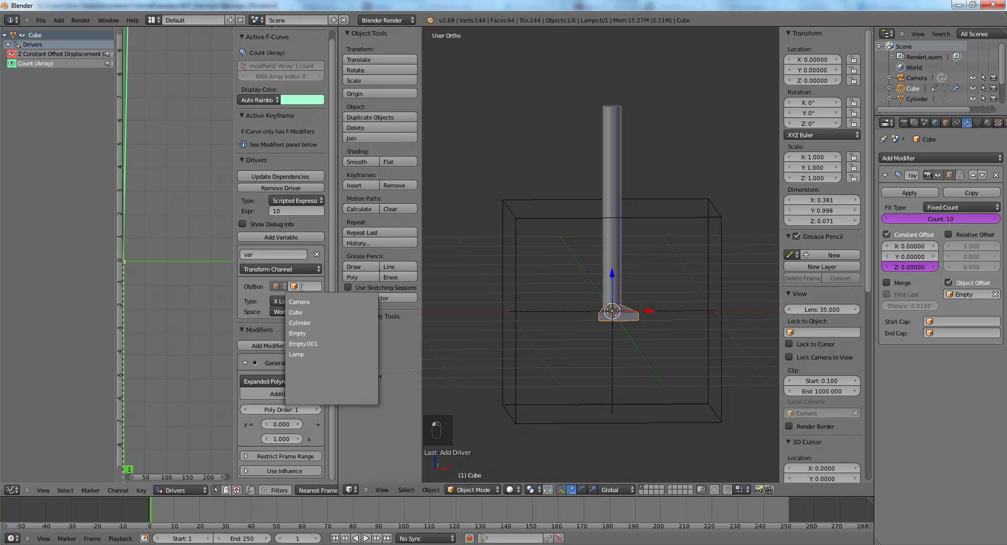
{"action": "left_click", "coordinate": [303, 344]}
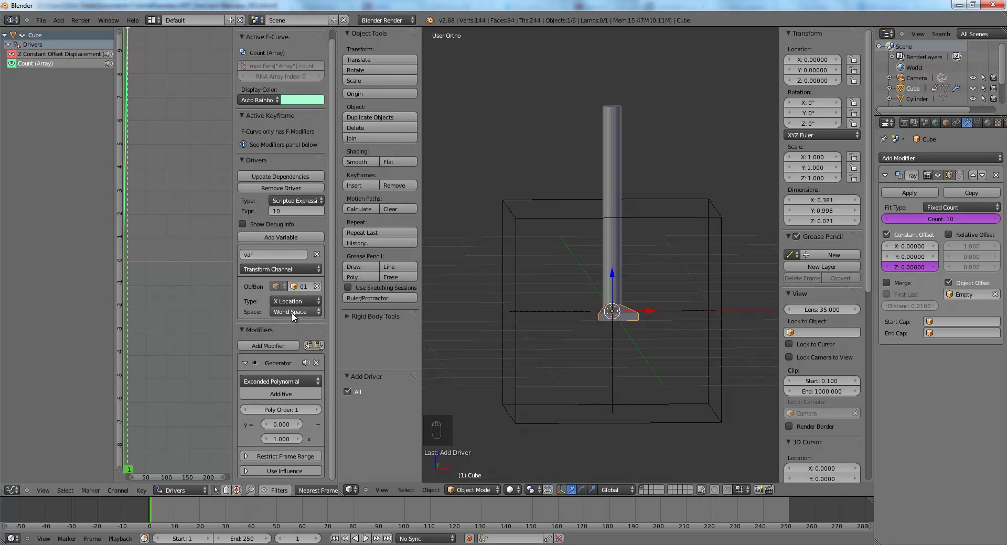
{"action": "left_click", "coordinate": [268, 269]}
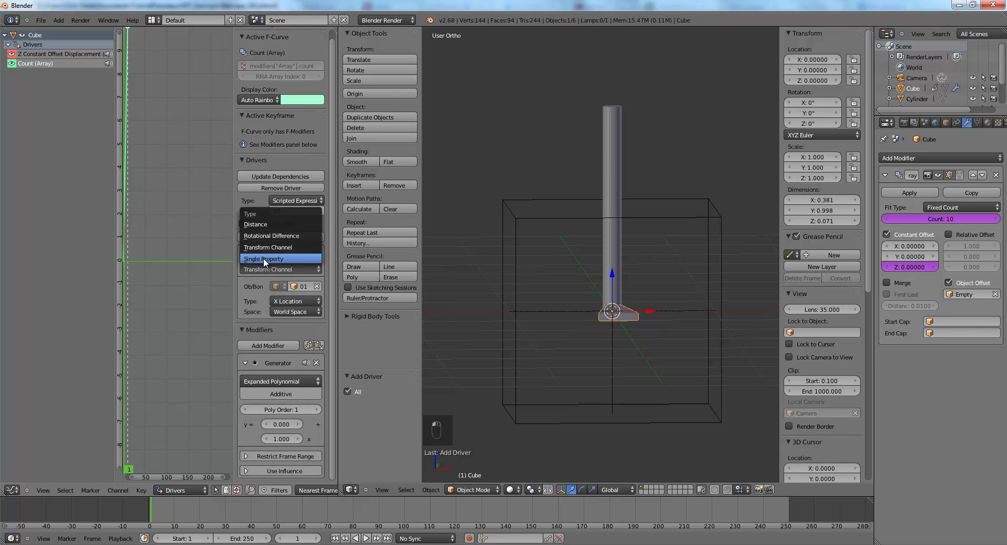
{"action": "left_click", "coordinate": [266, 260]}
{"action": "left_click", "coordinate": [290, 301]}
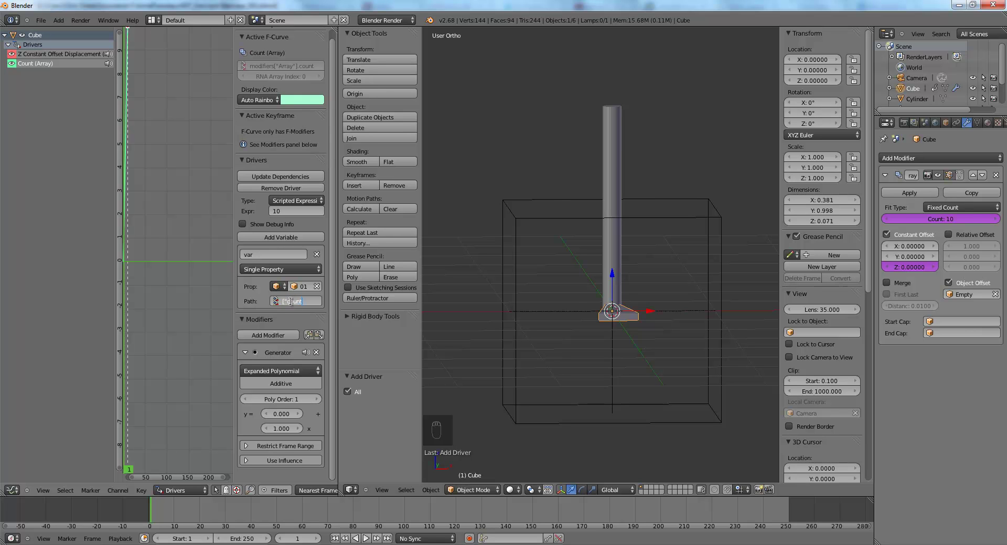
{"action": "key", "text": "Return"}
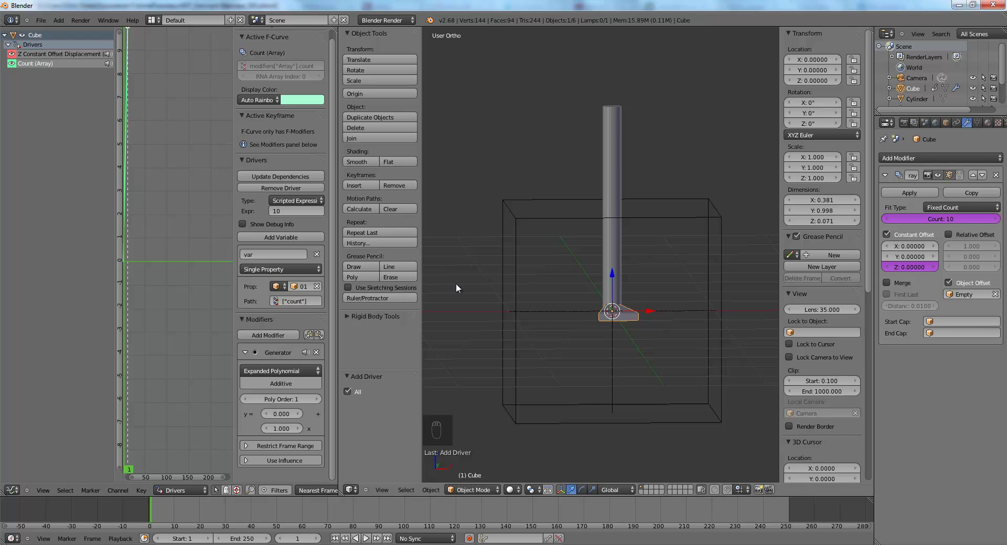
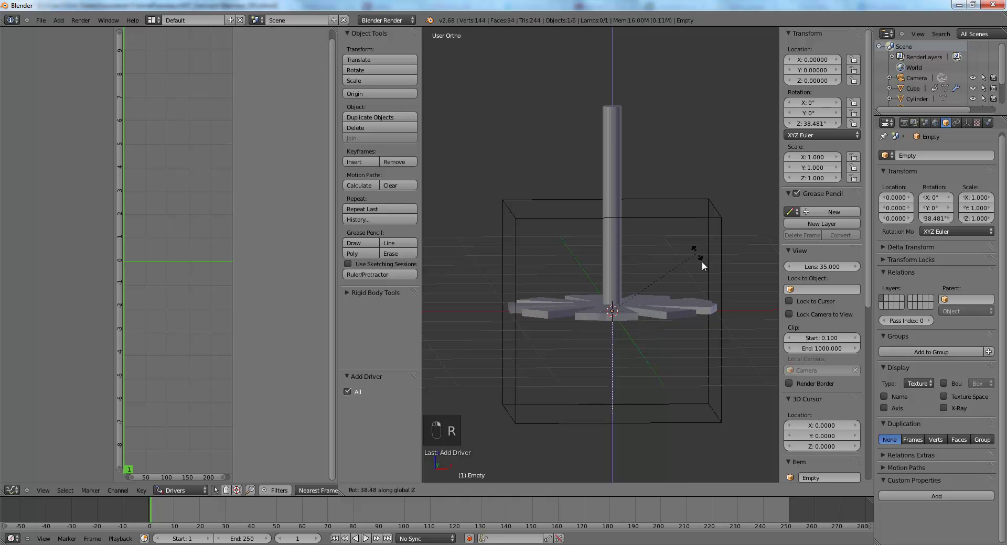
{"action": "right_click", "coordinate": [710, 266]}
{"action": "right_click", "coordinate": [717, 272]}
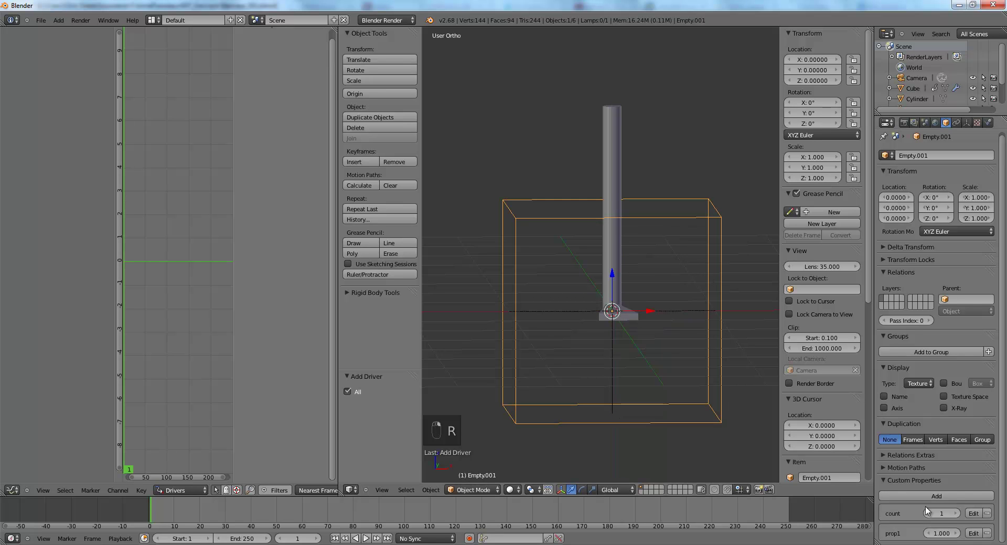
{"action": "right_click", "coordinate": [625, 317]}
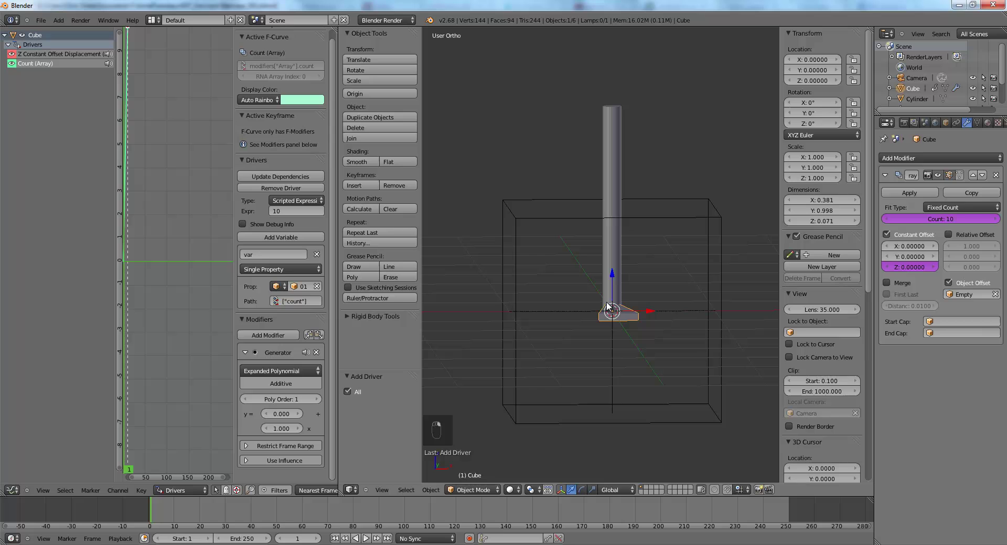
- Set the Count driver's scripted expression to var
{"action": "left_click", "coordinate": [289, 212]}
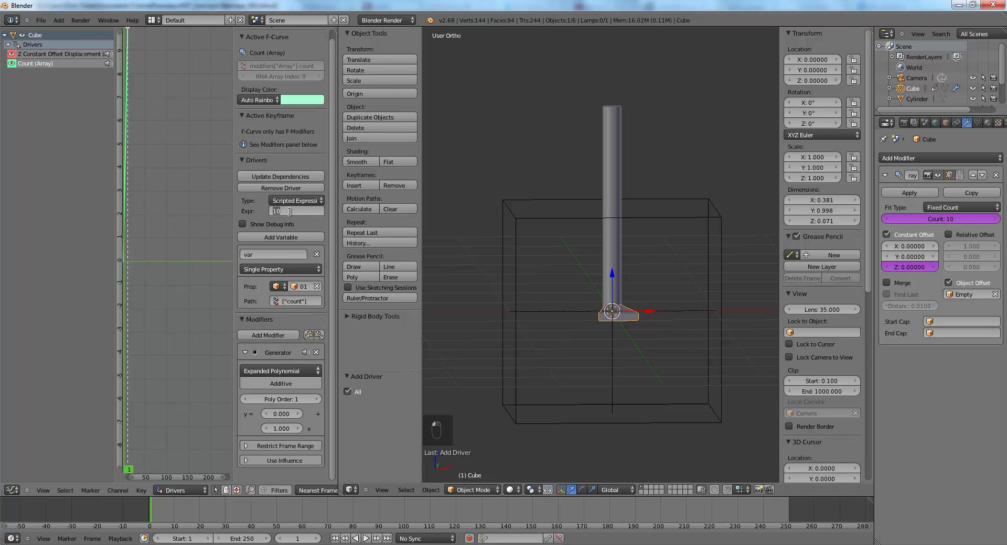
{"action": "key", "text": "Return"}
{"action": "left_click", "coordinate": [289, 208]}
{"action": "type", "text": "var"}
{"action": "key", "text": "Return"}
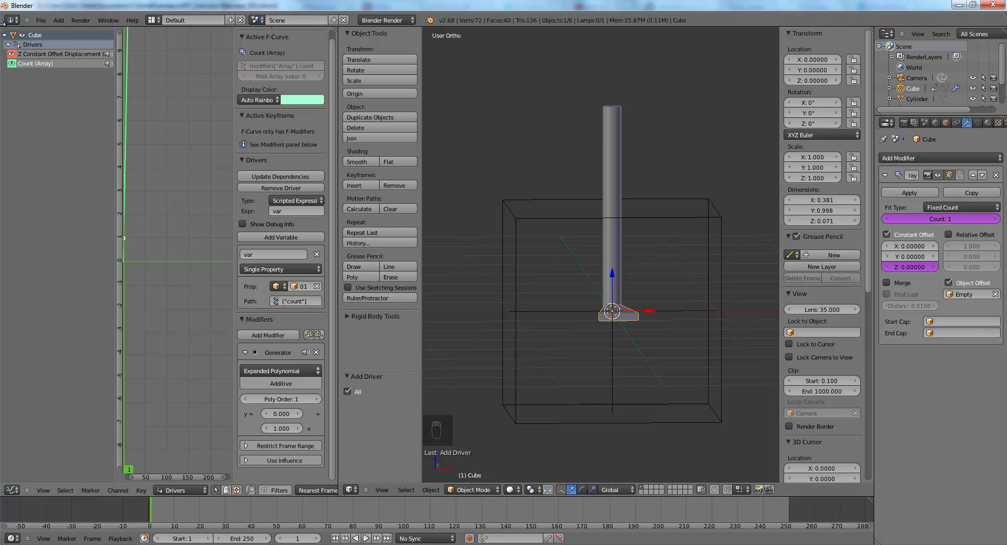
- Add a second variable to the Z Constant Offset driver, and name its first variable height with Cylinder as the object
{"action": "left_click", "coordinate": [58, 54]}
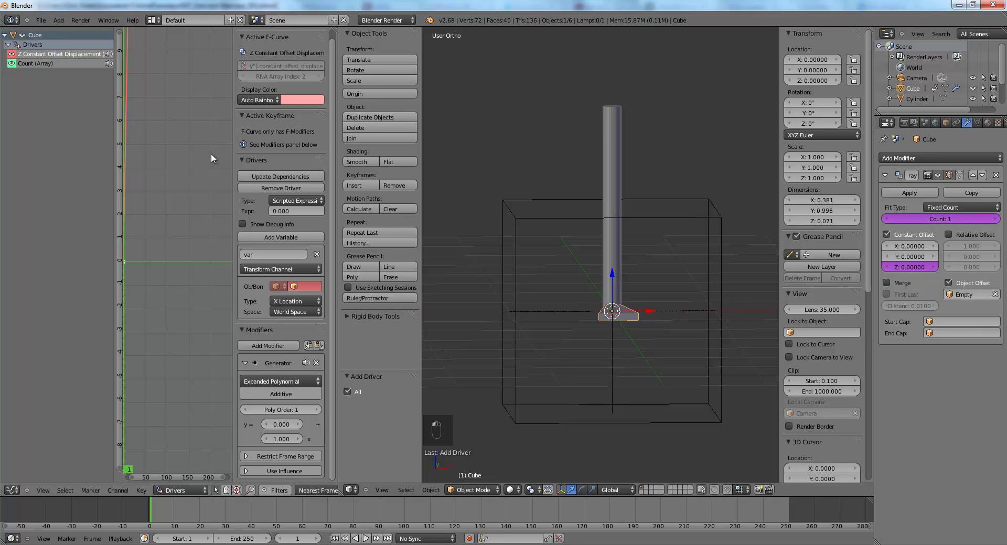
{"action": "left_click", "coordinate": [262, 235]}
{"action": "left_click", "coordinate": [295, 286]}
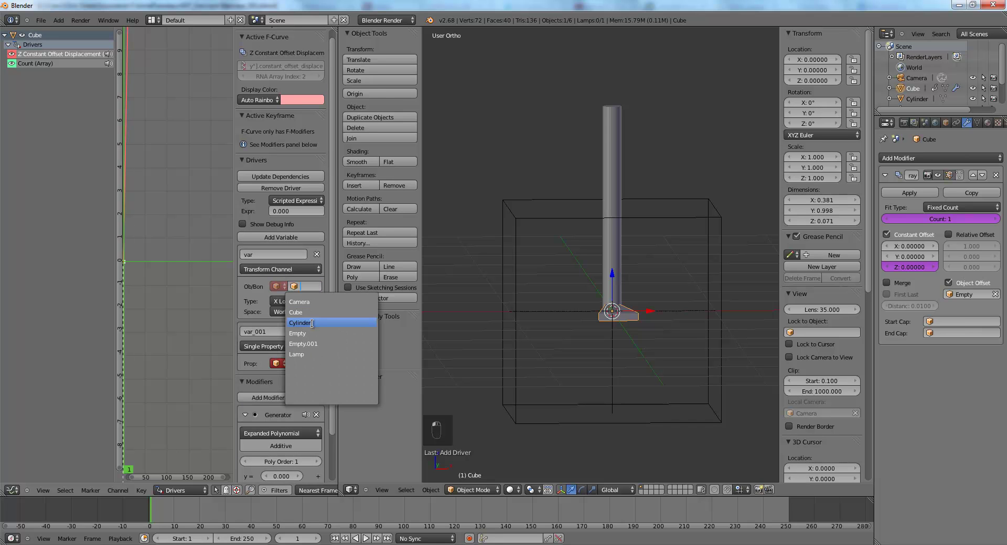
{"action": "left_click", "coordinate": [311, 323]}
{"action": "left_click", "coordinate": [276, 255]}
{"action": "type", "text": "dist"}
{"action": "key", "text": "Return"}
- Change the height variable to a single property and set its path to dimensions[2]
{"action": "left_click", "coordinate": [275, 269]}
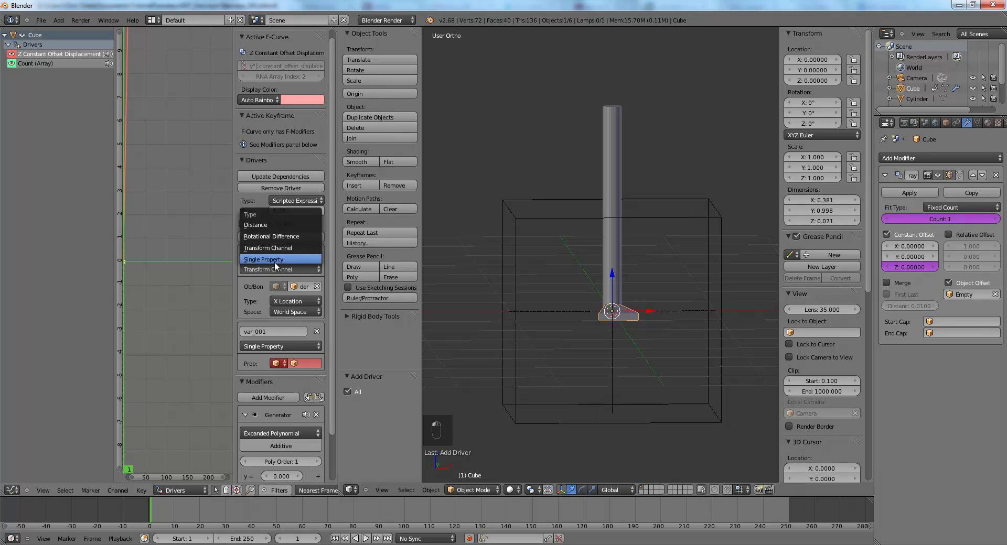
{"action": "left_click", "coordinate": [273, 260]}
{"action": "left_click", "coordinate": [292, 303]}
{"action": "type", "text": "dimensions[2]"}
{"action": "key", "text": "Return"}
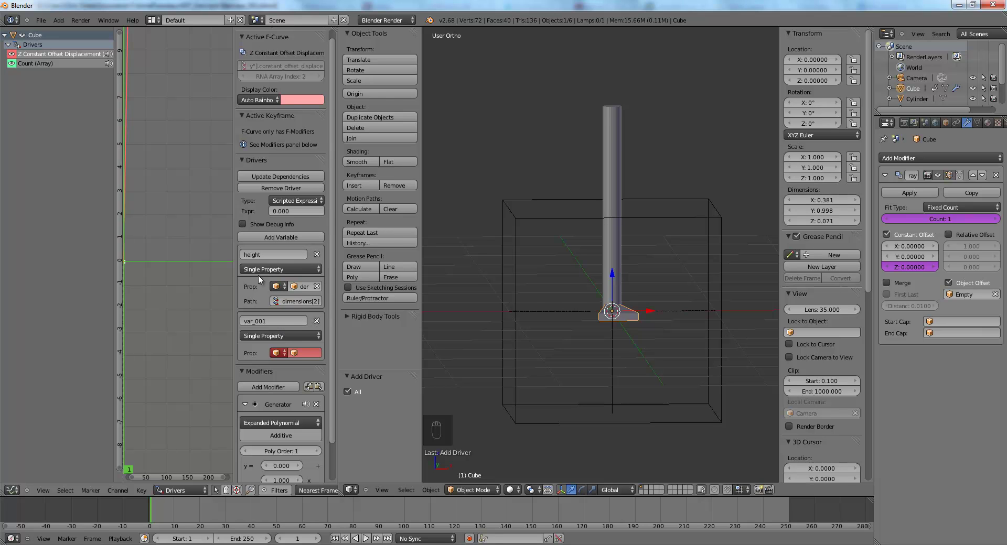
- Name the Z offset driver's second variable count and have it read path ["count"] from Empty.001
{"action": "left_click", "coordinate": [278, 321]}
{"action": "type", "text": "count"}
{"action": "key", "text": "Return"}
{"action": "left_click", "coordinate": [305, 353]}
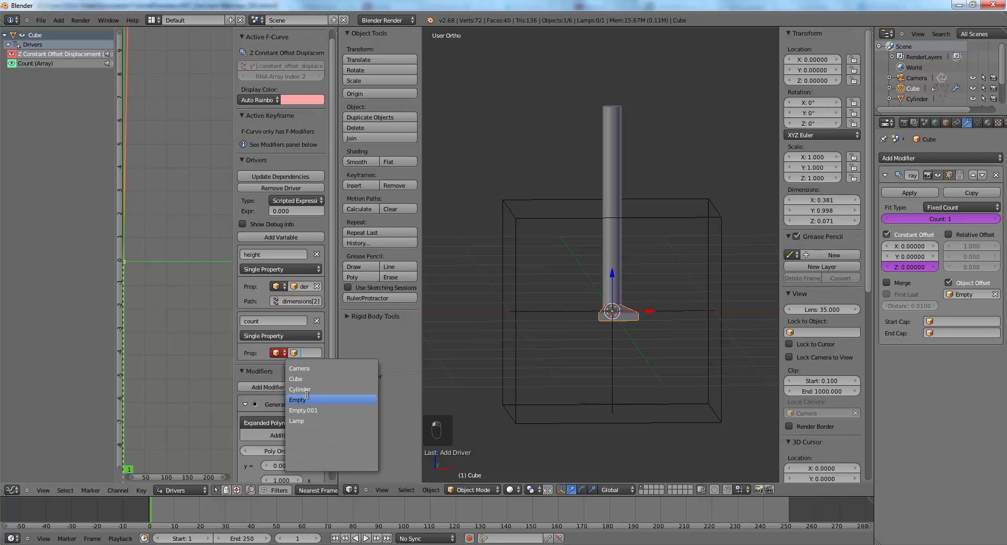
{"action": "left_click", "coordinate": [307, 411]}
{"action": "left_click", "coordinate": [296, 367]}
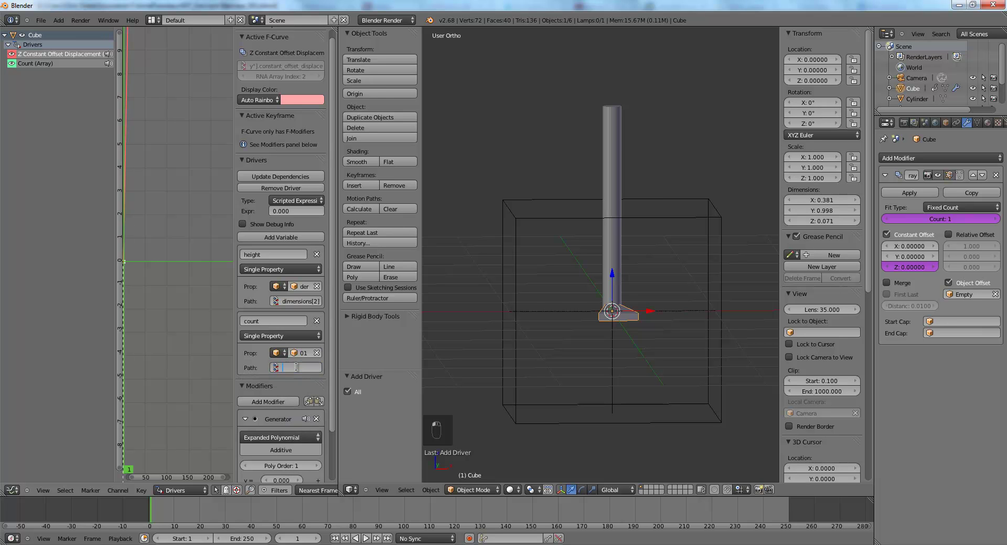
{"action": "type", "text": "[\"count"}
{"action": "key", "text": "Return"}
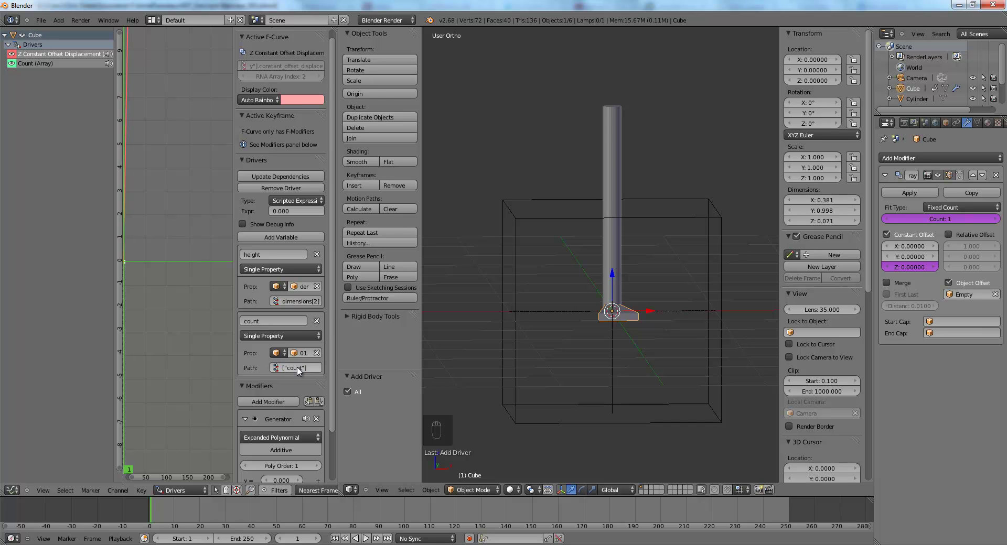
- Set the Z Constant Offset driver's scripted expression to height
{"action": "left_click", "coordinate": [289, 211]}
{"action": "left_click", "coordinate": [528, 175]}
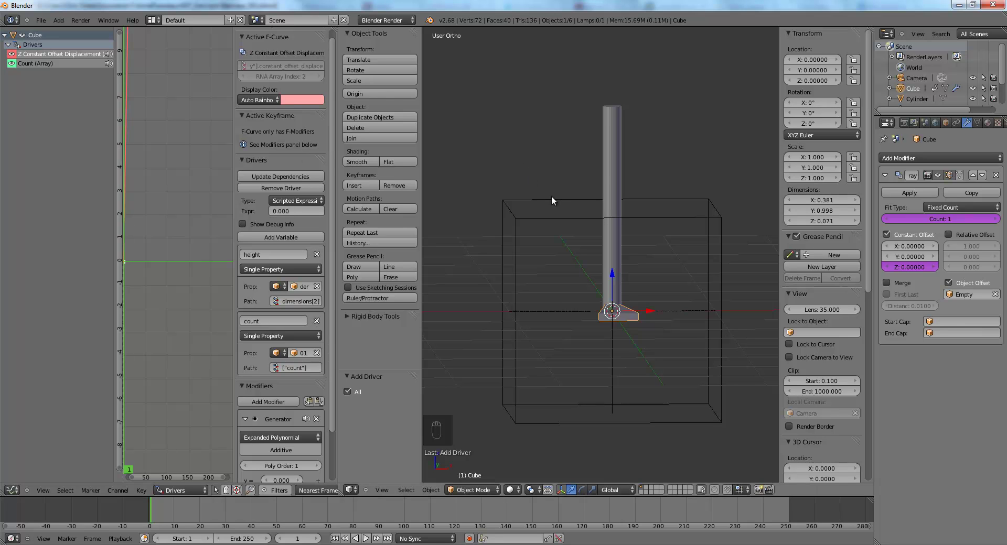
{"action": "left_click", "coordinate": [298, 212]}
{"action": "type", "text": "height"}
{"action": "key", "text": "Return"}
- Select the cube empty and set its count custom property to 20
{"action": "right_click", "coordinate": [717, 331]}
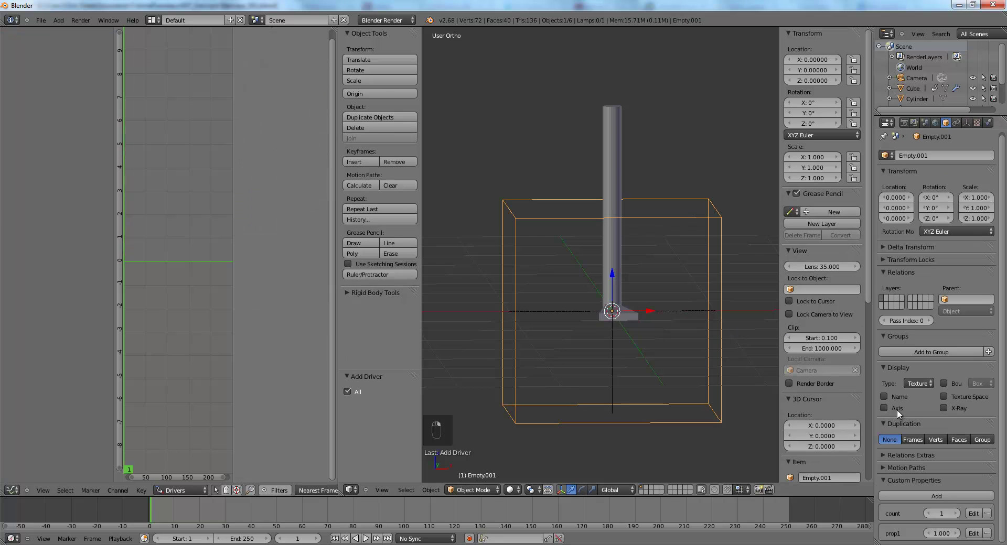
{"action": "left_click", "coordinate": [943, 513]}
{"action": "type", "text": "20"}
{"action": "key", "text": "Return"}
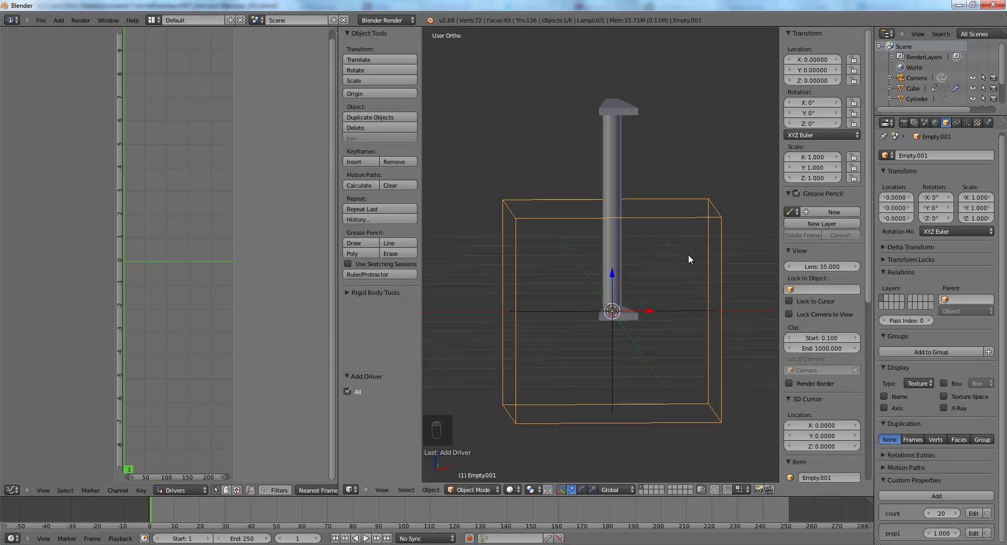
- Select the wedge-shaped step and change its Z Constant Offset driver's expression to height/count
{"action": "scroll", "coordinate": [660, 278], "scroll_direction": "down", "scroll_amount": 7}
{"action": "scroll", "coordinate": [616, 155], "scroll_direction": "up", "scroll_amount": 8}
{"action": "right_click", "coordinate": [619, 169]}
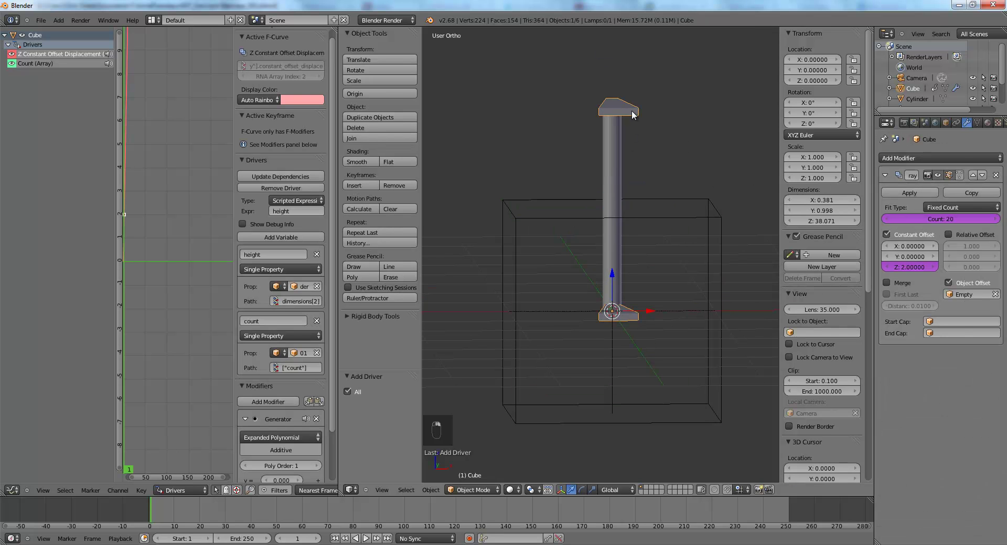
{"action": "scroll", "coordinate": [610, 241], "scroll_direction": "down", "scroll_amount": 1}
{"action": "middle_click_drag", "start_coordinate": [613, 136], "coordinate": [621, 191]}
{"action": "middle_click_drag", "start_coordinate": [634, 124], "coordinate": [604, 295], "text": "shift"}
{"action": "scroll", "coordinate": [625, 349], "scroll_direction": "down", "scroll_amount": 3}
{"action": "scroll", "coordinate": [632, 309], "scroll_direction": "up", "scroll_amount": 3}
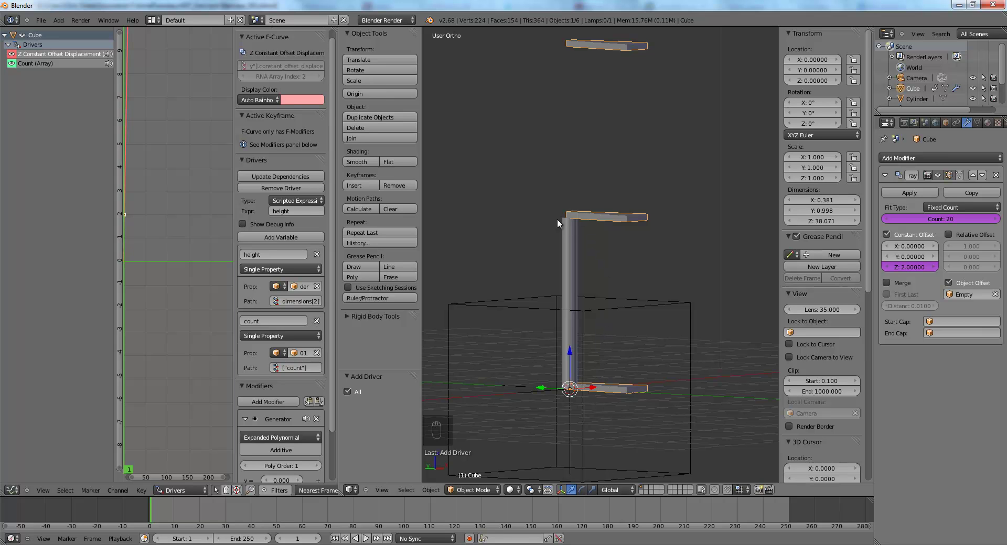
{"action": "left_click", "coordinate": [309, 211]}
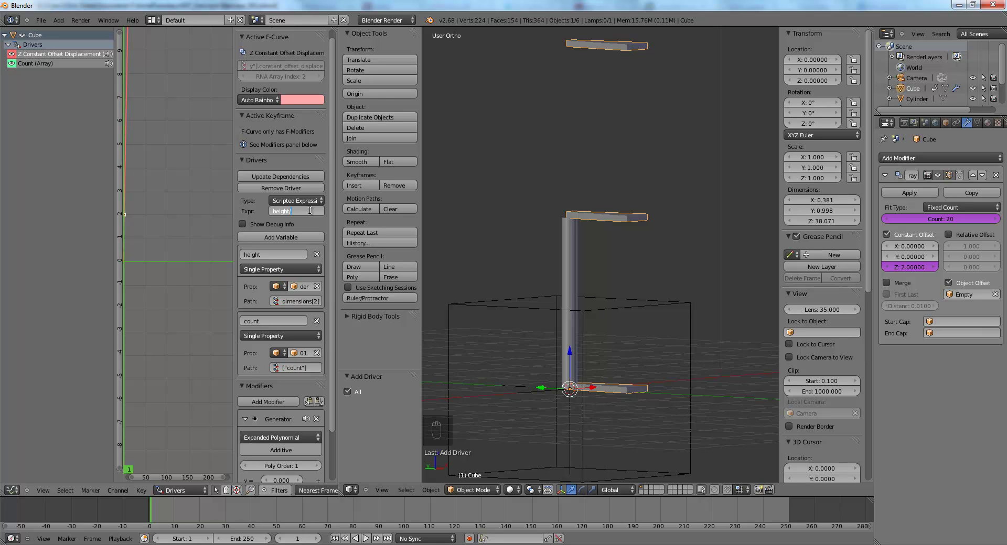
{"action": "type", "text": "/count"}
{"action": "key", "text": "Return"}
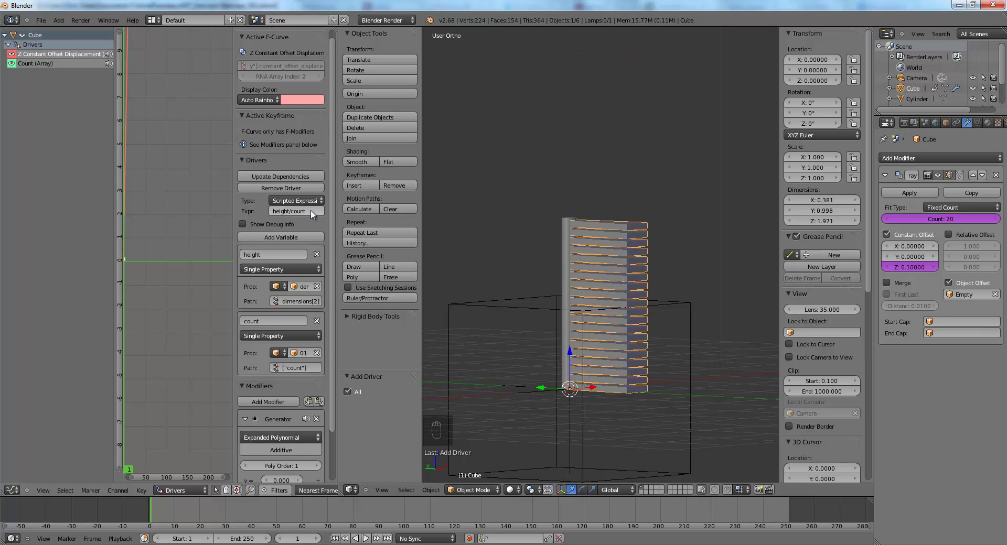
- Select the cube empty, try a different value for its count property, and set it back to 20
{"action": "key", "text": "a"}
{"action": "right_click", "coordinate": [634, 282]}
{"action": "left_click_drag", "start_coordinate": [944, 516], "coordinate": [939, 517]}
{"action": "left_click", "coordinate": [941, 517]}
{"action": "type", "text": "20"}
{"action": "key", "text": "Return"}
- Reselect the wedge-shaped step and change its Z Constant Offset driver's expression to height/(count-1)
{"action": "key", "text": "KP_1"}
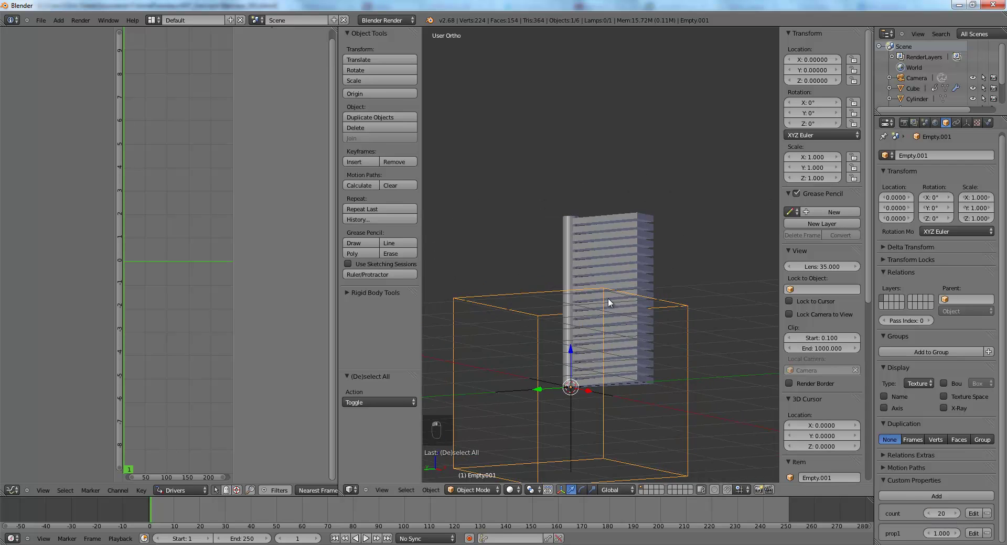
{"action": "middle_click_drag", "start_coordinate": [568, 233], "coordinate": [603, 253]}
{"action": "scroll", "coordinate": [611, 250], "scroll_direction": "up", "scroll_amount": 6}
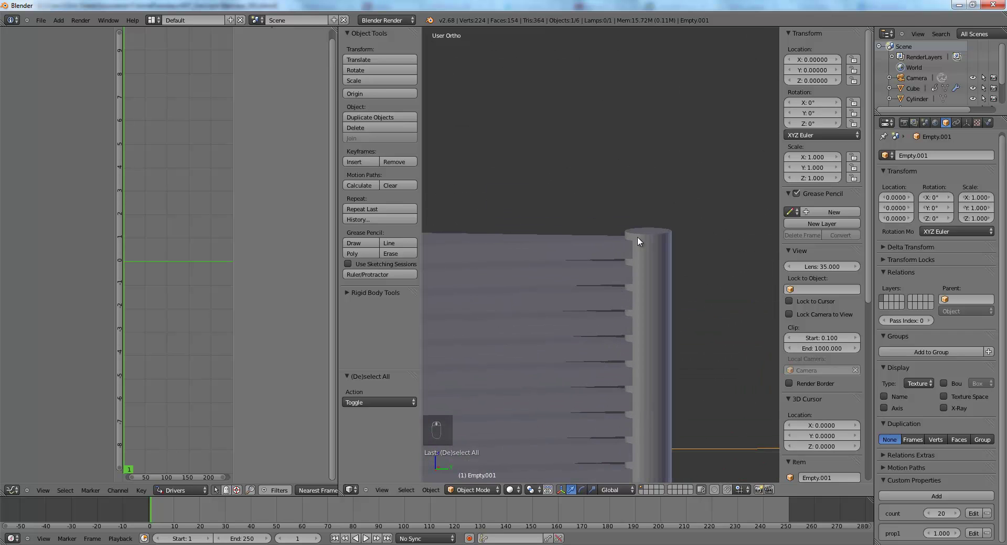
{"action": "scroll", "coordinate": [630, 254], "scroll_direction": "down", "scroll_amount": 3}
{"action": "right_click", "coordinate": [560, 228]}
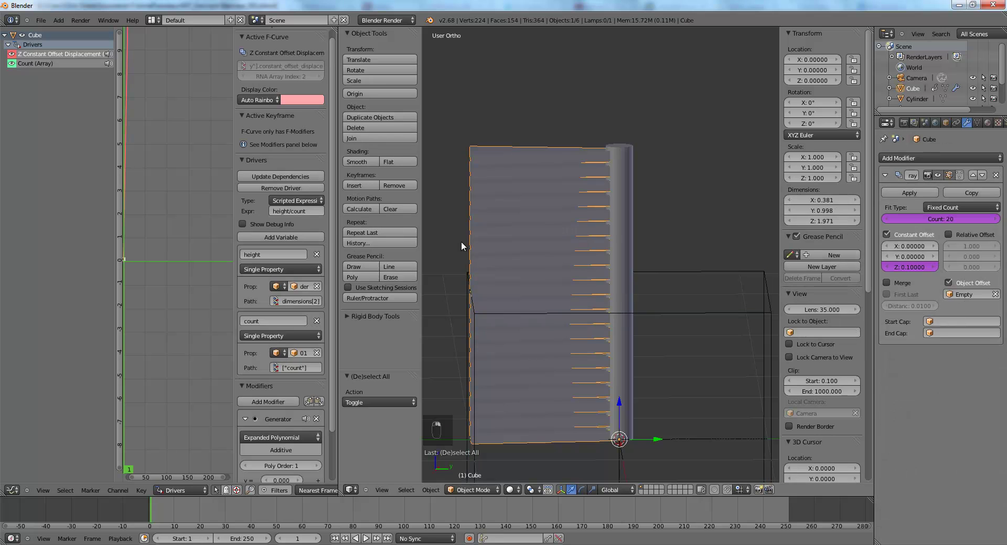
{"action": "left_click", "coordinate": [294, 212]}
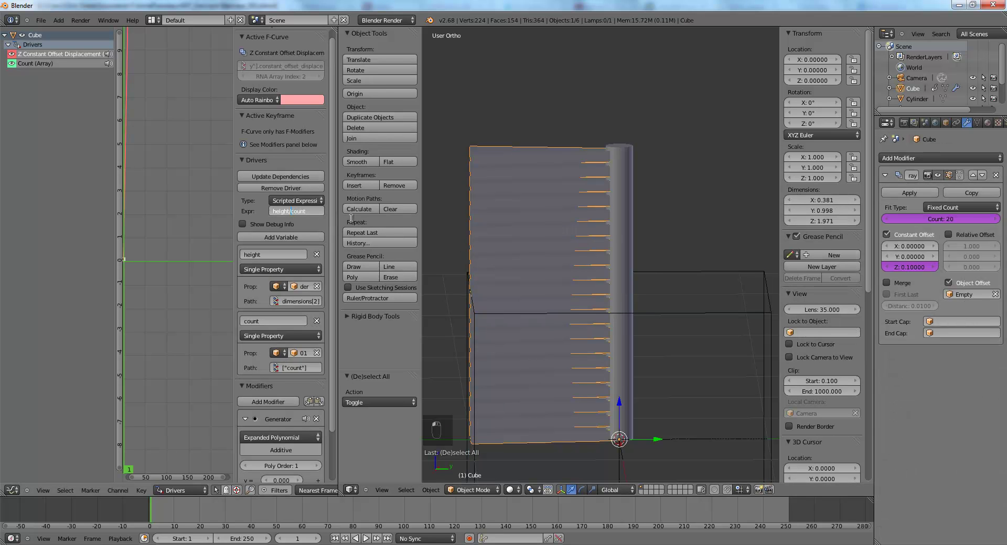
{"action": "key", "text": "Right"}
{"action": "key", "text": "Right"}
{"action": "key", "text": "Right"}
{"action": "key", "text": "Right"}
{"action": "type", "text": "-1)"}
{"action": "key", "text": "Return"}
- Examine from several angles how the arrayed steps line up with both ends of the post
{"action": "middle_click_drag", "start_coordinate": [656, 272], "coordinate": [654, 325]}
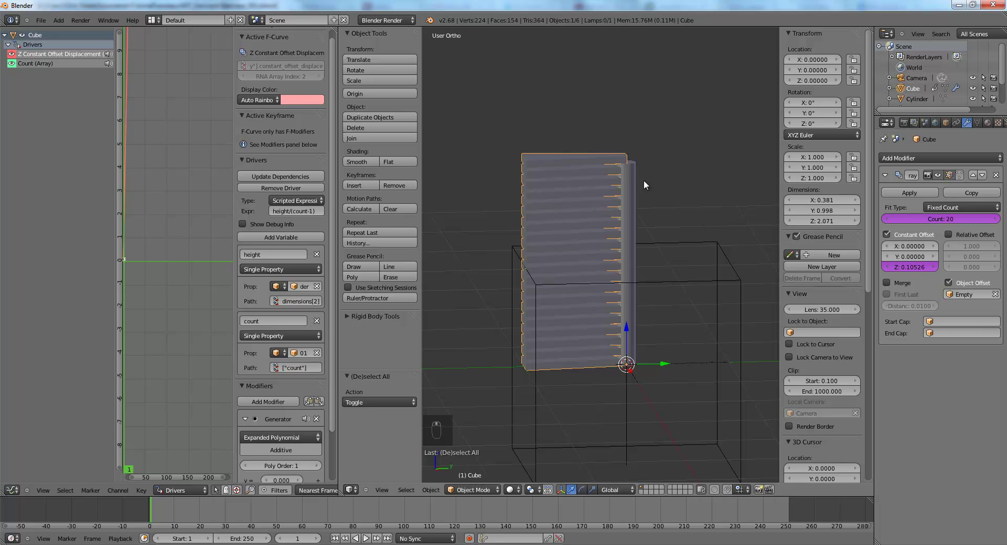
{"action": "middle_click_drag", "start_coordinate": [639, 367], "coordinate": [656, 319]}
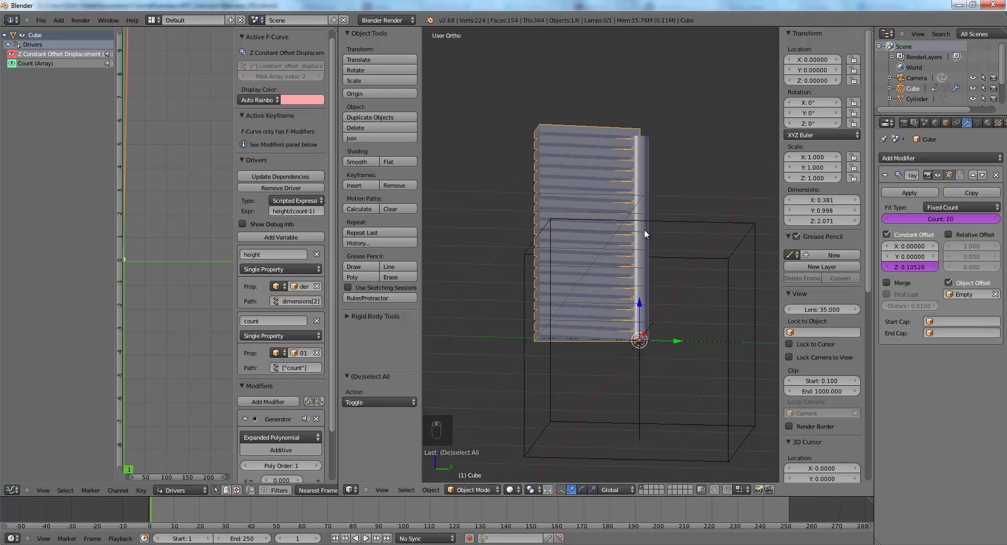
{"action": "middle_click_drag", "start_coordinate": [646, 224], "coordinate": [643, 279]}
{"action": "middle_click_drag", "start_coordinate": [652, 207], "coordinate": [620, 305]}
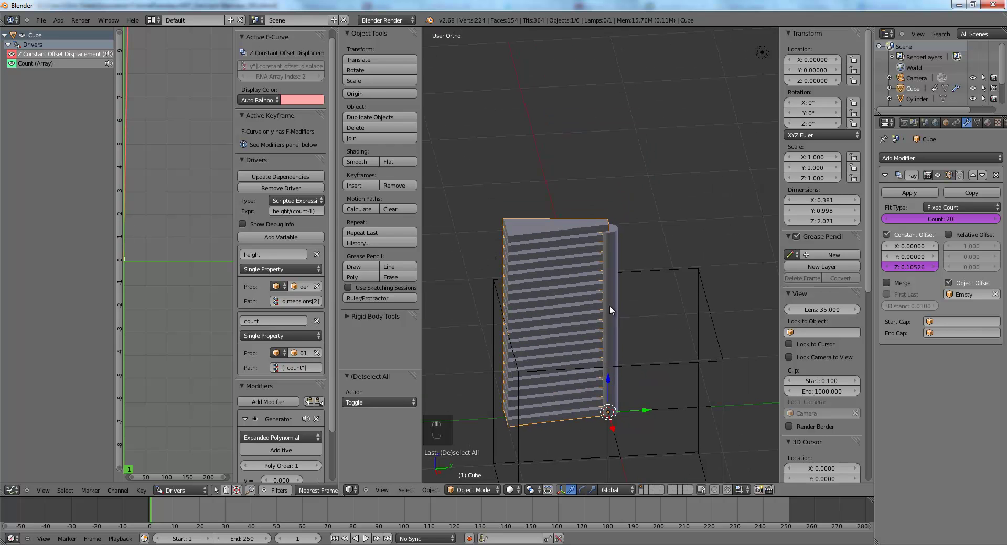
{"action": "middle_click_drag", "start_coordinate": [600, 316], "coordinate": [713, 316]}
{"action": "scroll", "coordinate": [606, 319], "scroll_direction": "up", "scroll_amount": 6}
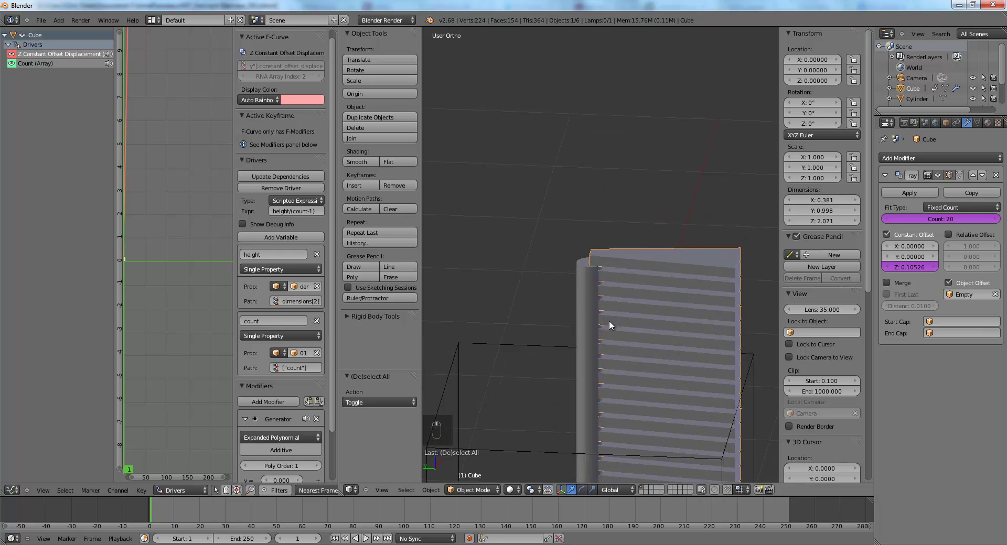
{"action": "scroll", "coordinate": [609, 272], "scroll_direction": "down", "scroll_amount": 5}
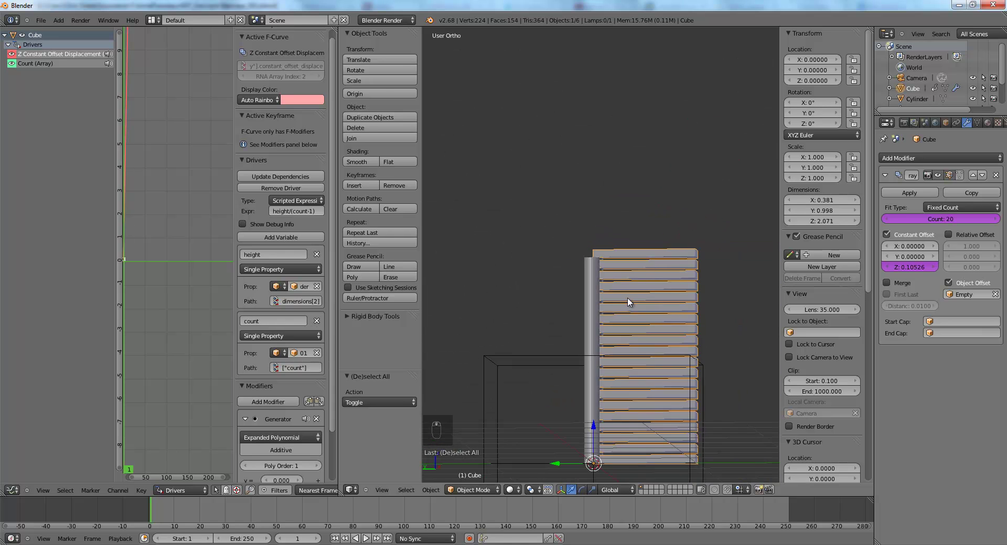
{"action": "scroll", "coordinate": [619, 278], "scroll_direction": "up", "scroll_amount": 3}
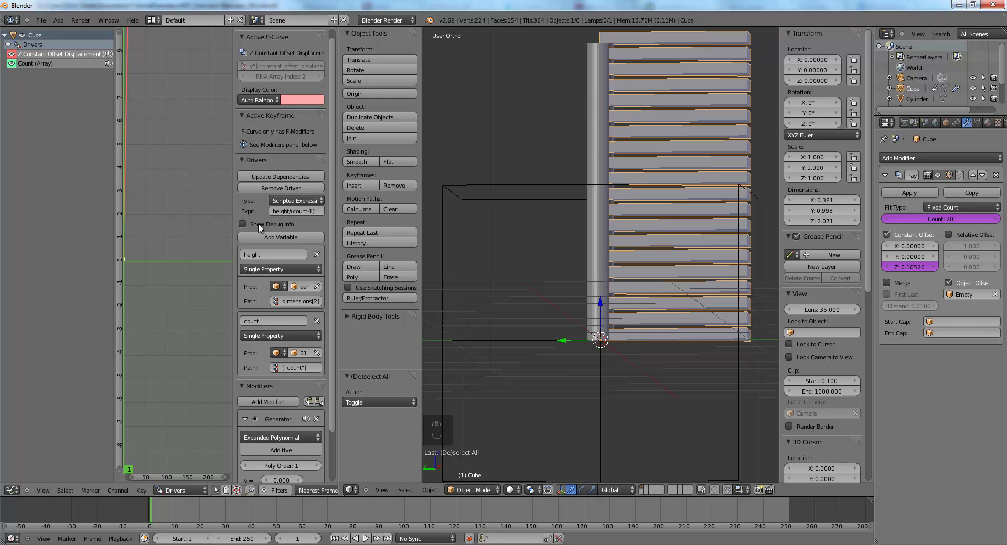
- Wrap the wedge-shaped step's Z Constant Offset driver expression in outer parentheses, as (height/(count-1))
{"action": "left_click", "coordinate": [276, 211]}
{"action": "key", "text": "Home"}
{"action": "type", "text": "("}
{"action": "type", "text": ")"}
{"action": "key", "text": "Return"}
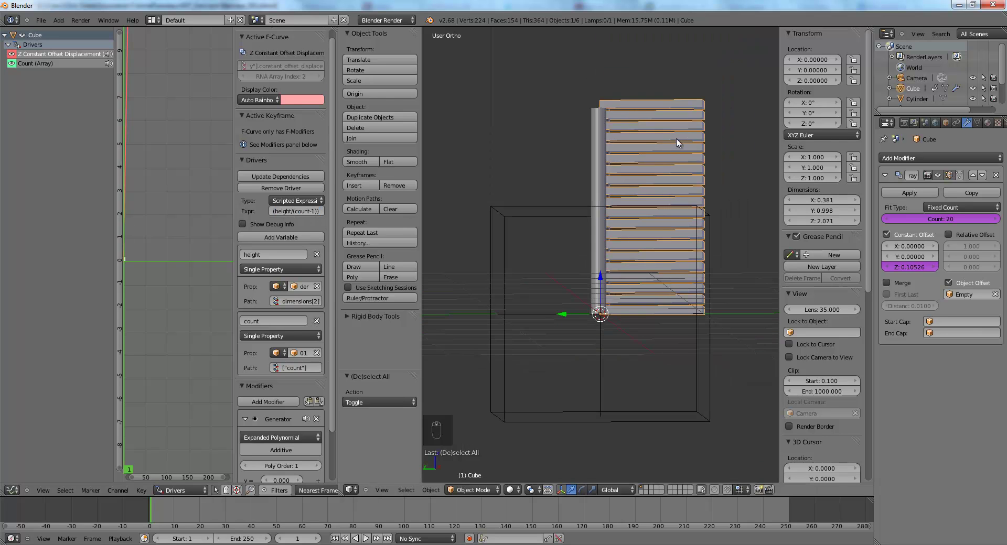
{"action": "middle_click_drag", "start_coordinate": [668, 198], "coordinate": [771, 202]}
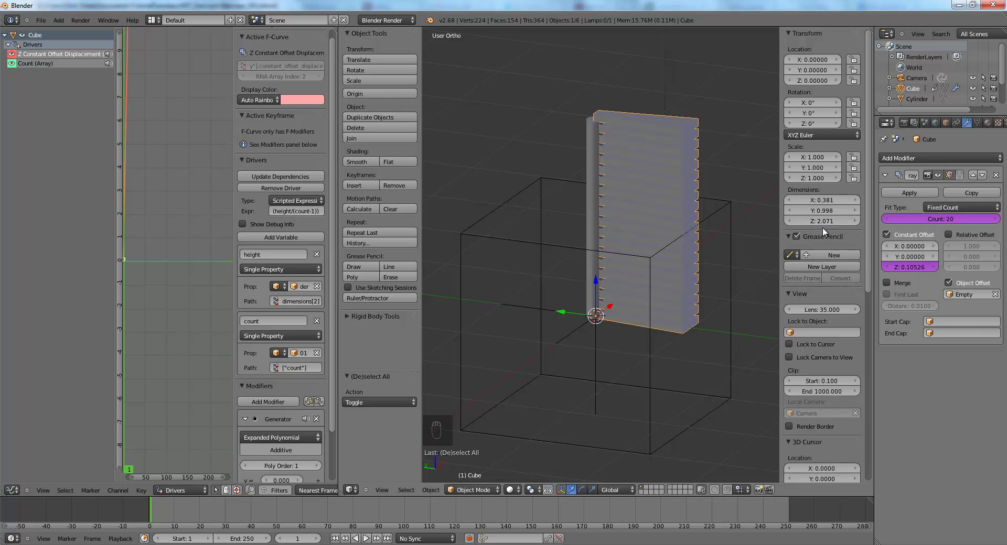
- Copy the Z dimension of the single wedge-shaped step, hiding the Array modifier's viewport result only while copying
{"action": "left_click", "coordinate": [934, 176]}
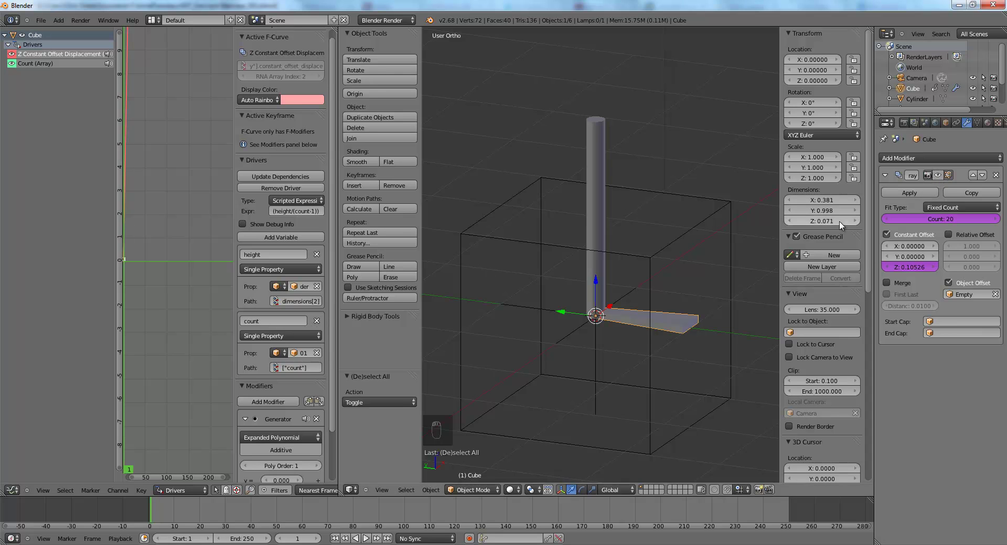
{"action": "key", "text": "ctrl+c"}
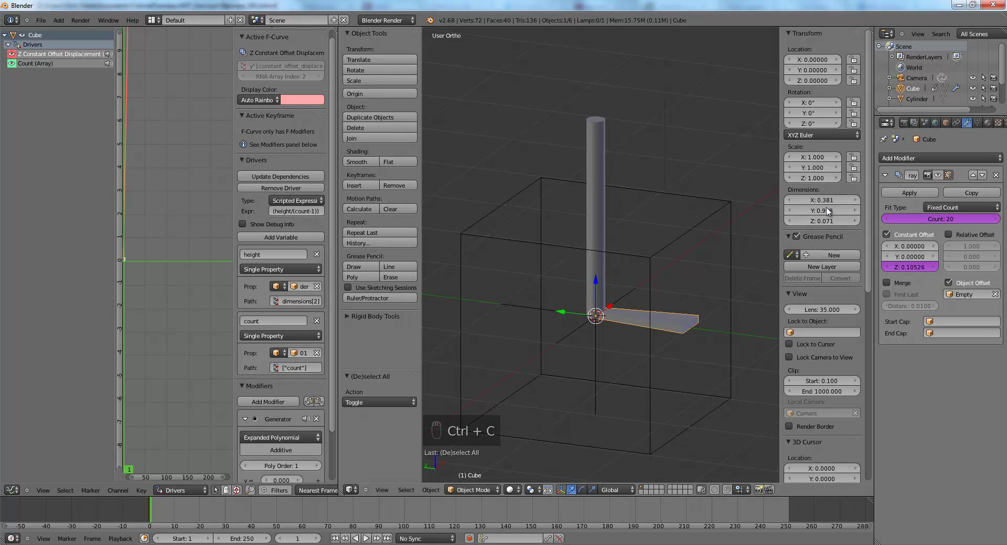
{"action": "left_click", "coordinate": [937, 176]}
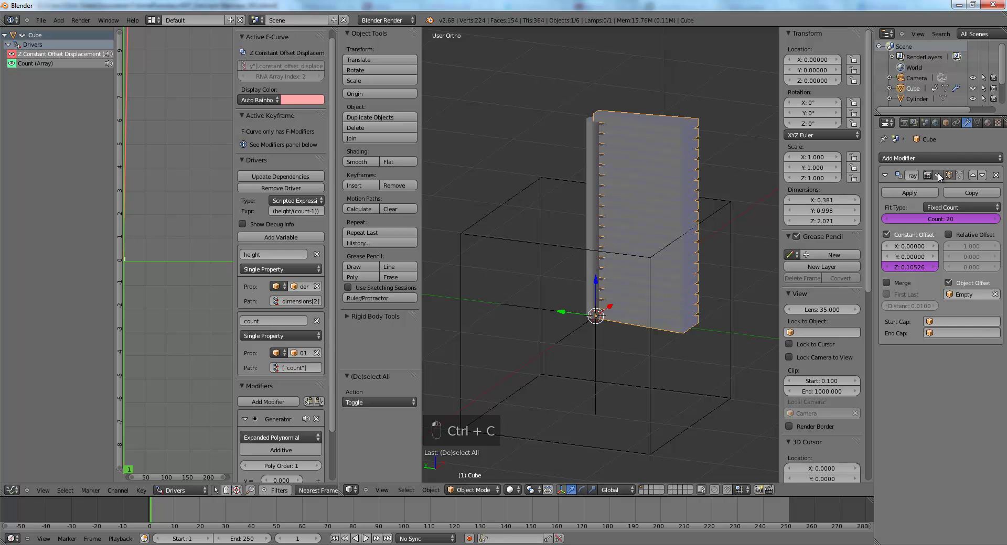
- Subtract the copied step thickness, 0.070925, from the Z Constant Offset driver's expression and inspect the resulting step spacing
{"action": "left_click", "coordinate": [314, 211]}
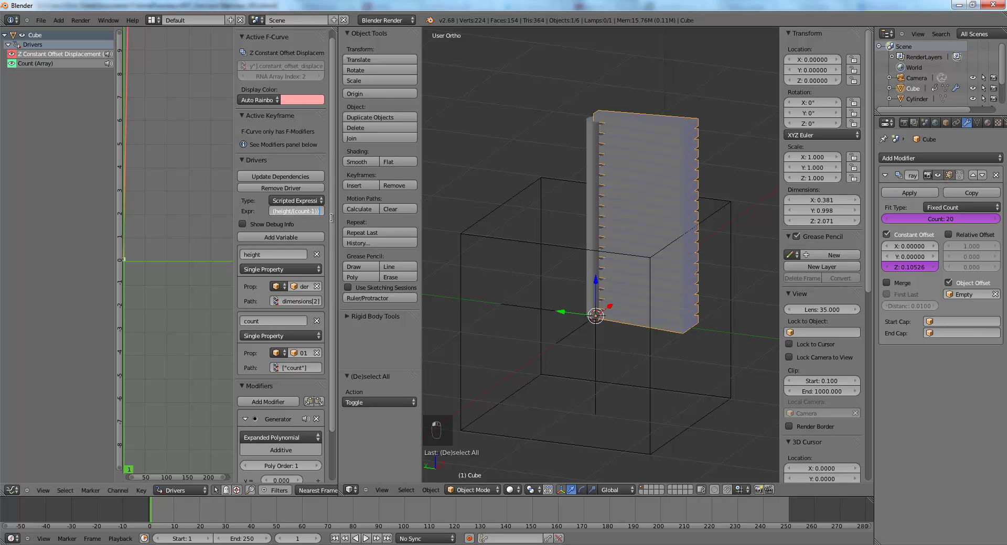
{"action": "type", "text": "-"}
{"action": "key", "text": "ctrl+v"}
{"action": "key", "text": "Return"}
{"action": "middle_click_drag", "start_coordinate": [644, 213], "coordinate": [613, 277]}
{"action": "left_click", "coordinate": [307, 212]}
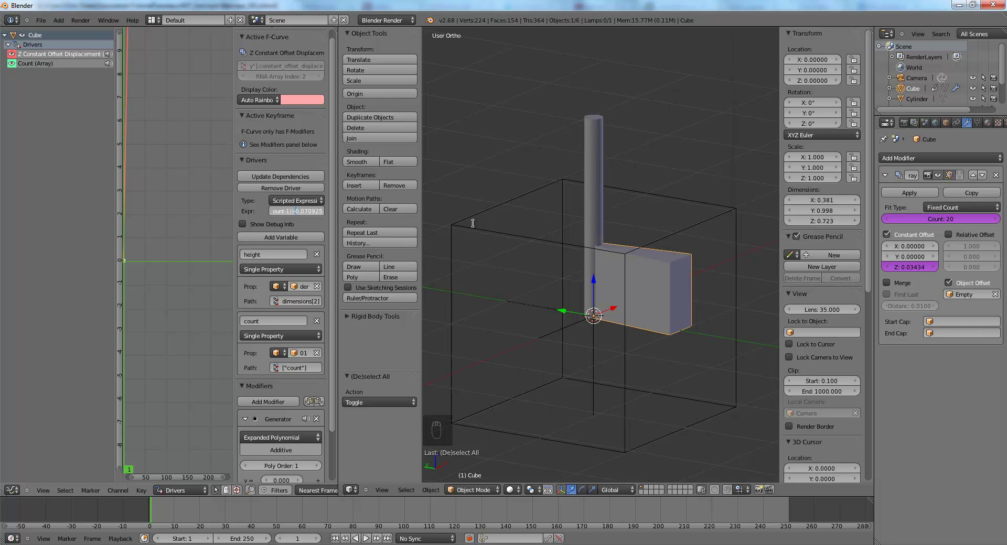
{"action": "key", "text": "Return"}
{"action": "middle_click_drag", "start_coordinate": [641, 257], "coordinate": [625, 341]}
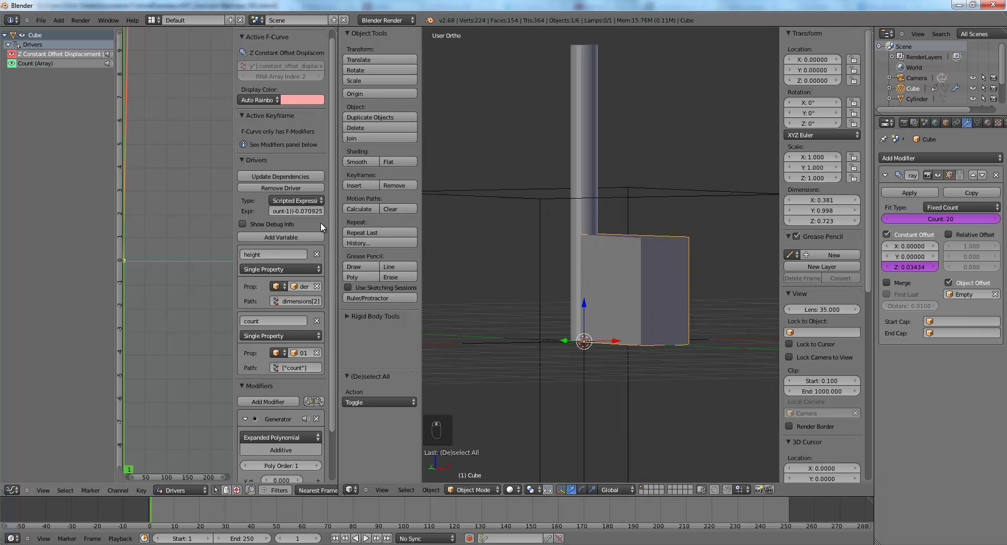
- Change the subtracted term in the Z Constant Offset driver's expression to (0.070925/count) and check the steps at the post's upper end
{"action": "left_click", "coordinate": [296, 211]}
{"action": "left_click", "coordinate": [295, 211]}
{"action": "type", "text": "-("}
{"action": "key", "text": "End"}
{"action": "type", "text": "/count"}
{"action": "type", "text": ")"}
{"action": "key", "text": "Return"}
{"action": "middle_click_drag", "start_coordinate": [577, 254], "coordinate": [593, 162]}
{"action": "scroll", "coordinate": [590, 253], "scroll_direction": "up", "scroll_amount": 5}
{"action": "scroll", "coordinate": [590, 253], "scroll_direction": "up", "scroll_amount": 5}
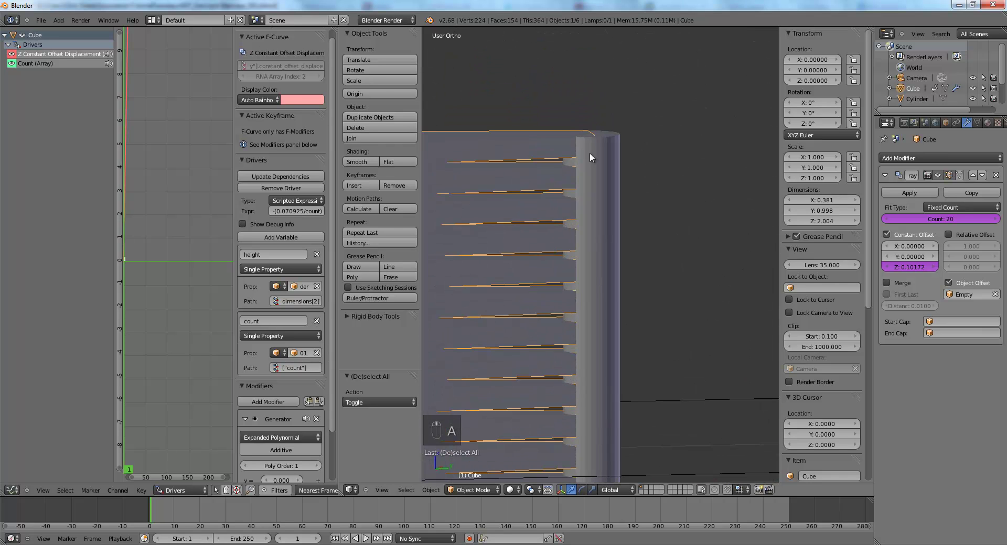
{"action": "scroll", "coordinate": [590, 121], "scroll_direction": "down", "scroll_amount": 8}
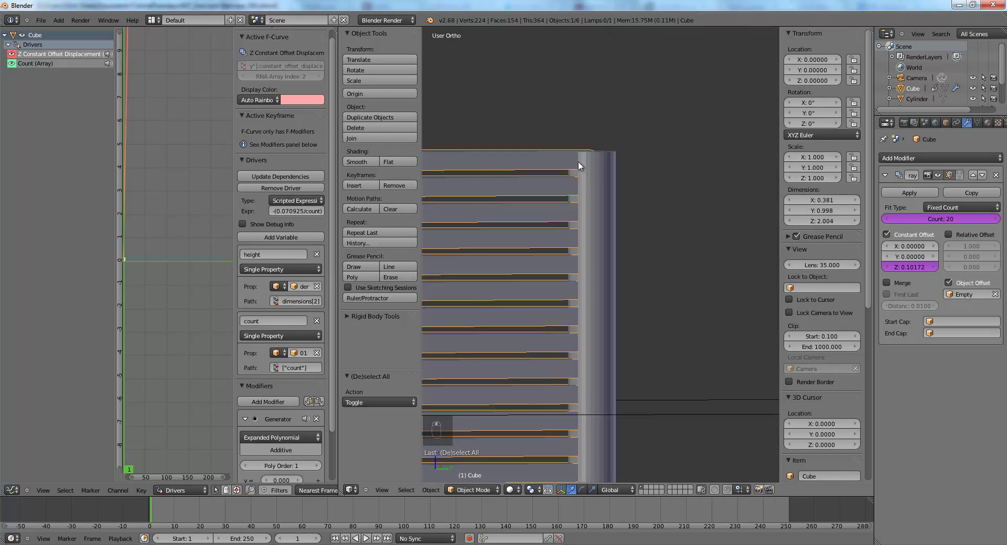
- Select the cube empty and try several values for its count property, starting with 1
{"action": "right_click", "coordinate": [682, 310]}
{"action": "left_click", "coordinate": [942, 514]}
{"action": "type", "text": "1"}
{"action": "key", "text": "Return"}
{"action": "mouse_move", "coordinate": [924, 520]}
{"action": "left_mouse_down"}
{"action": "mouse_move", "coordinate": [973, 523]}
{"action": "mouse_move", "coordinate": [939, 521]}
{"action": "left_mouse_up"}
{"action": "left_click", "coordinate": [558, 365]}
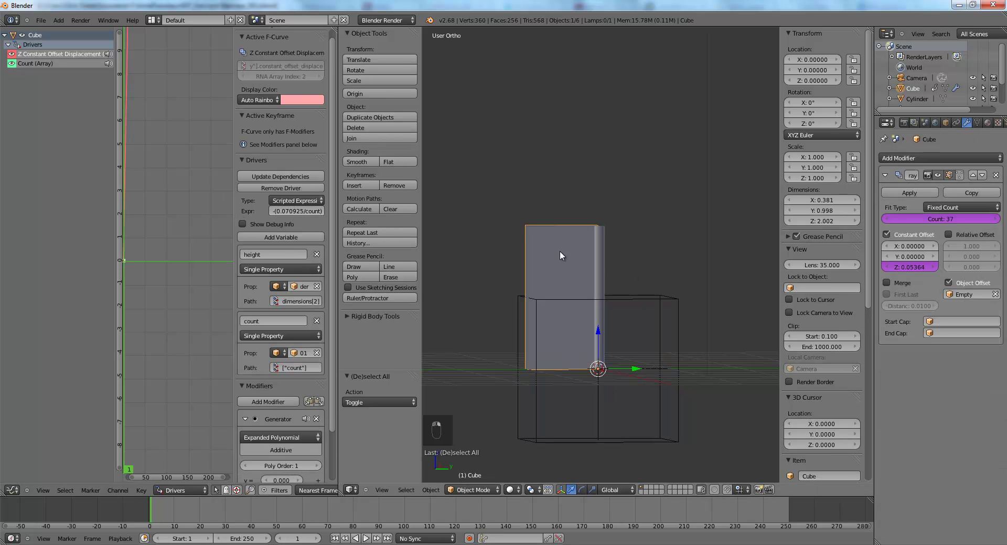
- Reselect the cube empty and set its count property's minimum and value both to 2
{"action": "right_click", "coordinate": [660, 301]}
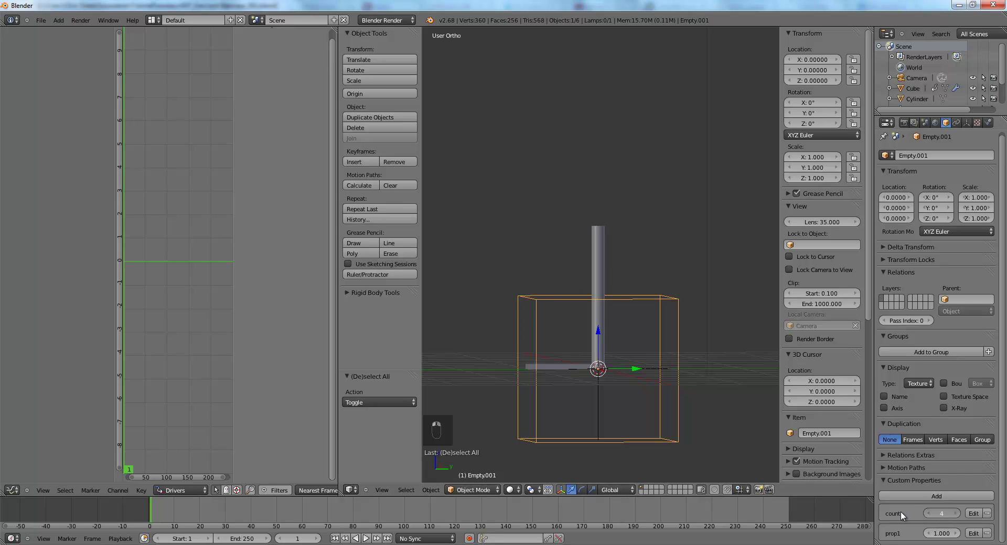
{"action": "left_click", "coordinate": [974, 513]}
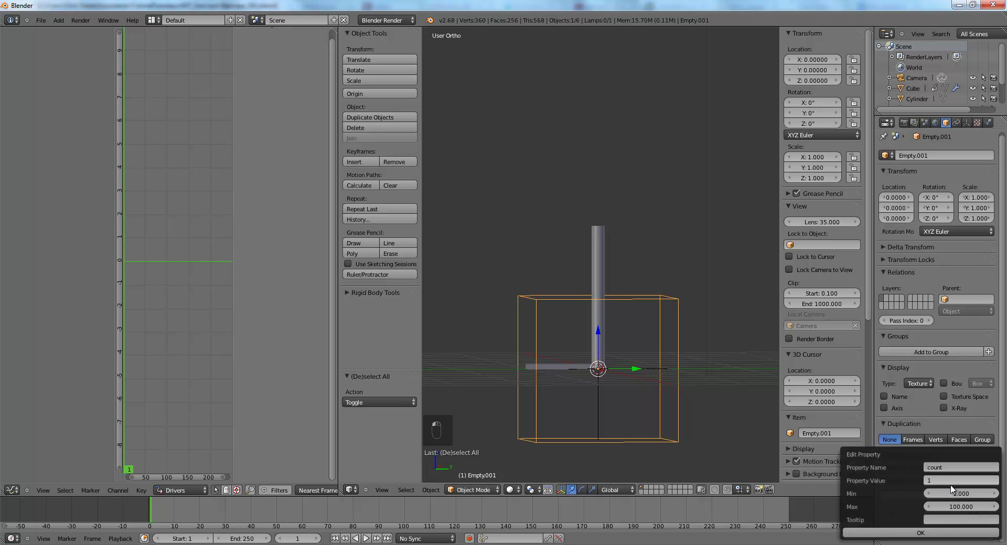
{"action": "left_click", "coordinate": [953, 498]}
{"action": "type", "text": "2"}
{"action": "key", "text": "Return"}
{"action": "left_click", "coordinate": [957, 481]}
{"action": "type", "text": "2"}
{"action": "key", "text": "Return"}
{"action": "left_click", "coordinate": [920, 533]}
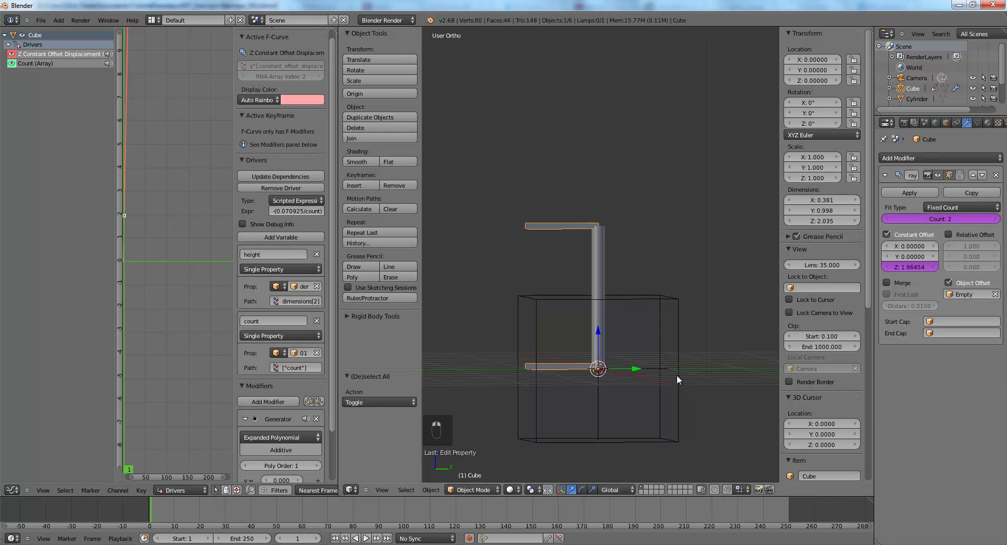
- Test the lower limit of the cube empty's count property, and raise the count to 36
{"action": "left_click_drag", "start_coordinate": [939, 514], "coordinate": [847, 508]}
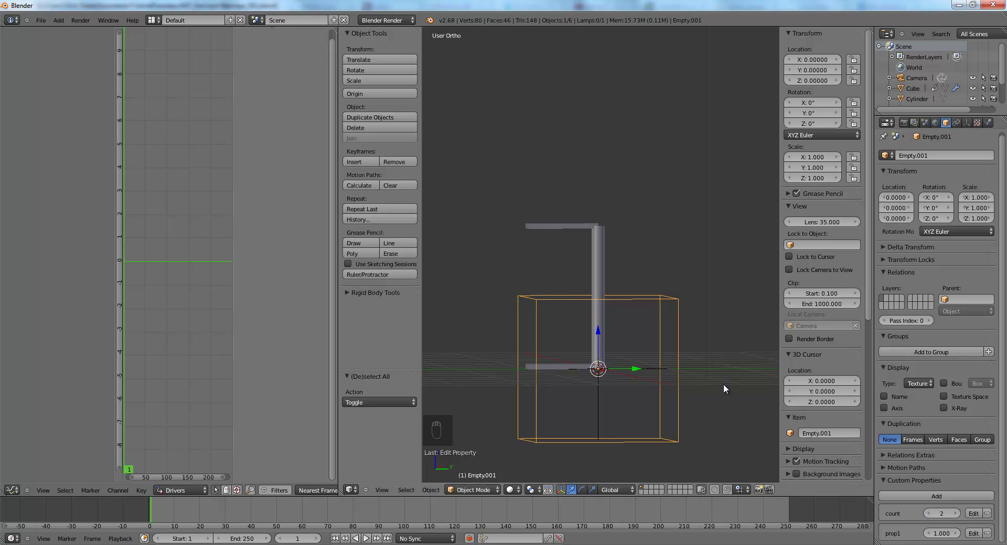
{"action": "right_click", "coordinate": [541, 209]}
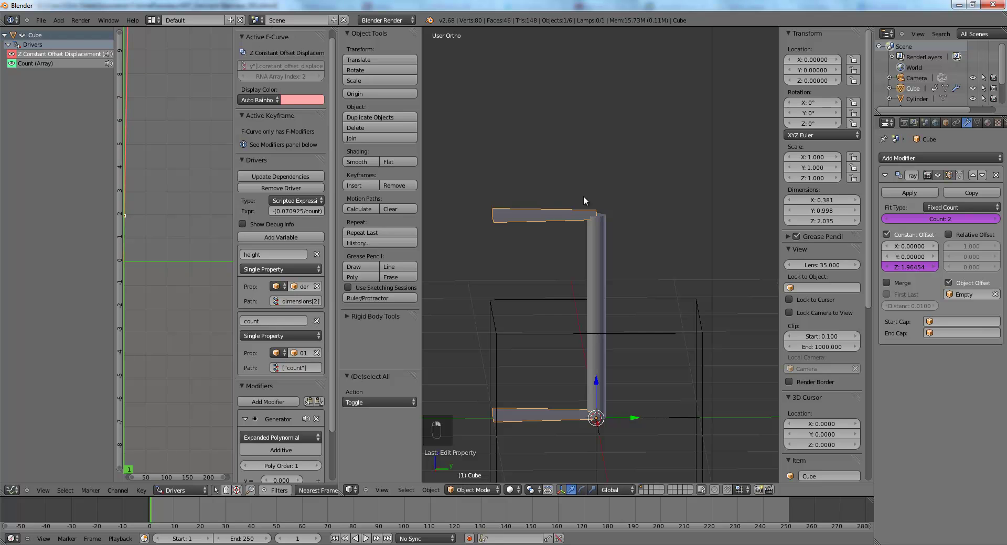
{"action": "right_click", "coordinate": [658, 332]}
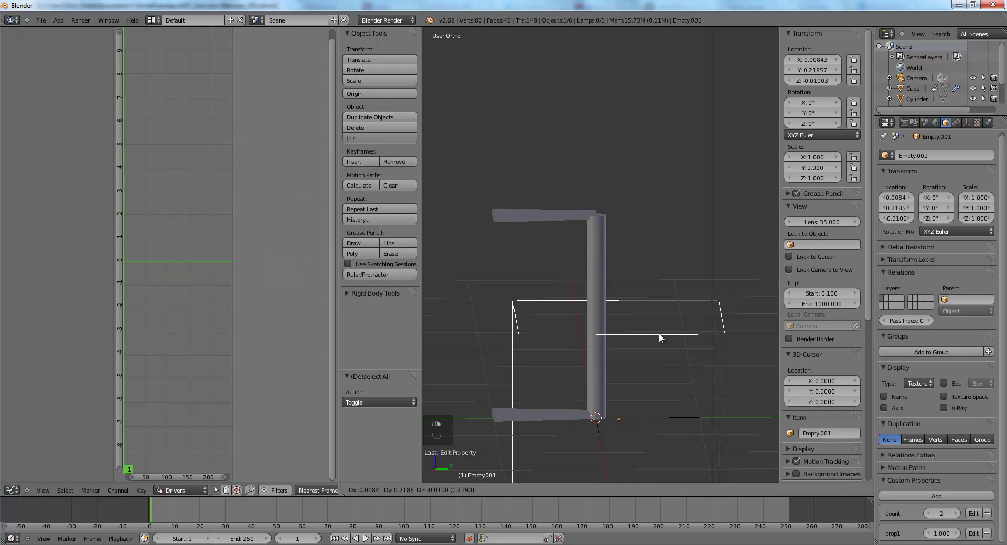
{"action": "key", "text": "KP_6"}
{"action": "left_click_drag", "start_coordinate": [943, 513], "coordinate": [959, 527]}
{"action": "middle_click_drag", "start_coordinate": [598, 325], "coordinate": [634, 310]}
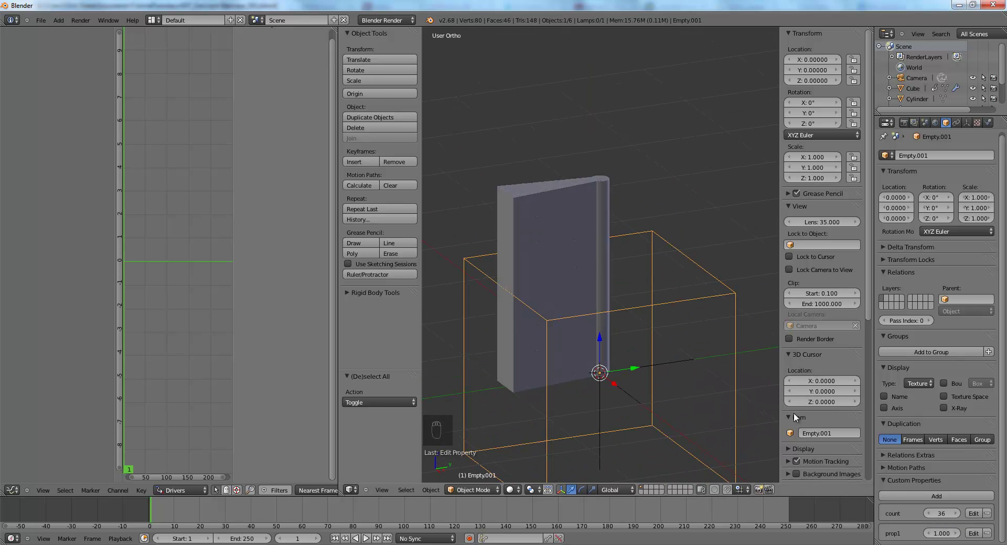
{"action": "scroll", "coordinate": [587, 279], "scroll_direction": "down", "scroll_amount": 4}
{"action": "scroll", "coordinate": [584, 277], "scroll_direction": "up", "scroll_amount": 5}
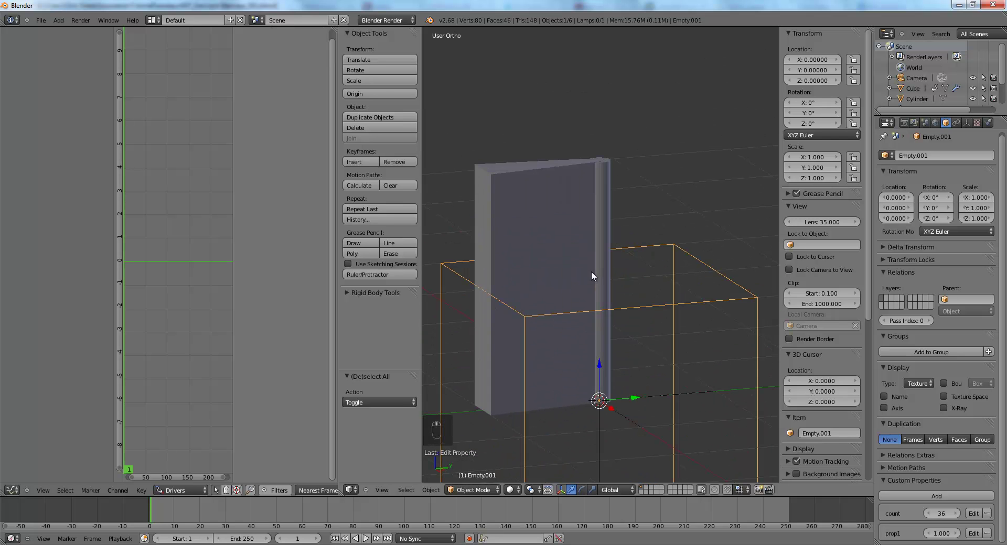
{"action": "scroll", "coordinate": [587, 270], "scroll_direction": "down", "scroll_amount": 3}
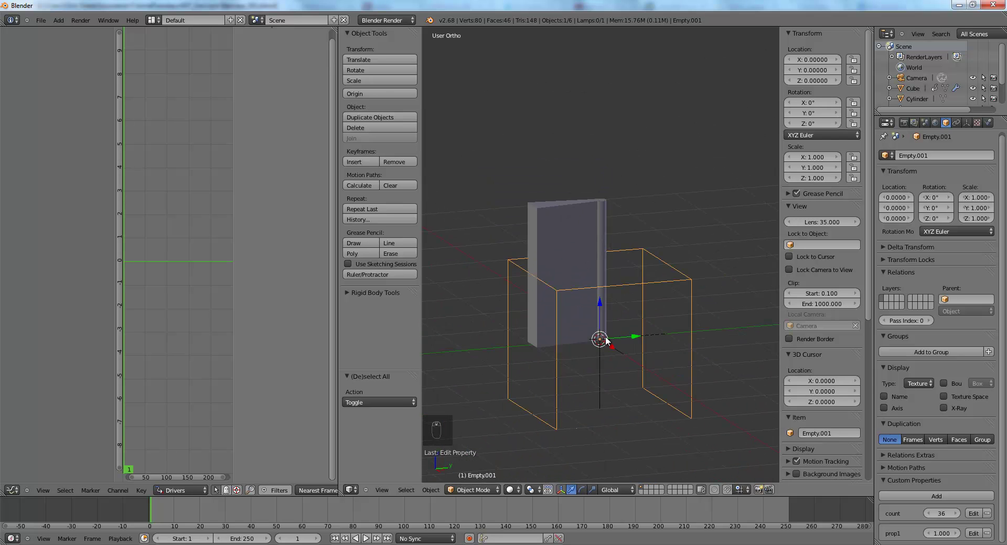
{"action": "key", "text": "KP_7"}
{"action": "middle_click_drag", "start_coordinate": [628, 327], "coordinate": [546, 213]}
- Try rotating the array's offset empty by about 10° around Z to fan the steps around the post
{"action": "right_click", "coordinate": [593, 369]}
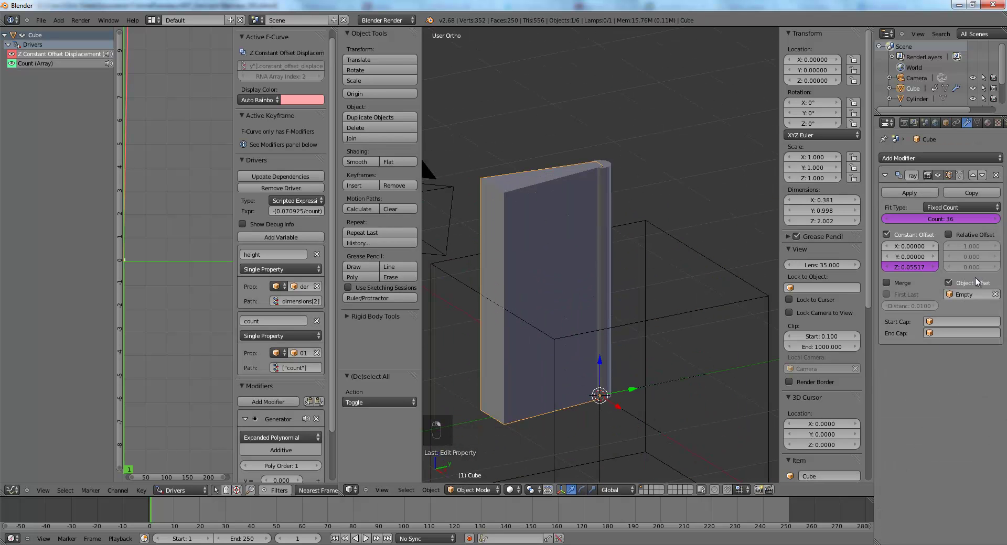
{"action": "right_click", "coordinate": [644, 417]}
{"action": "key", "text": "r"}
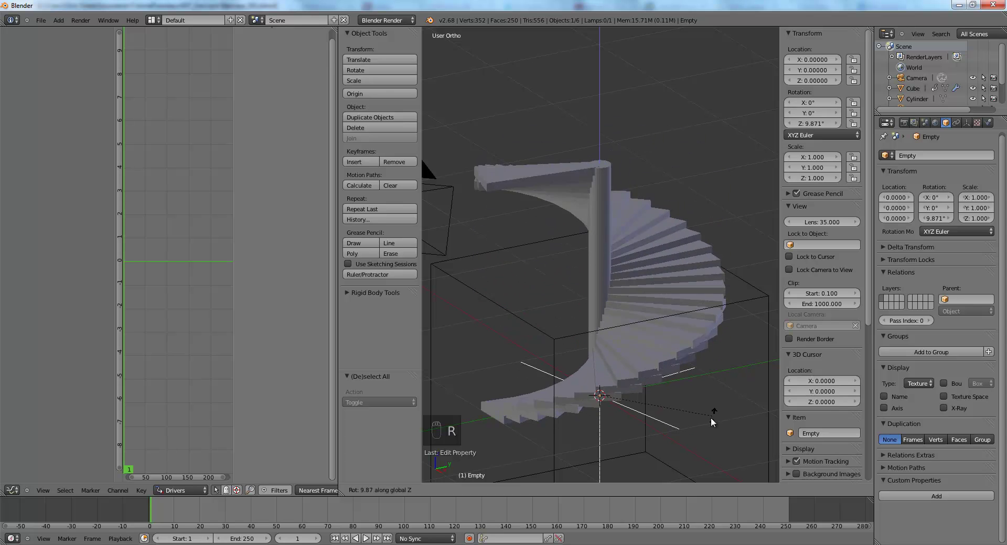
{"action": "key", "text": "Escape"}
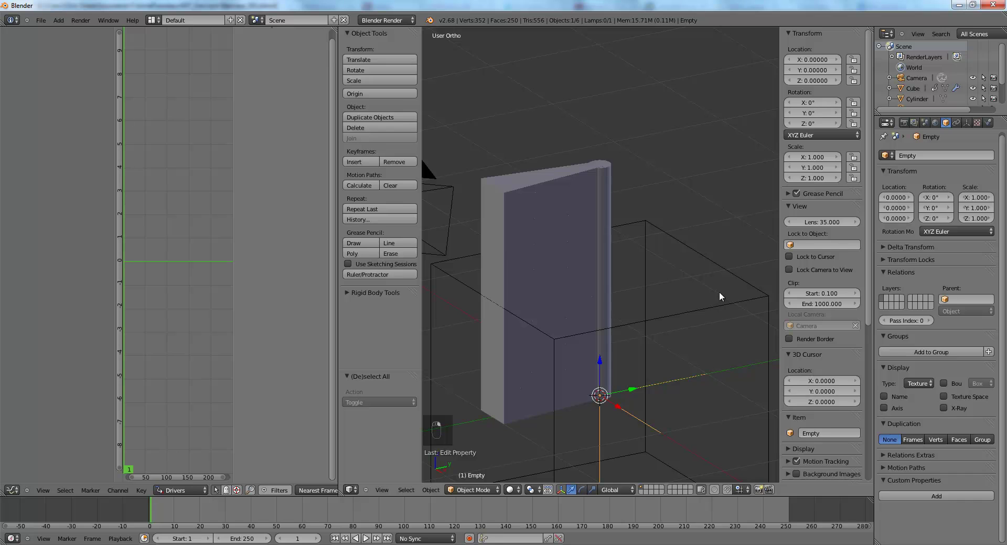
{"action": "key", "text": "ctrl+z"}
- Add a new custom property to the cube empty and name it rotations
{"action": "scroll", "coordinate": [714, 308], "scroll_direction": "down", "scroll_amount": 3}
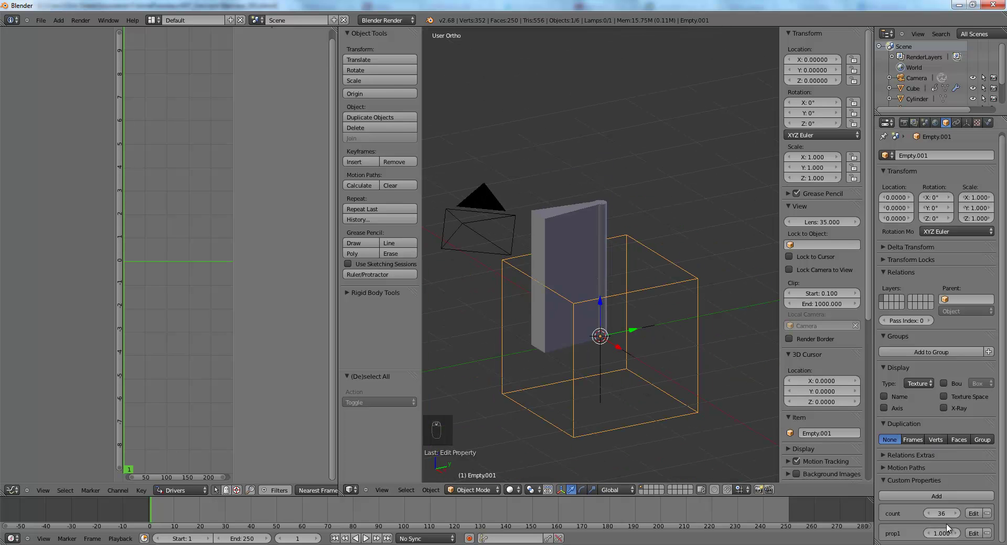
{"action": "left_click", "coordinate": [938, 498]}
{"action": "scroll", "coordinate": [944, 512], "scroll_direction": "down", "scroll_amount": 1}
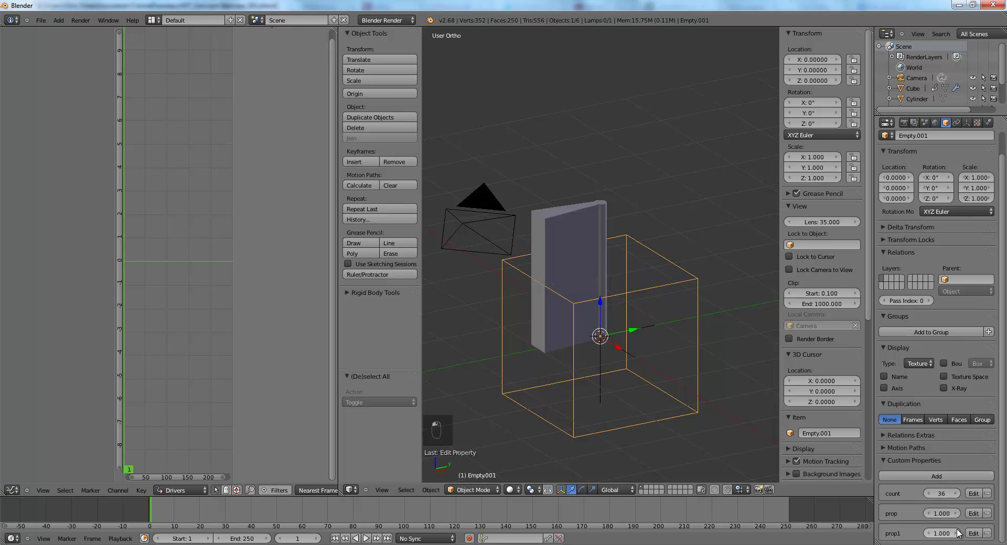
{"action": "left_click", "coordinate": [974, 514]}
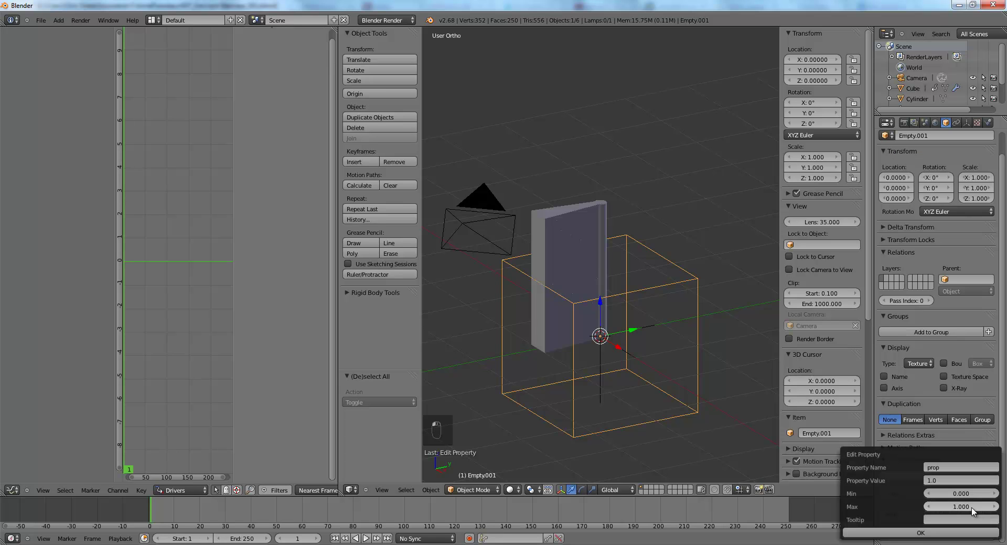
{"action": "left_click", "coordinate": [939, 467]}
{"action": "type", "text": "rotations"}
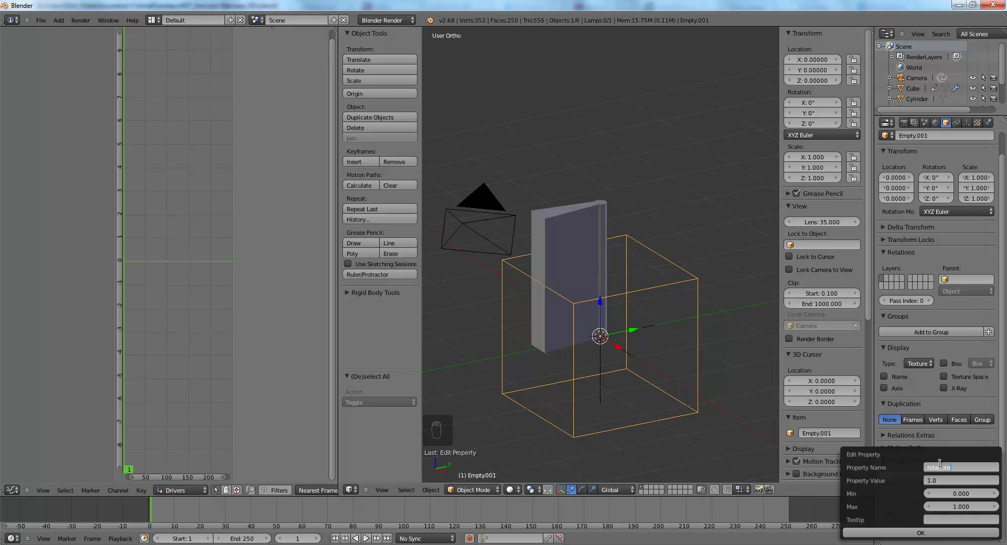
{"action": "left_click", "coordinate": [903, 530]}
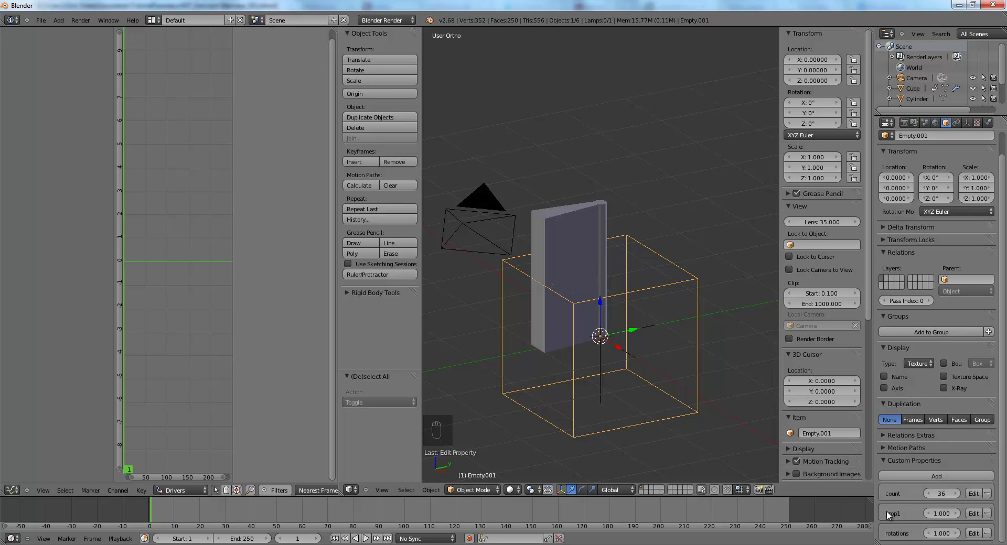
- Rename the cube empty's prop1 property to height and give it a minimum of 1 and a maximum of 20
{"action": "left_click", "coordinate": [973, 514]}
{"action": "left_click", "coordinate": [947, 467]}
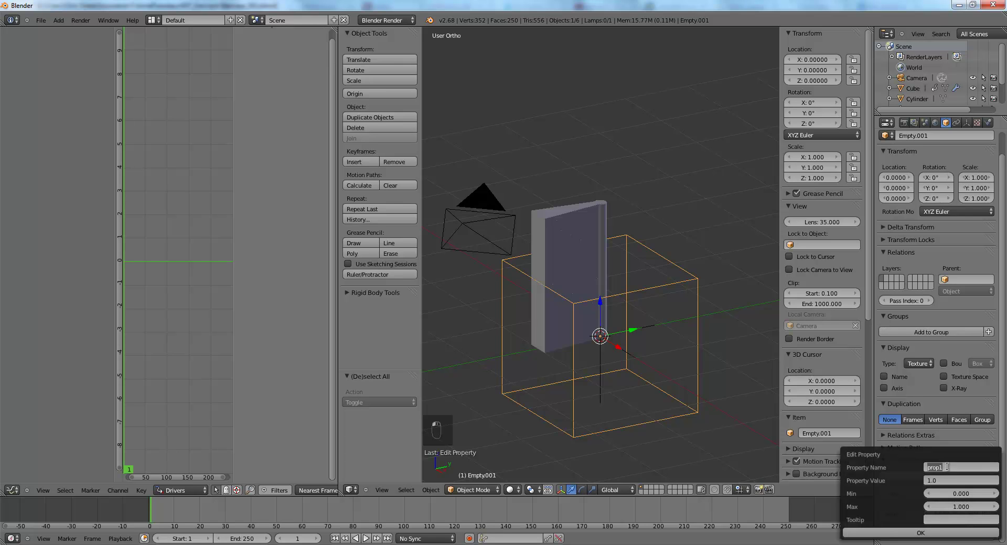
{"action": "type", "text": "height"}
{"action": "key", "text": "Return"}
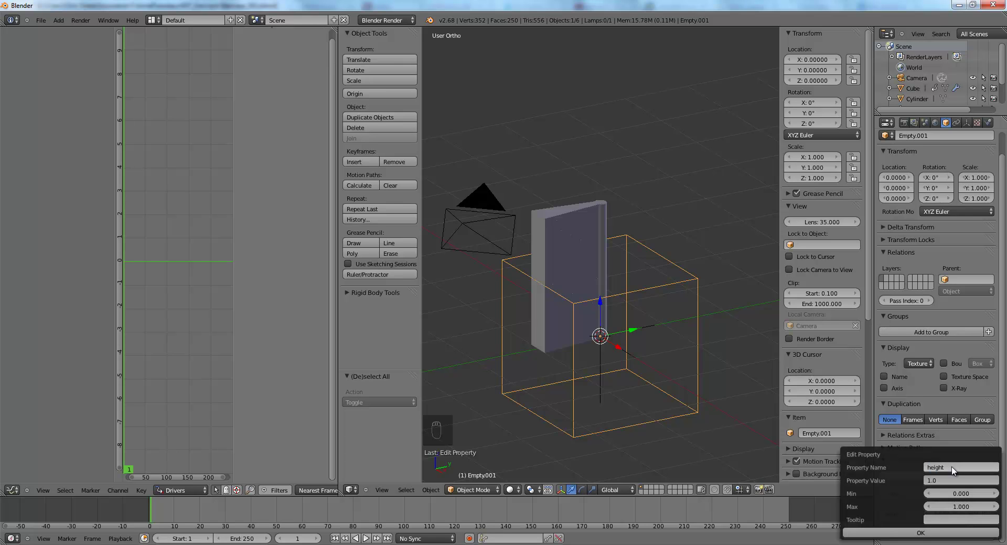
{"action": "left_click", "coordinate": [957, 504]}
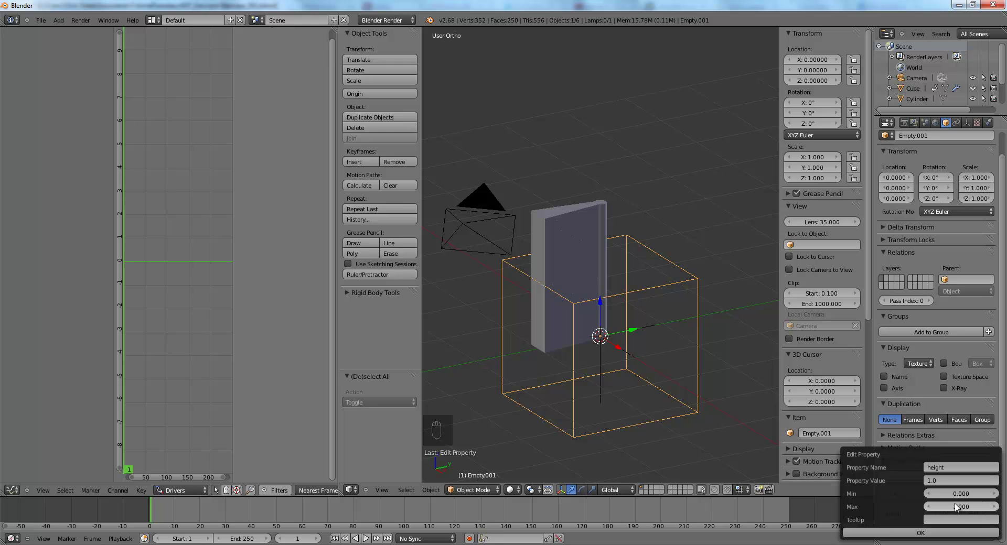
{"action": "type", "text": "20"}
{"action": "key", "text": "Return"}
{"action": "left_click", "coordinate": [958, 494]}
{"action": "type", "text": "1"}
{"action": "key", "text": "Return"}
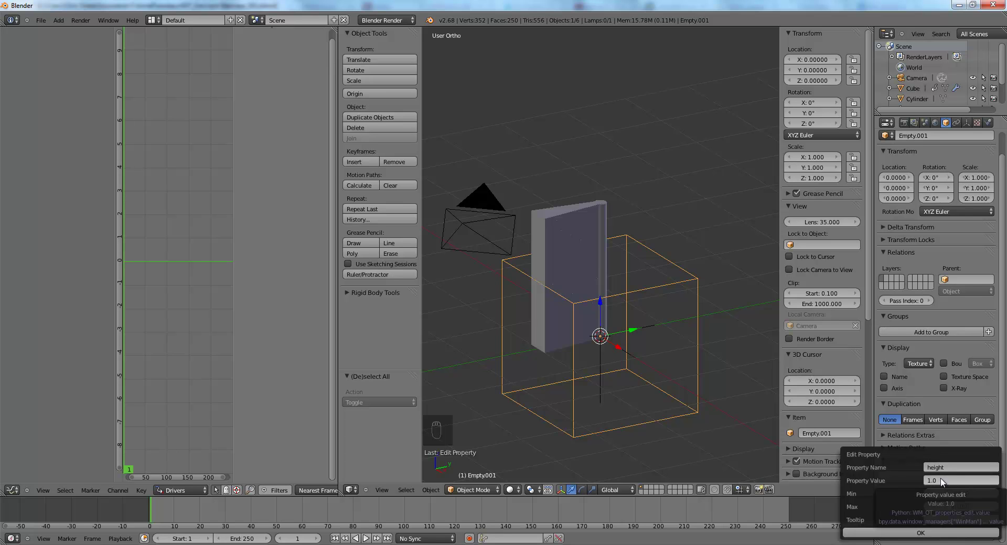
{"action": "left_click", "coordinate": [919, 532]}
- Set the maximum of the cube empty's rotations property to 16
{"action": "left_click", "coordinate": [973, 533]}
{"action": "left_click", "coordinate": [958, 507]}
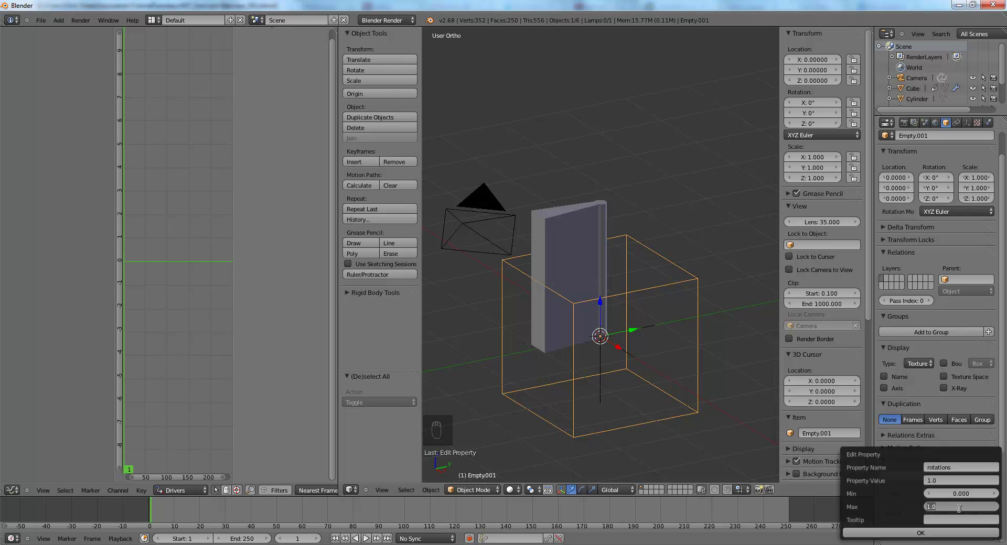
{"action": "type", "text": "16"}
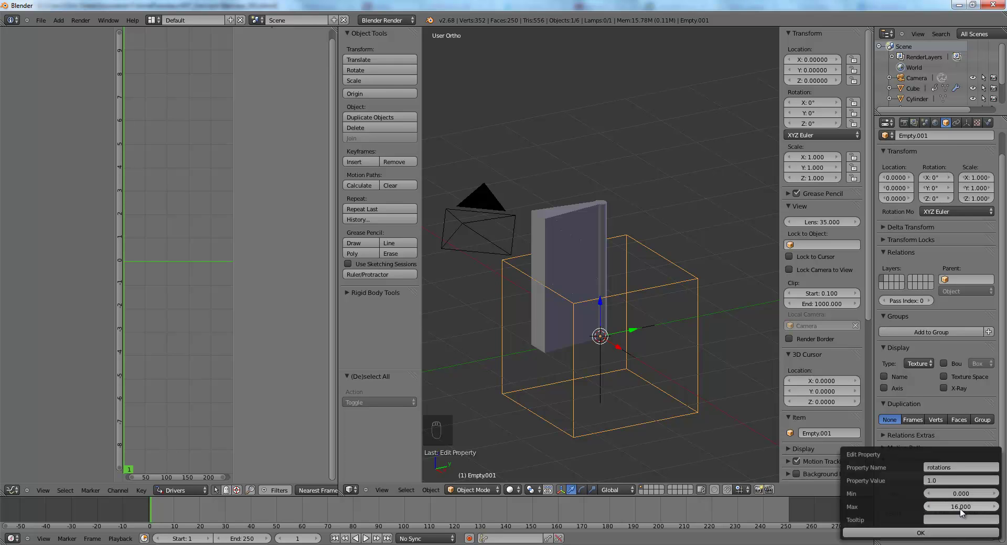
{"action": "key", "text": "Return"}
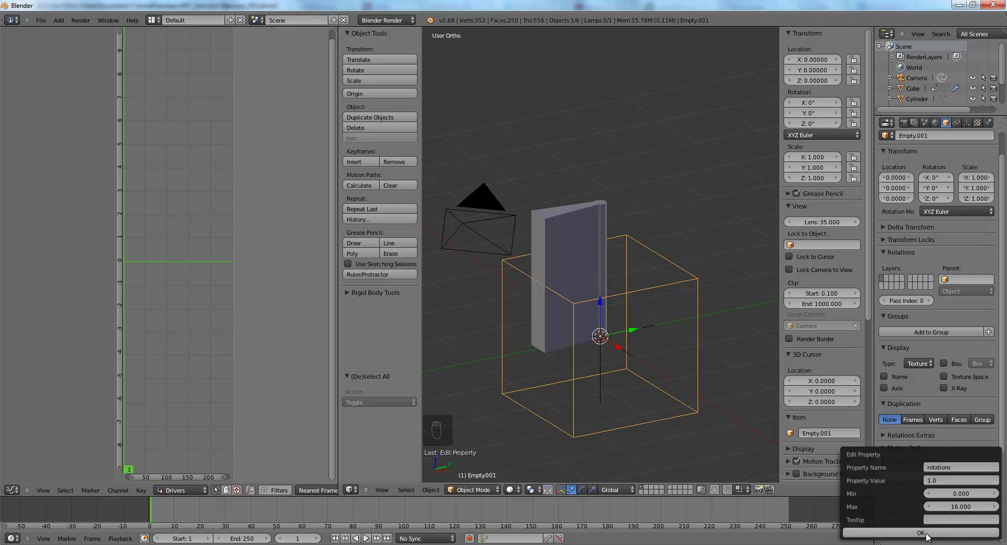
{"action": "left_click", "coordinate": [891, 533]}
- Select the array's offset empty at the base of the post
{"action": "middle_click_drag", "start_coordinate": [579, 307], "coordinate": [699, 347]}
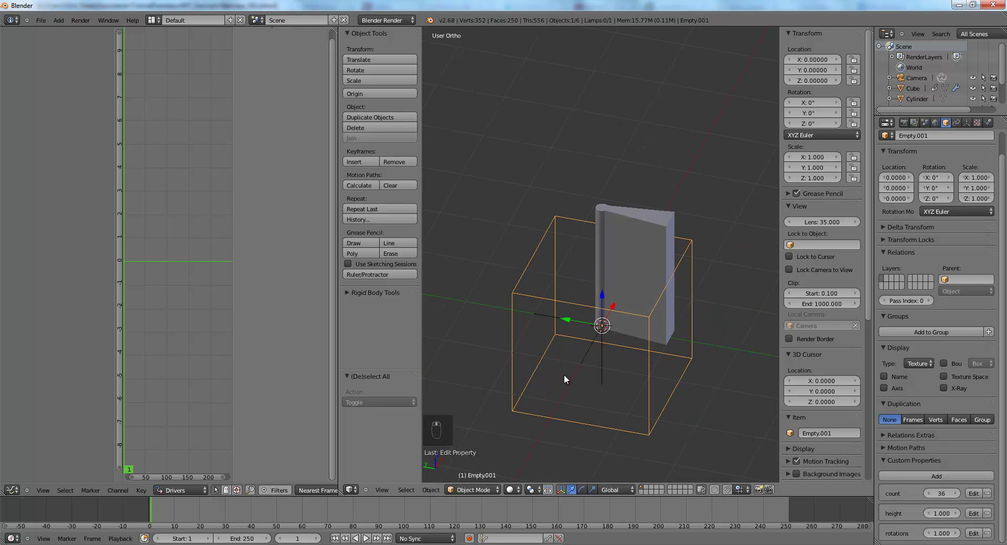
{"action": "middle_click_drag", "start_coordinate": [599, 341], "coordinate": [561, 304]}
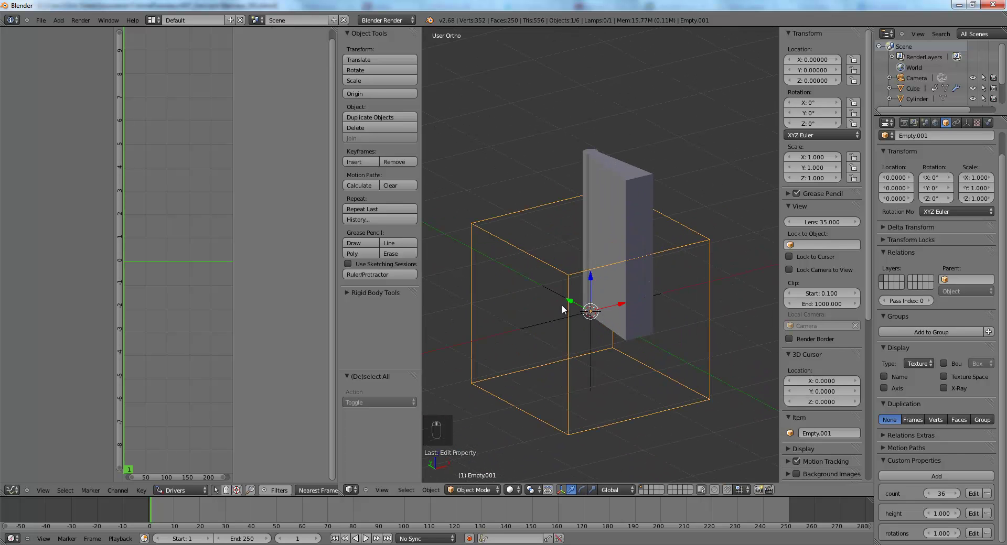
{"action": "middle_click_drag", "start_coordinate": [537, 248], "coordinate": [544, 285]}
{"action": "right_click", "coordinate": [544, 285]}
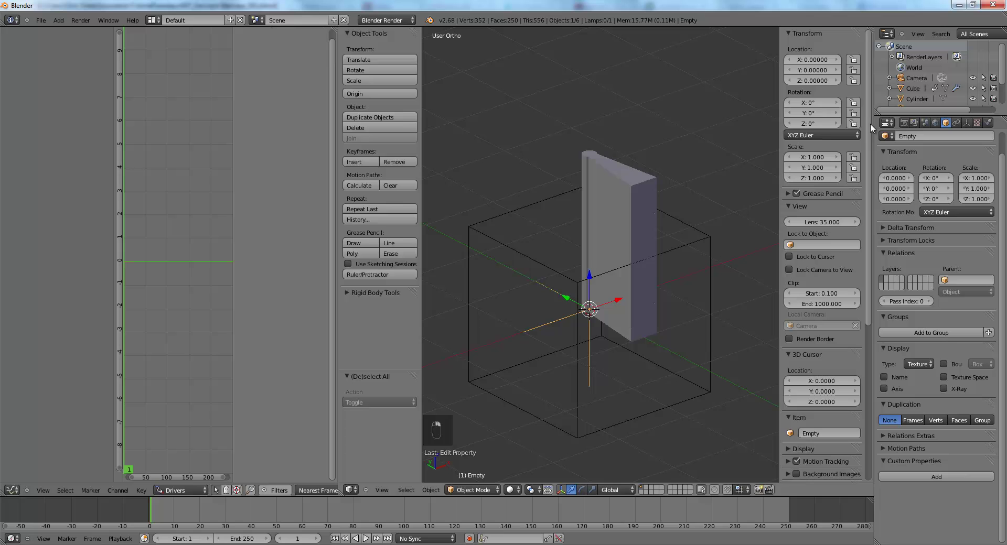
- Try rotating the offset empty by about 26° around Z to preview the spiral
{"action": "right_click", "coordinate": [808, 121]}
{"action": "key", "text": "r"}
{"action": "key", "text": "z"}
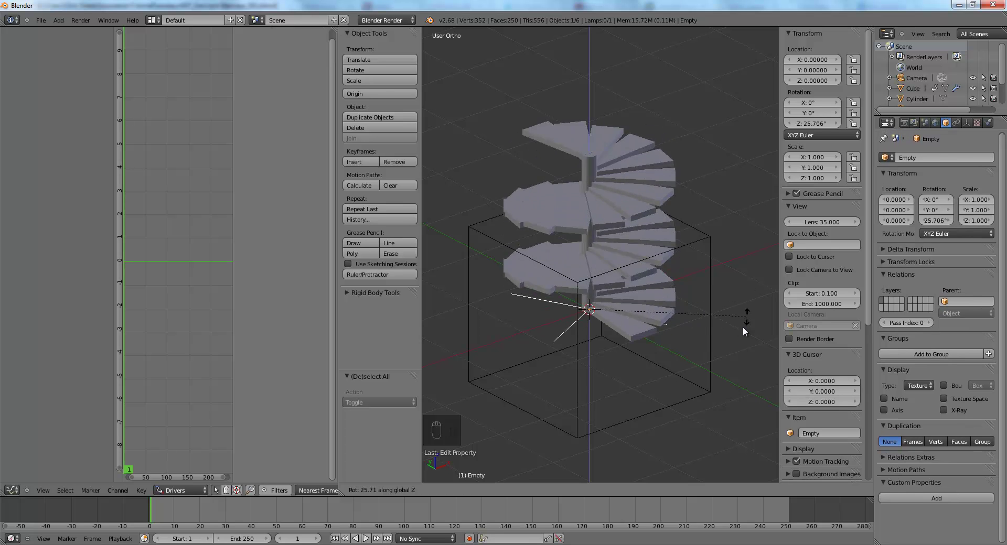
{"action": "right_click", "coordinate": [726, 347]}
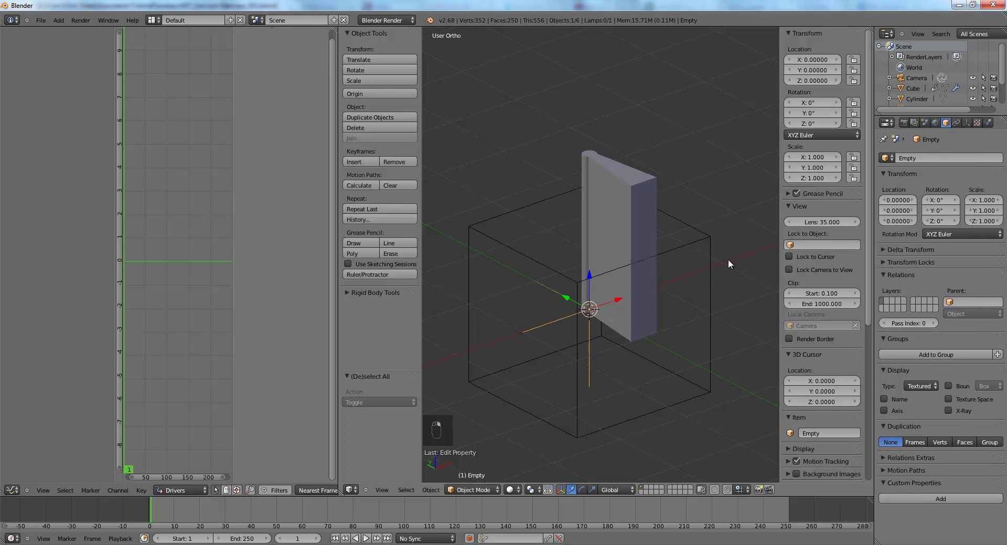
- Add a driver to the offset empty's Z rotation and set its scripted expression to rotations
{"action": "right_click", "coordinate": [811, 124]}
{"action": "left_click", "coordinate": [804, 123]}
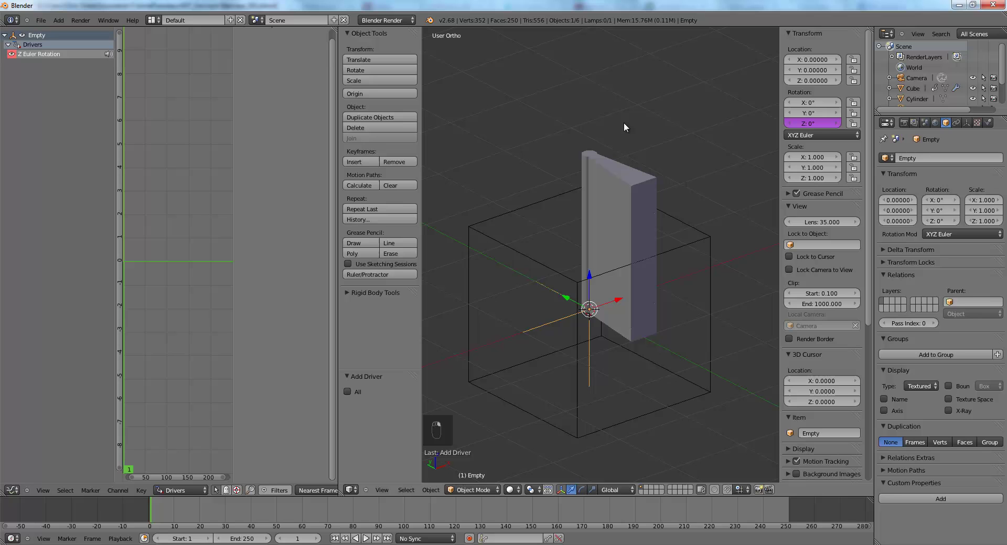
{"action": "left_click", "coordinate": [48, 54]}
{"action": "left_click", "coordinate": [292, 211]}
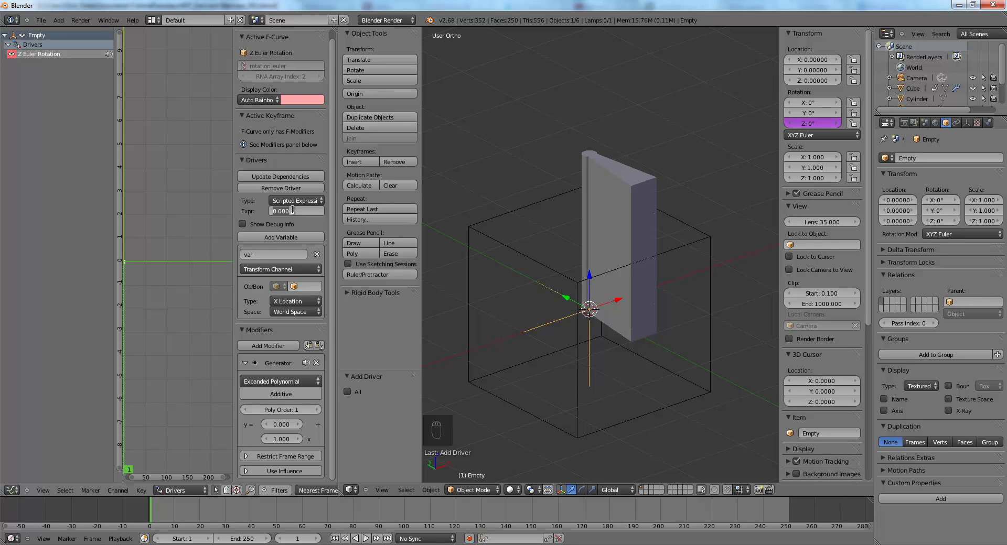
{"action": "type", "text": "rotations"}
{"action": "key", "text": "Return"}
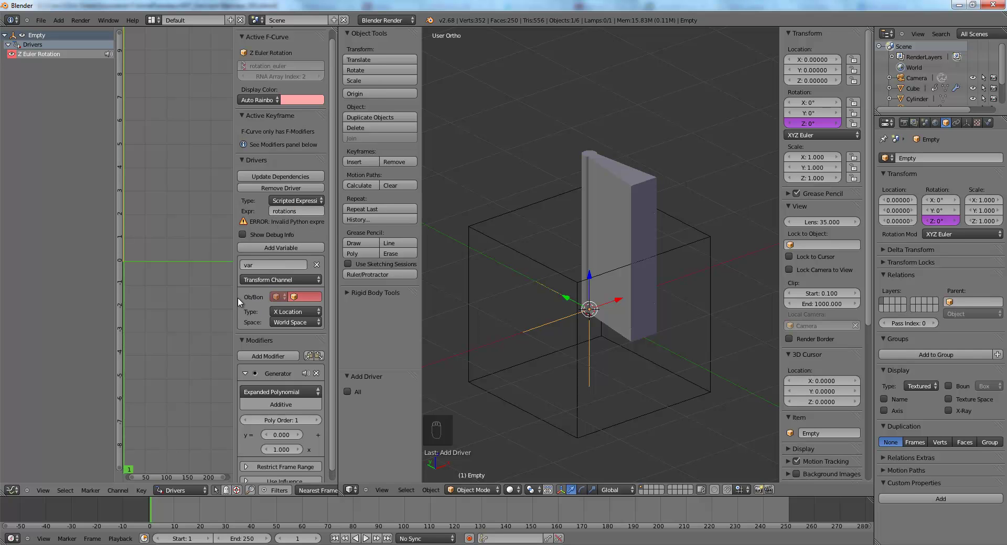
- Check the cube empty's custom properties, and extend the offset empty's Z rotation driver expression to rotations*360
{"action": "right_click", "coordinate": [586, 407]}
{"action": "scroll", "coordinate": [918, 461], "scroll_direction": "down", "scroll_amount": 1}
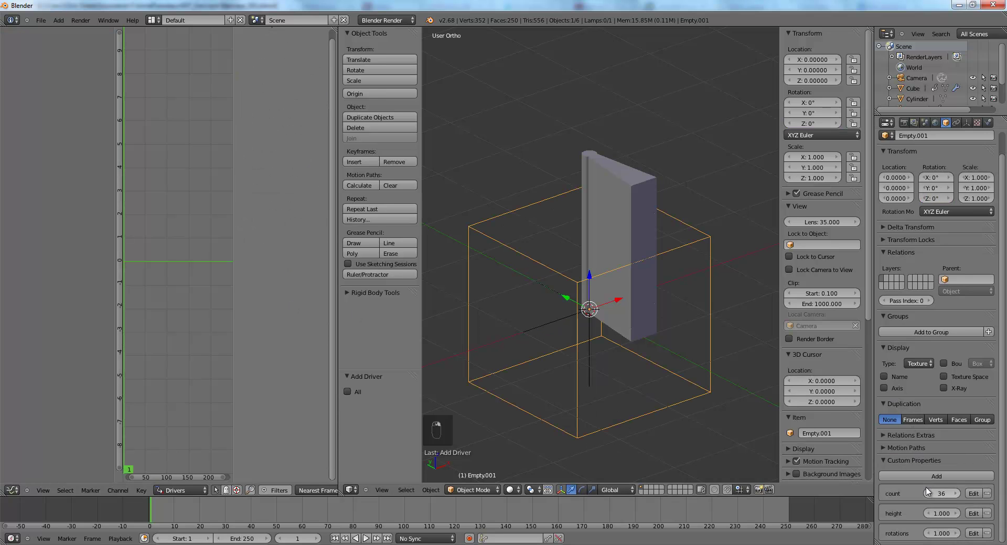
{"action": "right_click", "coordinate": [575, 325]}
{"action": "left_click", "coordinate": [310, 212]}
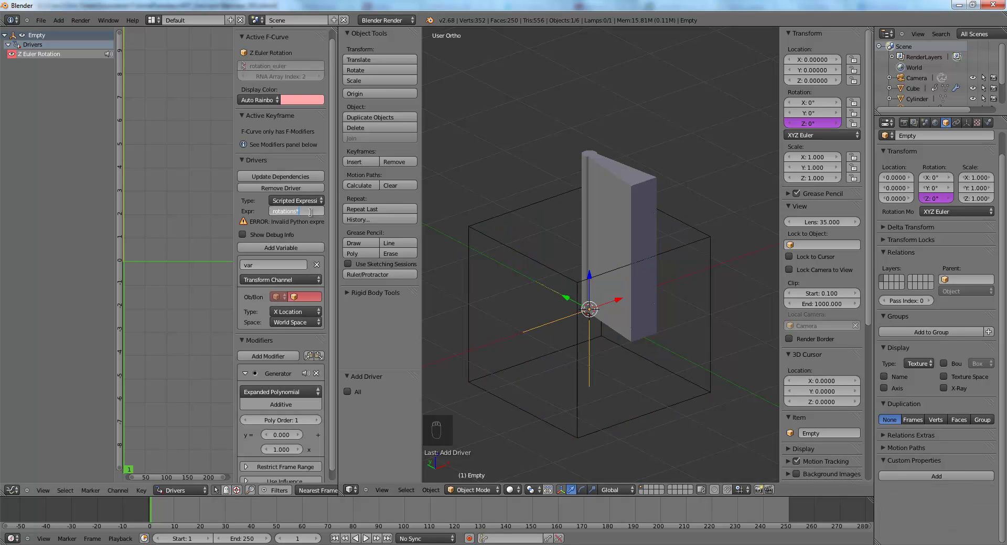
{"action": "key", "text": "Return"}
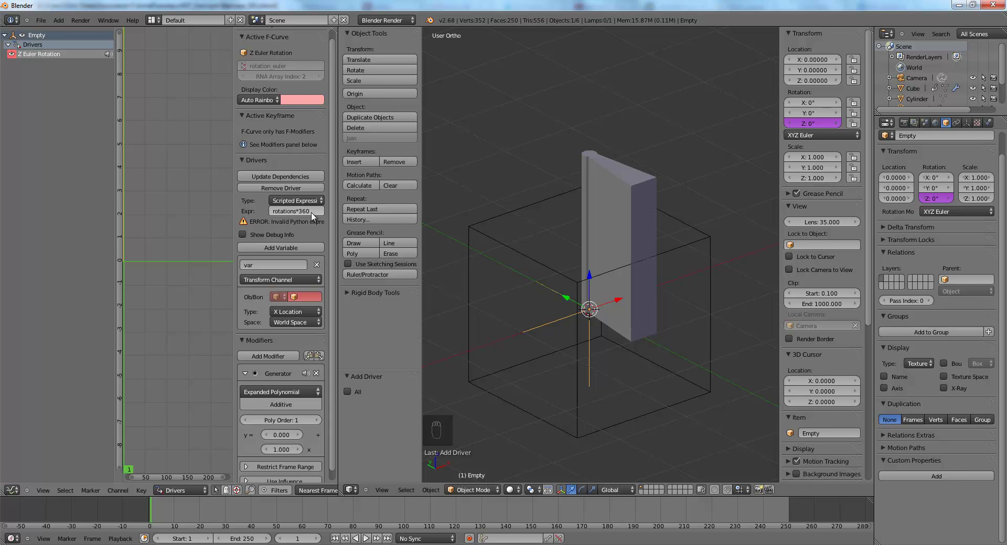
- Rename the Z rotation driver's variable to rotations and target it at Empty.001
{"action": "left_click", "coordinate": [282, 264]}
{"action": "type", "text": "rotations"}
{"action": "key", "text": "Return"}
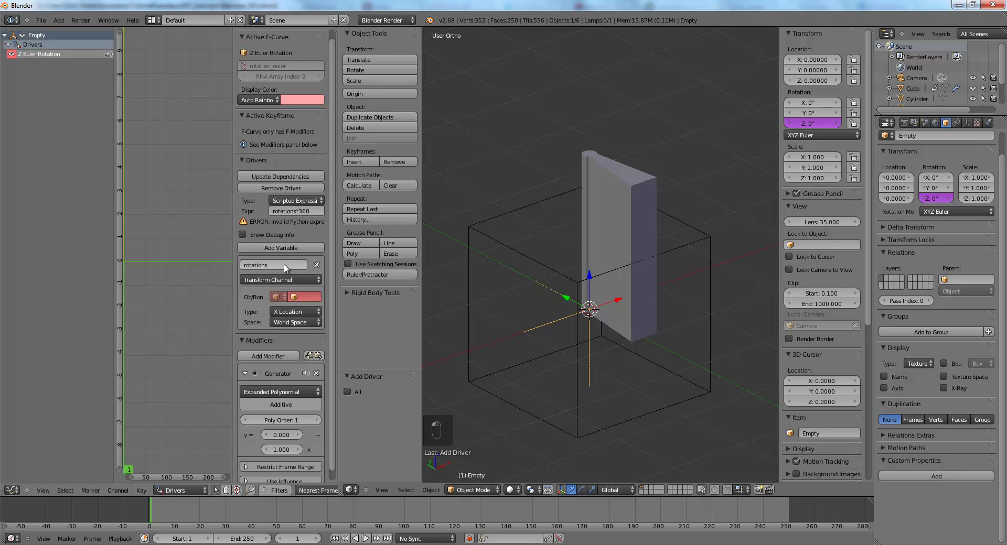
{"action": "left_click", "coordinate": [307, 297]}
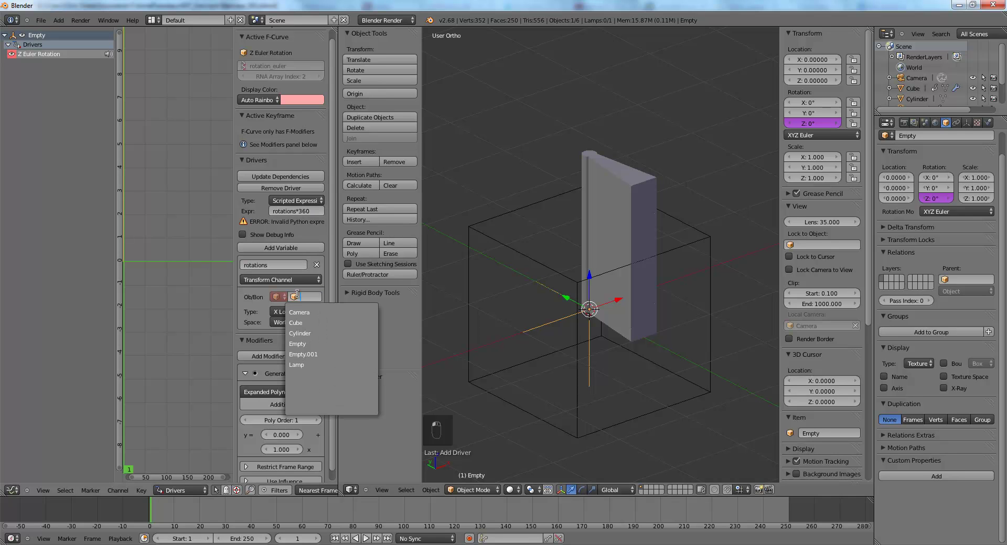
{"action": "left_click", "coordinate": [315, 355]}
- Make the rotations variable a Single Property with the path ["rotations"], and re-evaluate the driver expression
{"action": "left_click", "coordinate": [261, 278]}
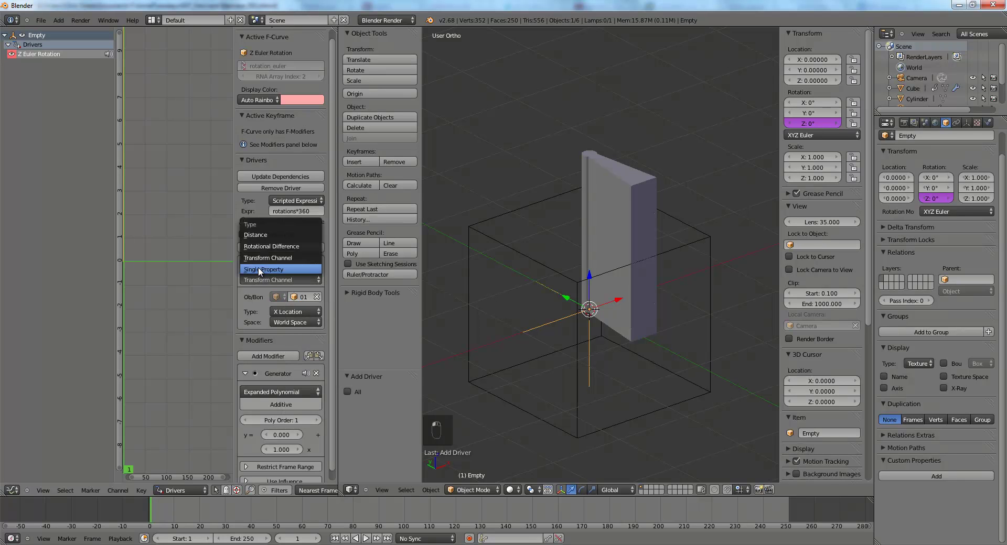
{"action": "left_click", "coordinate": [258, 267]}
{"action": "left_click", "coordinate": [290, 311]}
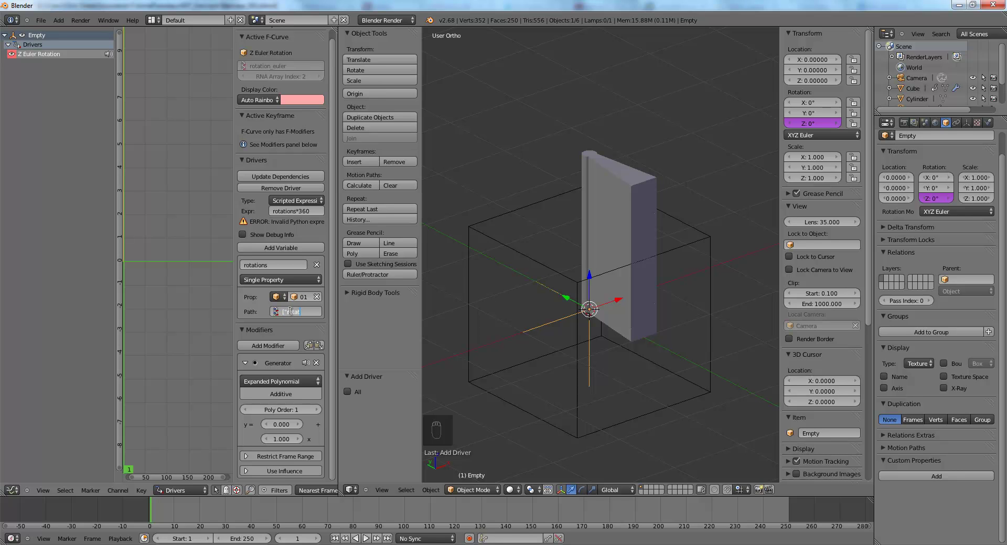
{"action": "key", "text": "Return"}
{"action": "left_click", "coordinate": [285, 211]}
{"action": "key", "text": "Return"}
- Test the rotation driver by varying the cube empty's rotations property around 1
{"action": "right_click", "coordinate": [559, 351]}
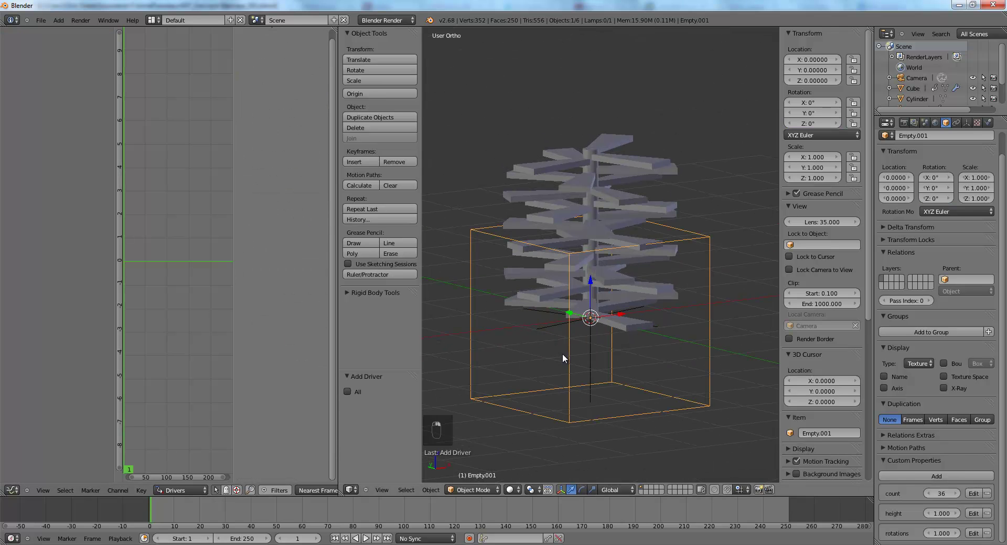
{"action": "left_click_drag", "start_coordinate": [940, 534], "coordinate": [926, 535]}
{"action": "left_click", "coordinate": [942, 533]}
{"action": "type", "text": "1"}
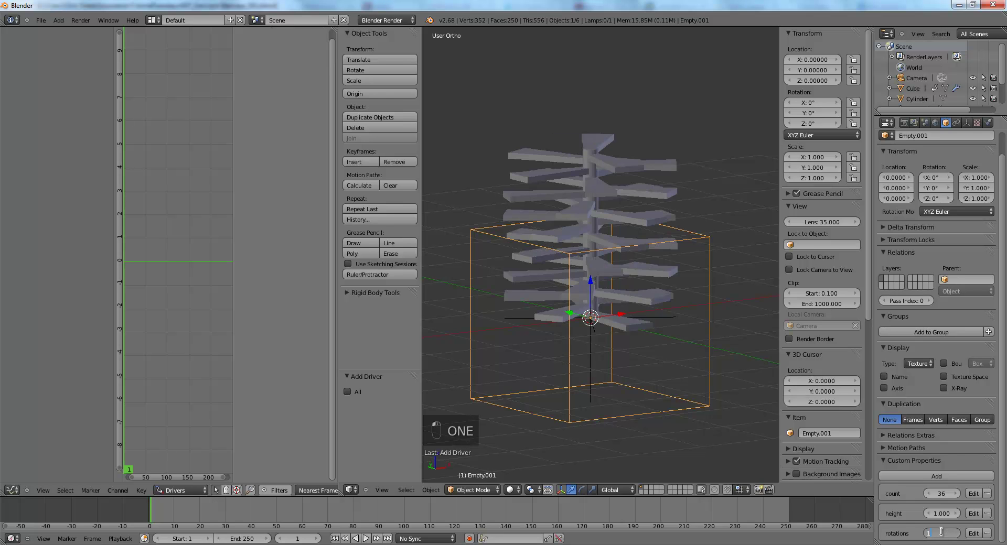
{"action": "key", "text": "Return"}
{"action": "left_click_drag", "start_coordinate": [942, 534], "coordinate": [986, 536]}
- Reselect the offset empty, switch to Chrome, search Google for "360 degrees to radians" and copy the converted number
{"action": "right_click", "coordinate": [595, 341]}
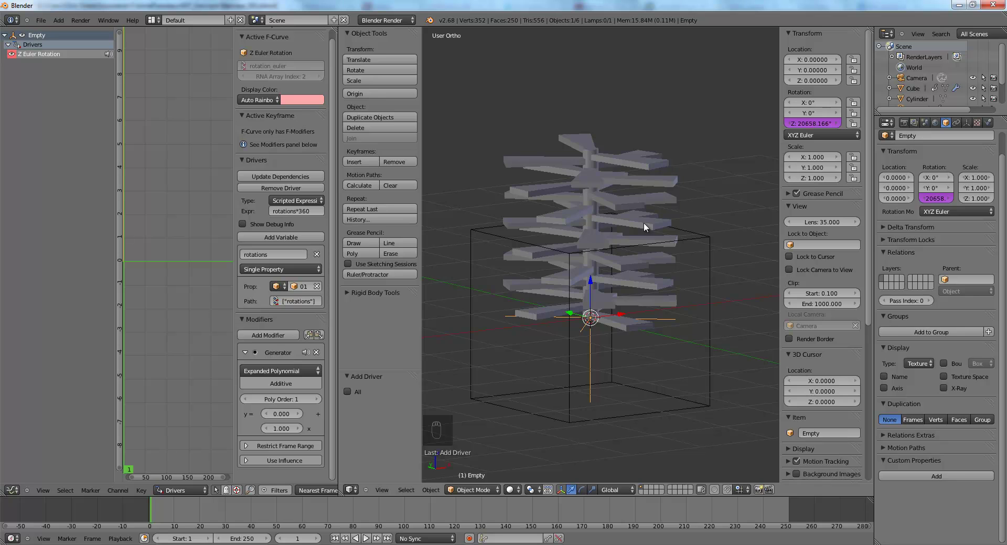
{"action": "middle_click_drag", "start_coordinate": [594, 239], "coordinate": [586, 259]}
{"action": "key", "text": "alt+Tab"}
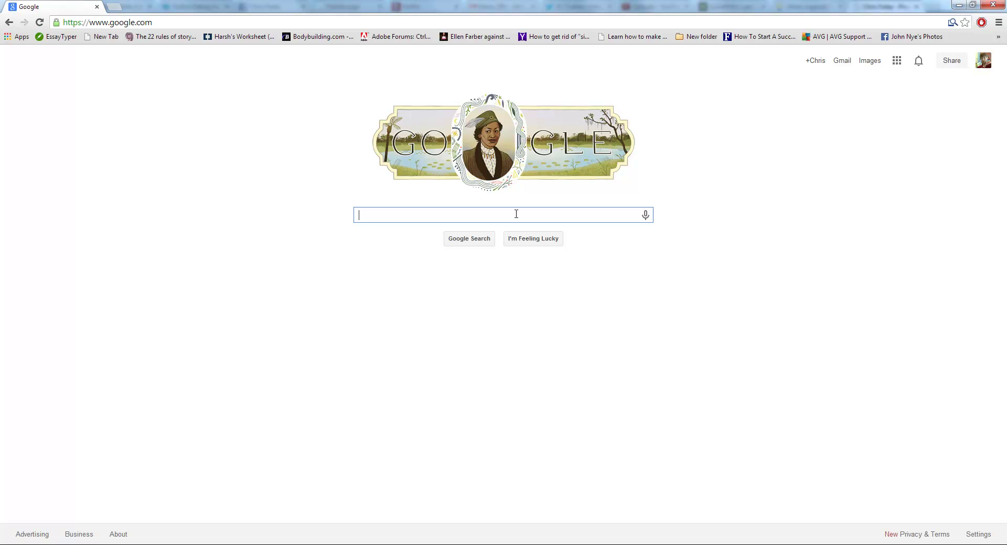
{"action": "type", "text": "360 degrees to radians"}
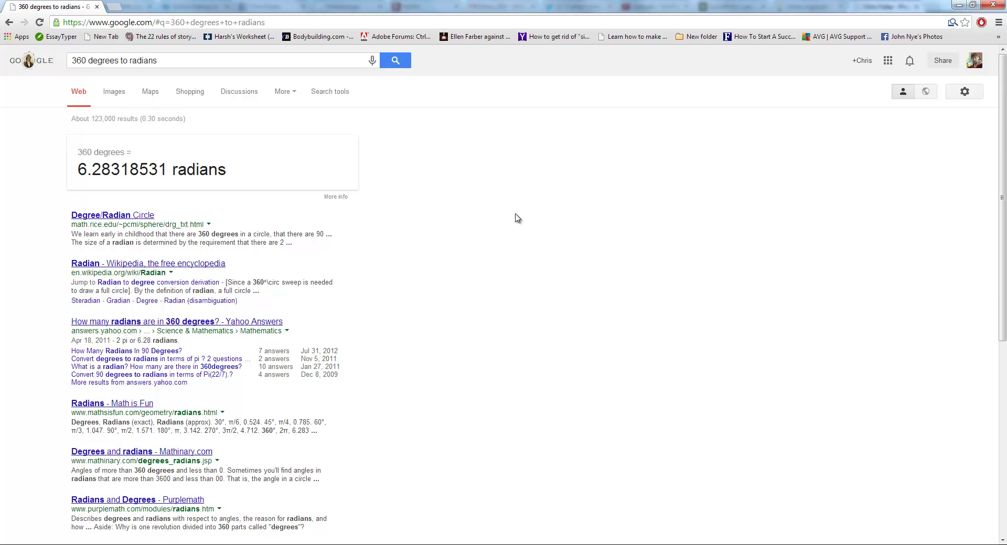
{"action": "left_click_drag", "start_coordinate": [79, 164], "coordinate": [167, 173]}
{"action": "key", "text": "ctrl+c"}
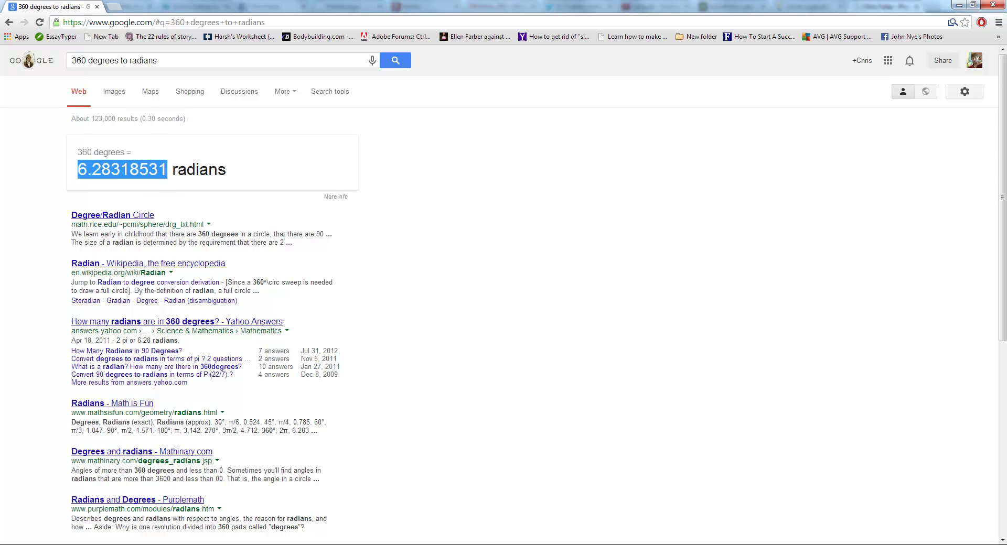
- Switch back to Blender and replace 360 with 6.28318531 in the offset empty's Z rotation driver expression
{"action": "left_click", "coordinate": [306, 544]}
{"action": "left_click", "coordinate": [439, 495]}
{"action": "left_click", "coordinate": [317, 210]}
{"action": "key", "text": "BackSpace"}
{"action": "key", "text": "BackSpace"}
{"action": "key", "text": "ctrl+v"}
{"action": "key", "text": "Return"}
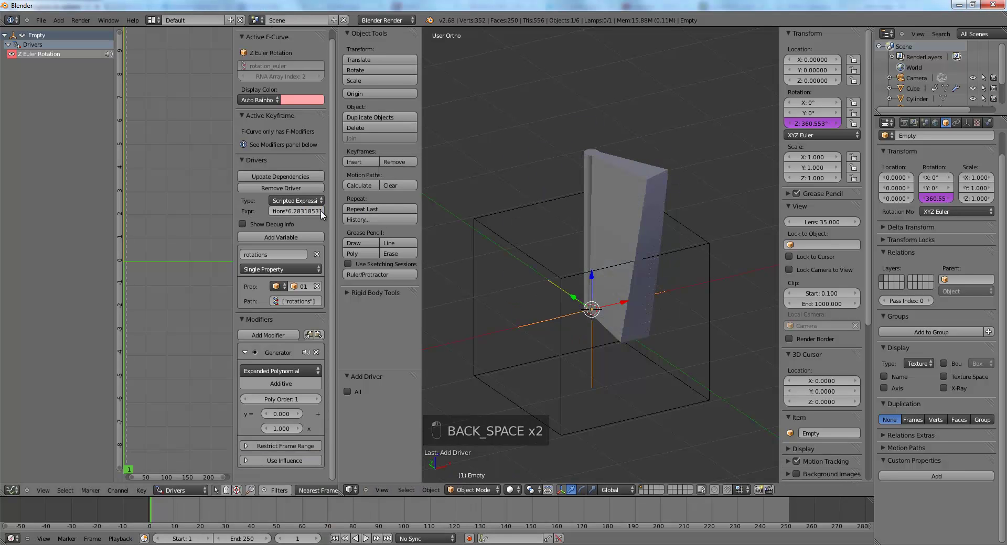
- Select the cube empty and set its rotations property to 1
{"action": "middle_click_drag", "start_coordinate": [693, 297], "coordinate": [604, 373]}
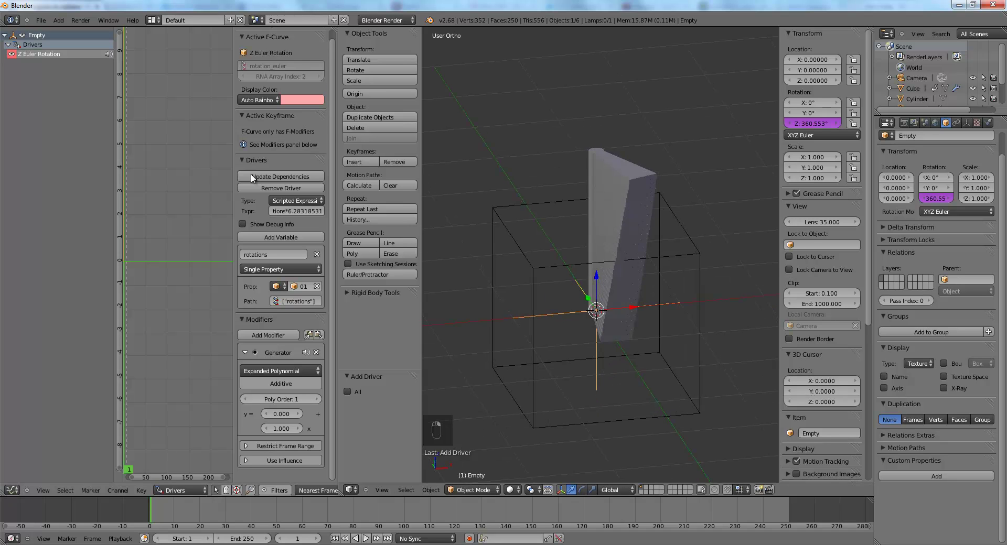
{"action": "middle_click_drag", "start_coordinate": [696, 305], "coordinate": [572, 313]}
{"action": "right_click", "coordinate": [571, 314]}
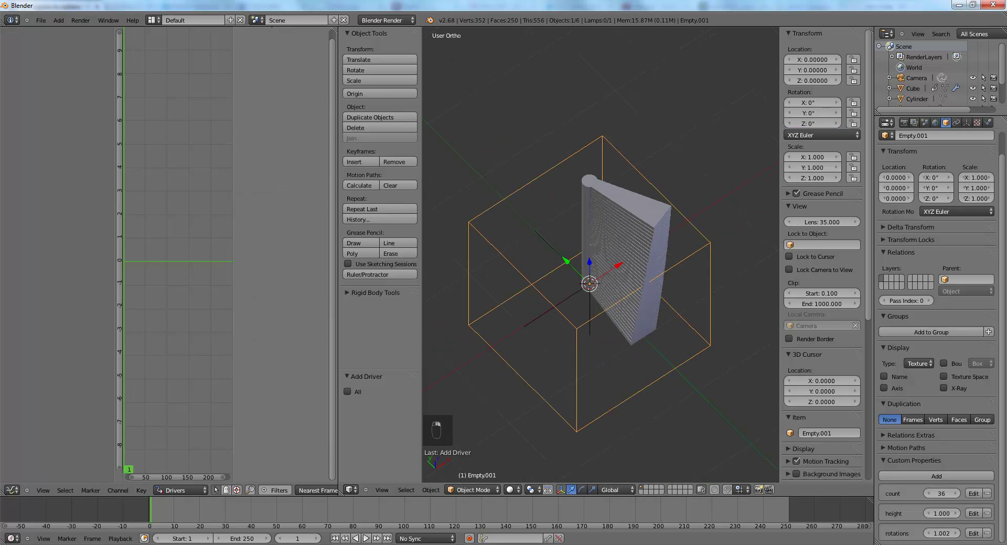
{"action": "right_click", "coordinate": [572, 301]}
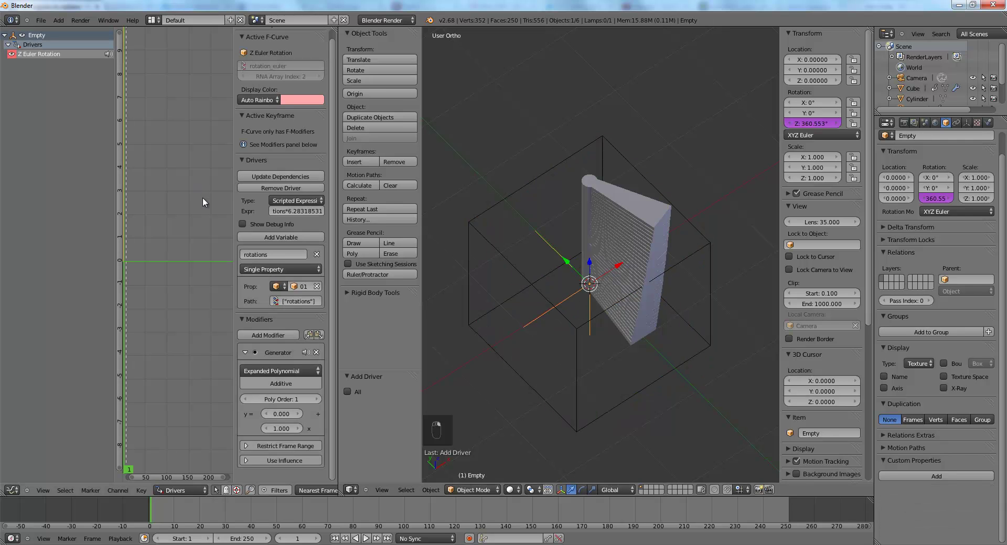
{"action": "right_click", "coordinate": [569, 325]}
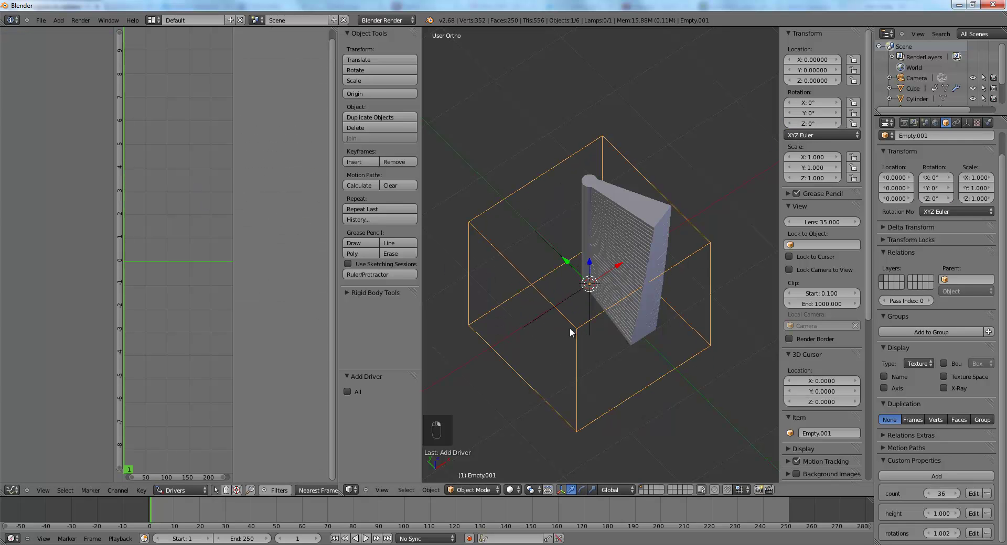
{"action": "left_click", "coordinate": [937, 533]}
{"action": "type", "text": "1"}
{"action": "key", "text": "Return"}
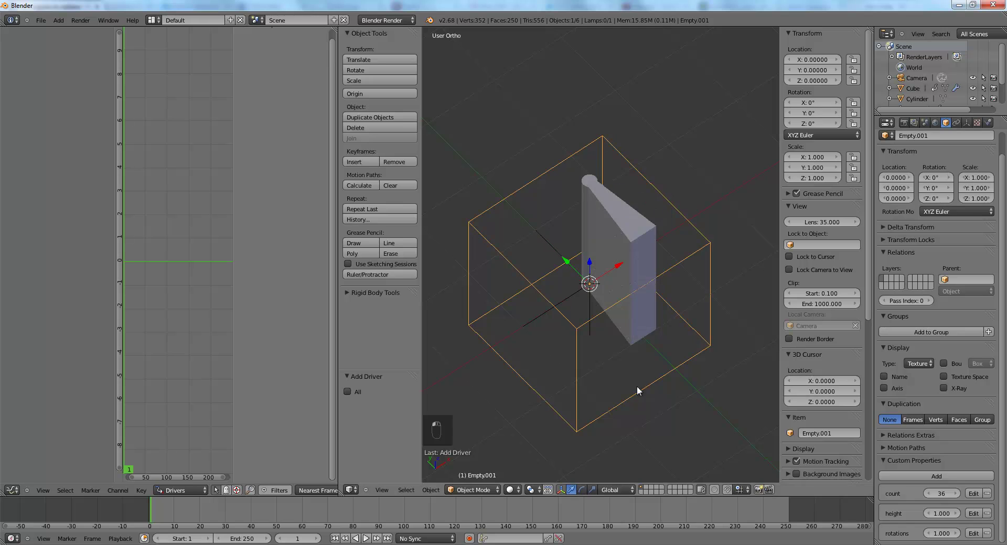
- Select the offset empty and change its Z rotation driver expression to (rotations*6.28318531)/count
{"action": "middle_click_drag", "start_coordinate": [636, 386], "coordinate": [558, 329]}
{"action": "middle_click_drag", "start_coordinate": [584, 221], "coordinate": [602, 307]}
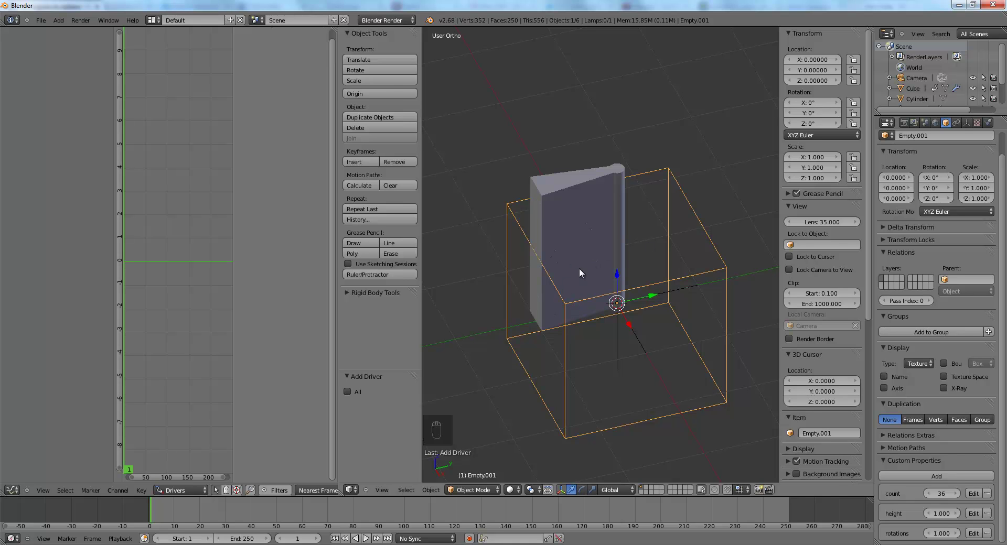
{"action": "right_click", "coordinate": [554, 223]}
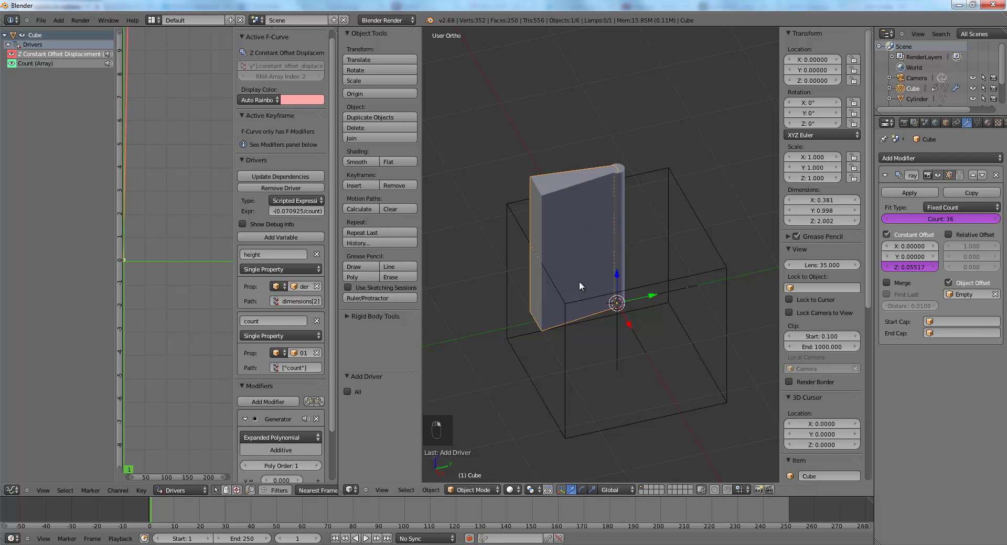
{"action": "right_click", "coordinate": [631, 331]}
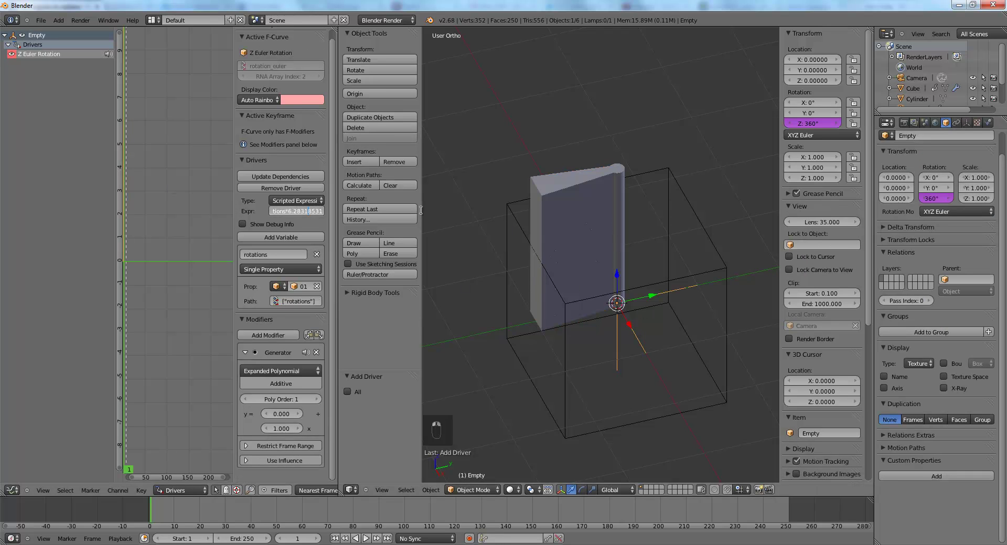
{"action": "key", "text": "Right"}
{"action": "key", "text": "Right"}
{"action": "key", "text": "Right"}
{"action": "key", "text": "Right"}
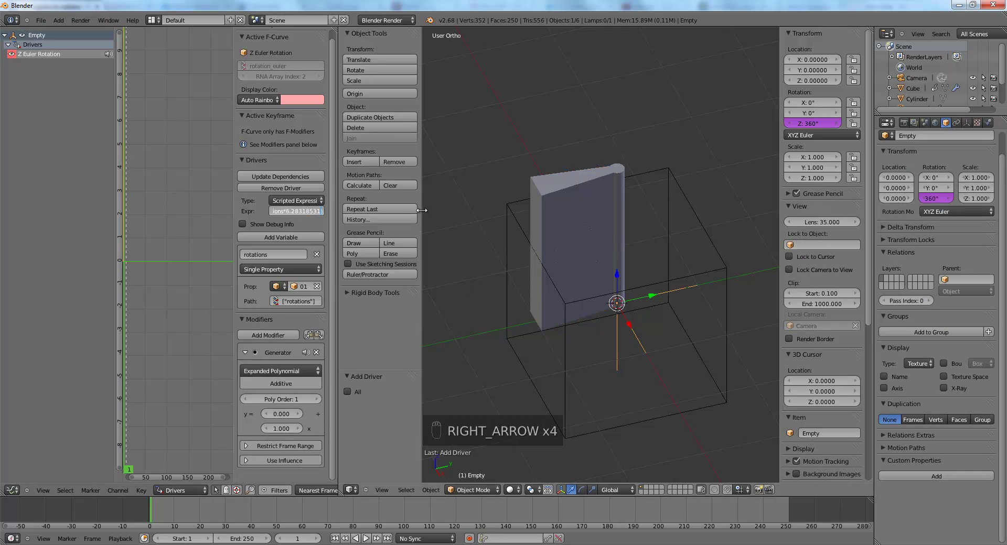
{"action": "key", "text": "Home"}
{"action": "type", "text": "("}
{"action": "key", "text": "End"}
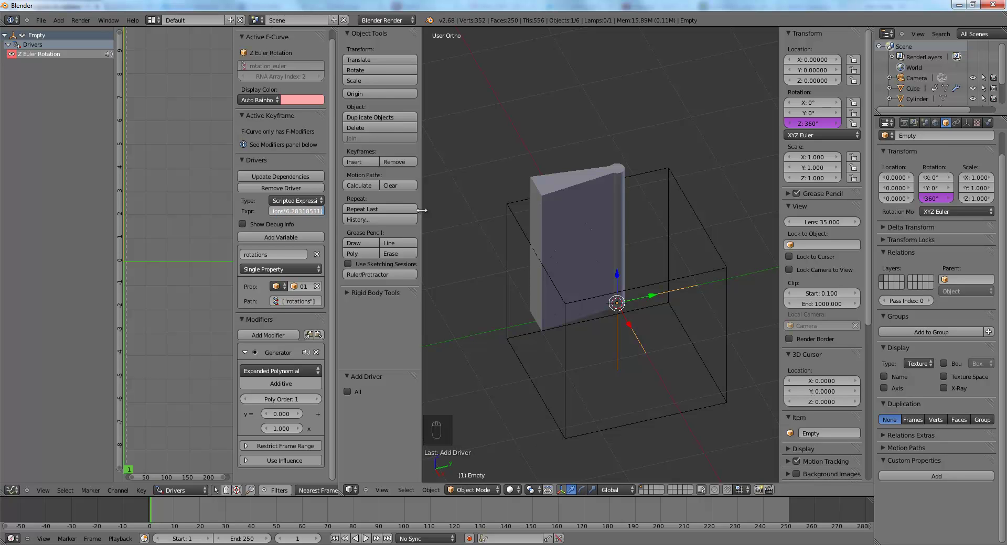
{"action": "type", "text": "/"}
{"action": "type", "text": "count"}
{"action": "key", "text": "Return"}
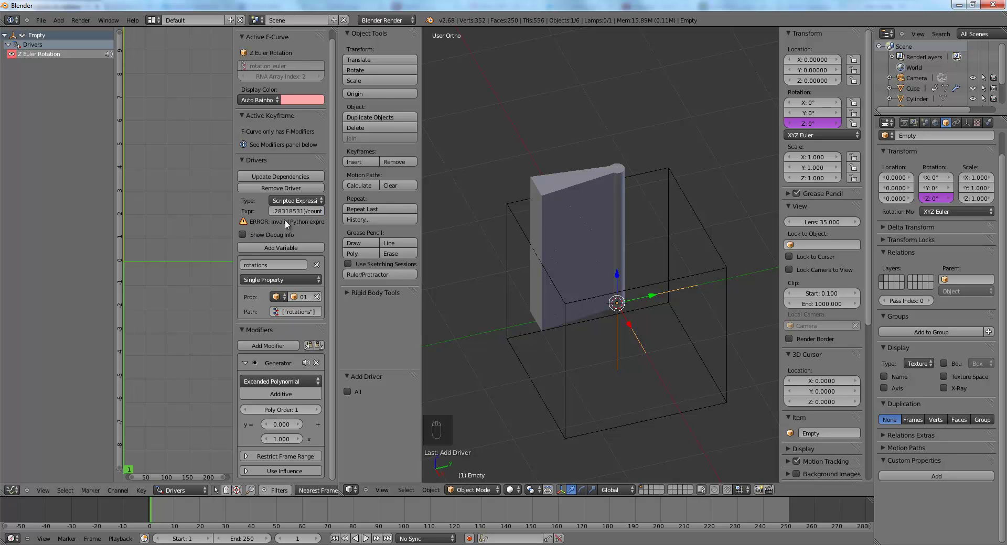
- Add a single-property driver variable named count that reads the ["count"] path of Empty.001
{"action": "left_click", "coordinate": [283, 249]}
{"action": "left_click", "coordinate": [255, 332]}
{"action": "type", "text": "count"}
{"action": "key", "text": "Return"}
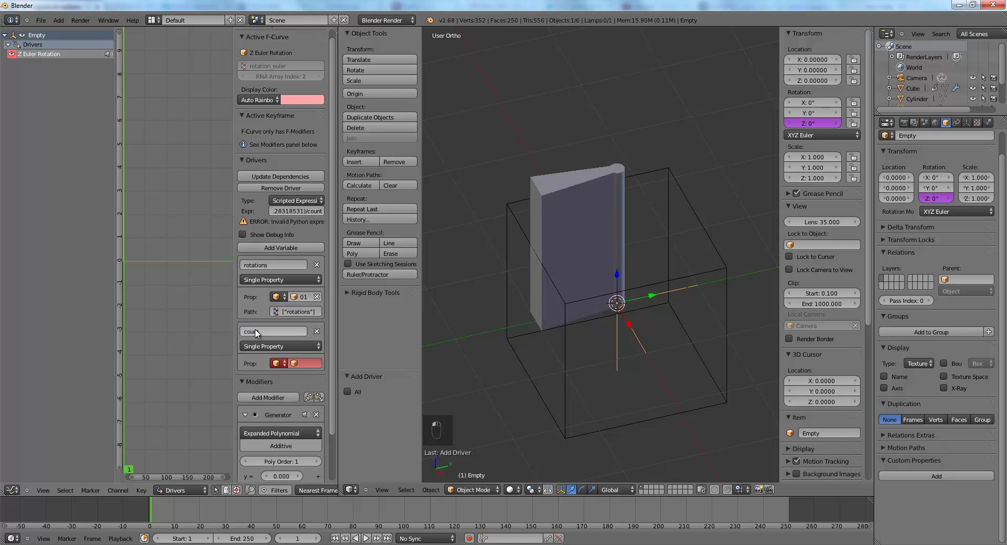
{"action": "left_click", "coordinate": [309, 364]}
{"action": "left_click", "coordinate": [307, 410]}
{"action": "left_click", "coordinate": [293, 378]}
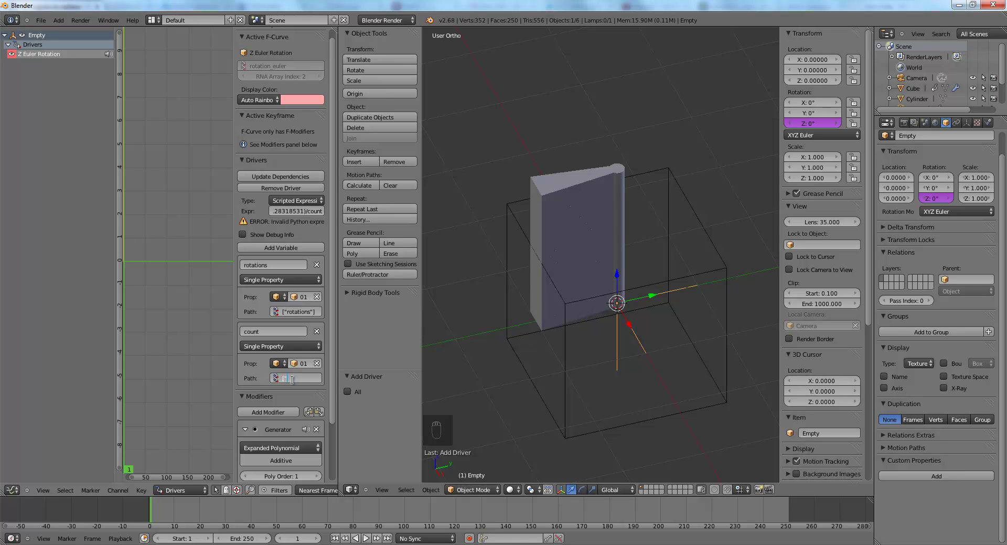
{"action": "key", "text": "Return"}
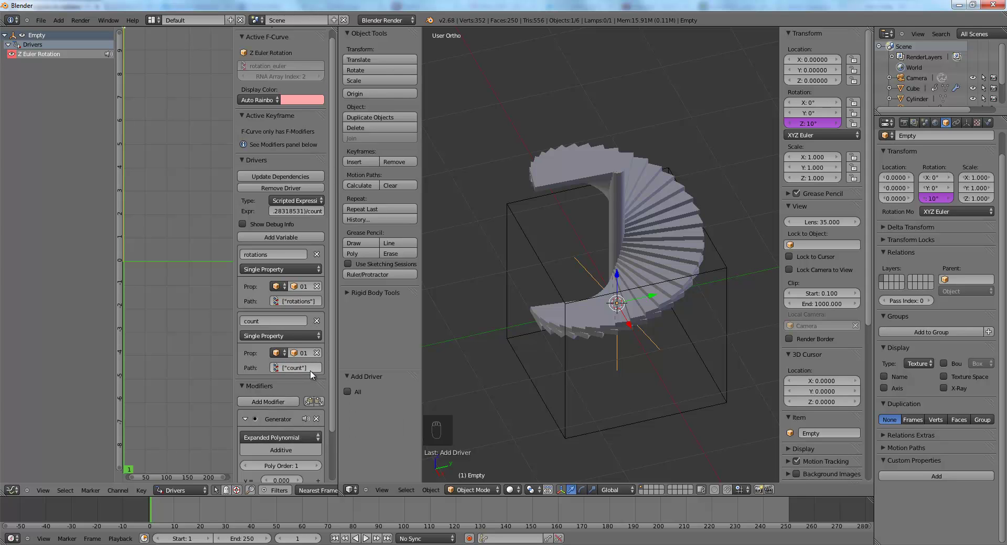
- Select the cube empty and set its rotations property to 3 to test the staircase
{"action": "middle_click_drag", "start_coordinate": [470, 212], "coordinate": [581, 282]}
{"action": "right_click", "coordinate": [529, 257]}
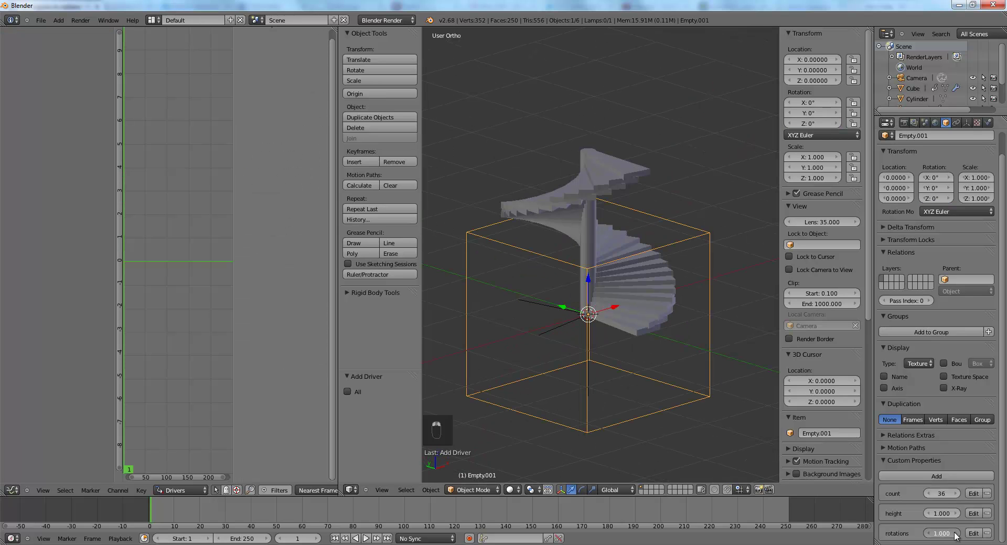
{"action": "left_click_drag", "start_coordinate": [936, 533], "coordinate": [938, 539]}
{"action": "left_click", "coordinate": [938, 535]}
{"action": "type", "text": "3"}
{"action": "key", "text": "Return"}
{"action": "middle_click_drag", "start_coordinate": [535, 315], "coordinate": [524, 334]}
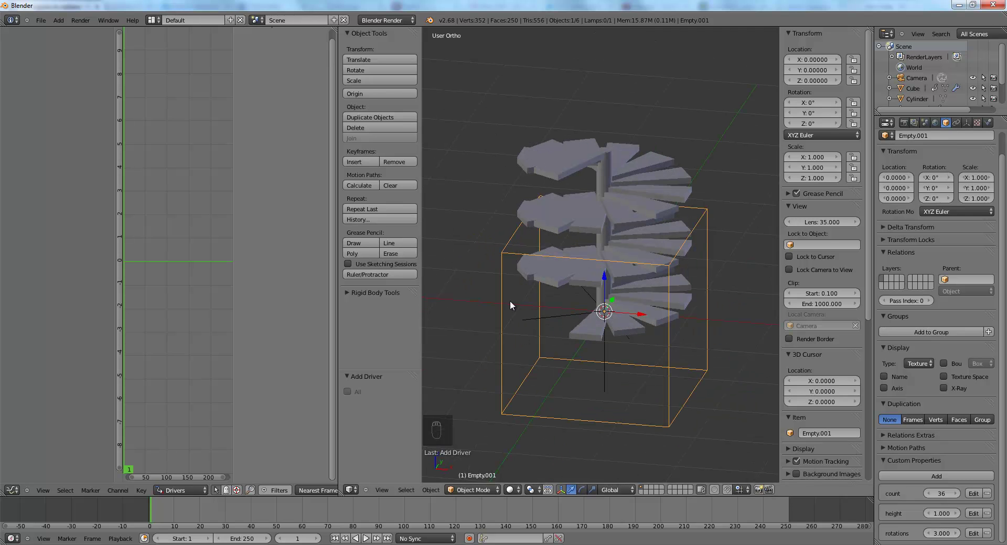
- Test the cube empty's rotations property at 1 and 2
{"action": "left_click", "coordinate": [944, 533]}
{"action": "type", "text": "1"}
{"action": "key", "text": "Return"}
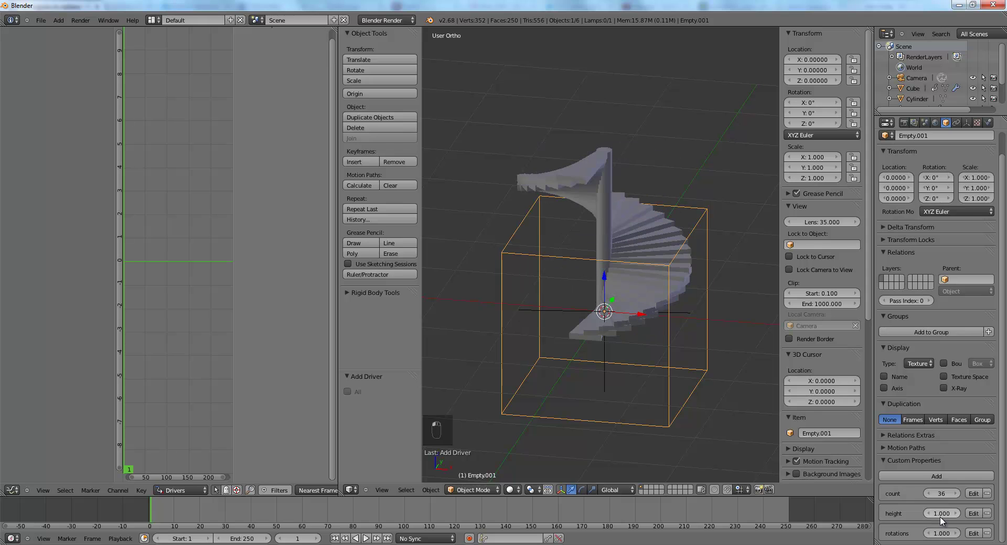
{"action": "left_click", "coordinate": [942, 534]}
{"action": "type", "text": "2"}
{"action": "key", "text": "Return"}
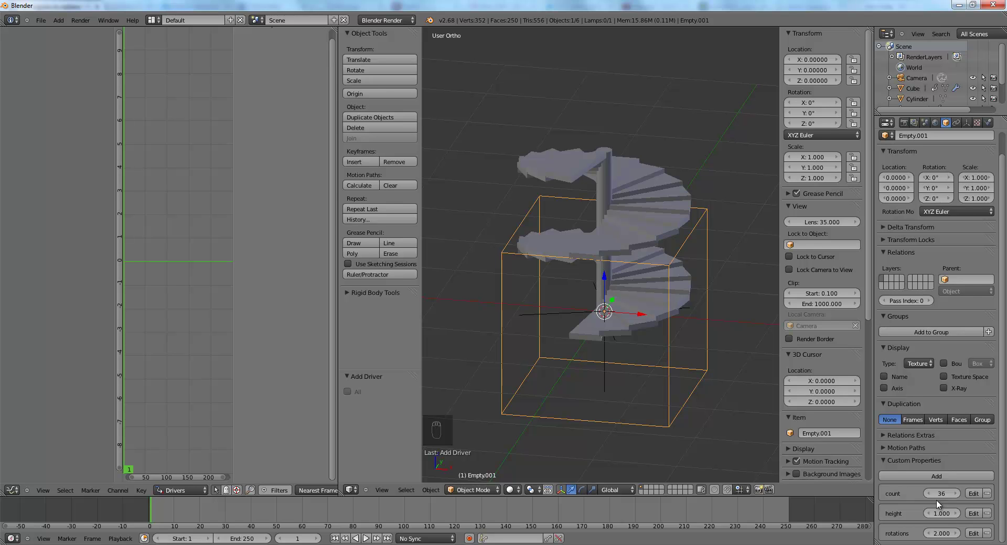
- Select the cylinder post, add a driver to its Z dimension and show the driver's settings
{"action": "right_click", "coordinate": [607, 171]}
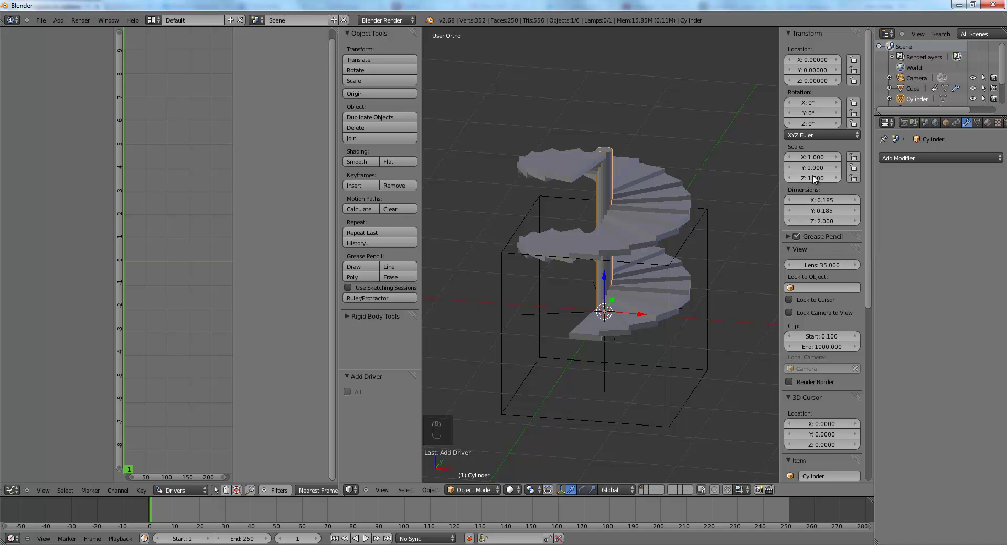
{"action": "right_click", "coordinate": [821, 221]}
{"action": "left_click", "coordinate": [821, 220]}
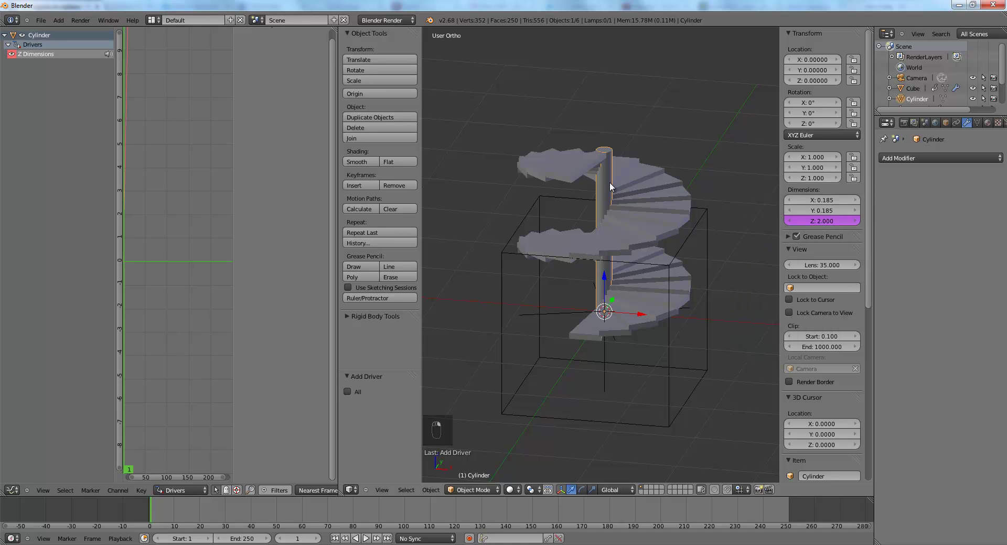
{"action": "key", "text": "n"}
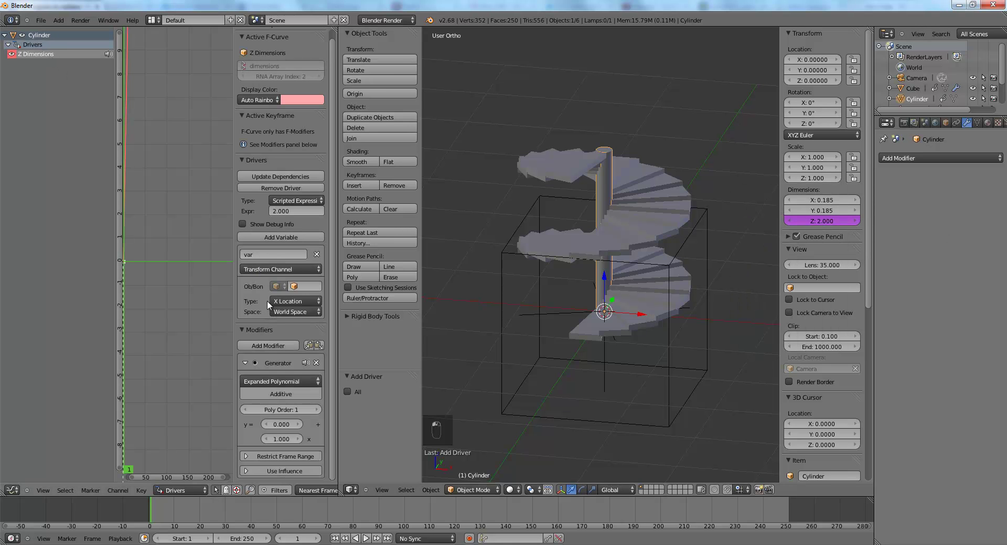
- Rename the driver variable height and make it a single property reading the ["height"] path of Empty.001
{"action": "left_click", "coordinate": [273, 255]}
{"action": "type", "text": "height"}
{"action": "key", "text": "Return"}
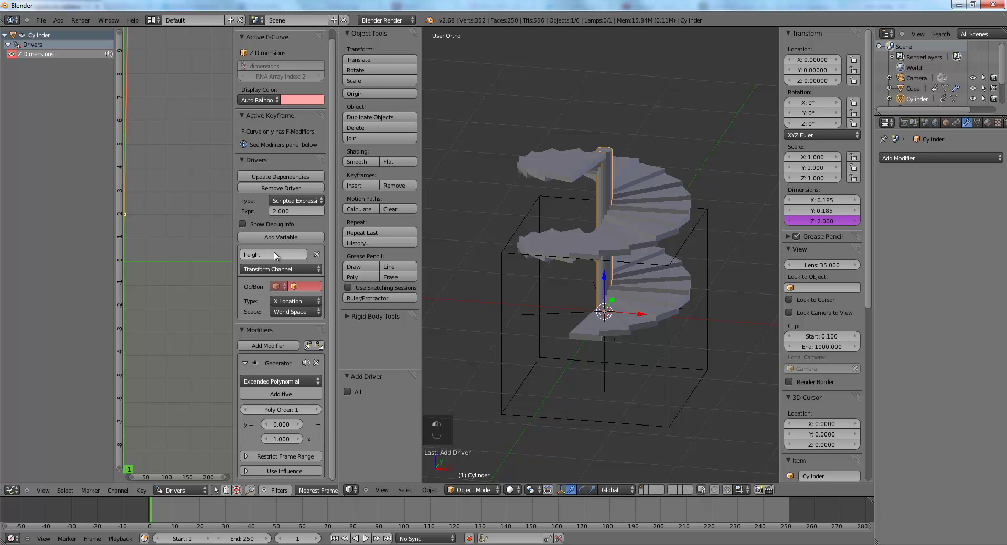
{"action": "left_click", "coordinate": [298, 287]}
{"action": "left_click", "coordinate": [304, 341]}
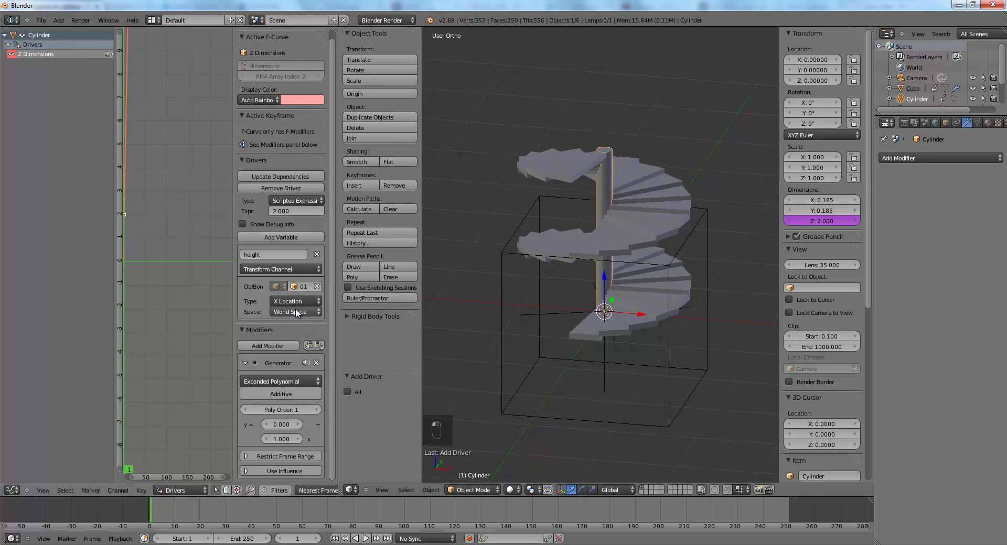
{"action": "left_click", "coordinate": [295, 312]}
{"action": "left_click", "coordinate": [247, 269]}
{"action": "left_click", "coordinate": [263, 259]}
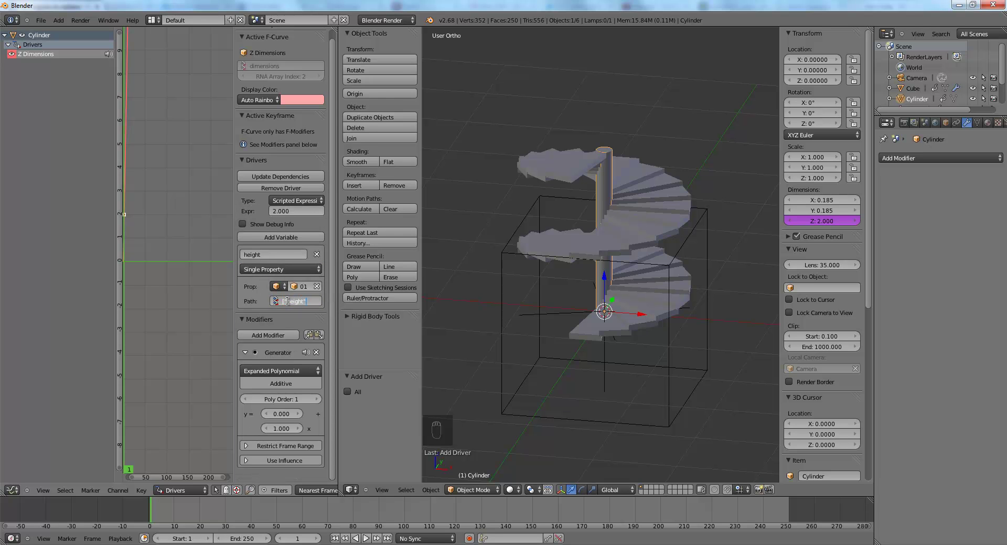
{"action": "key", "text": "Return"}
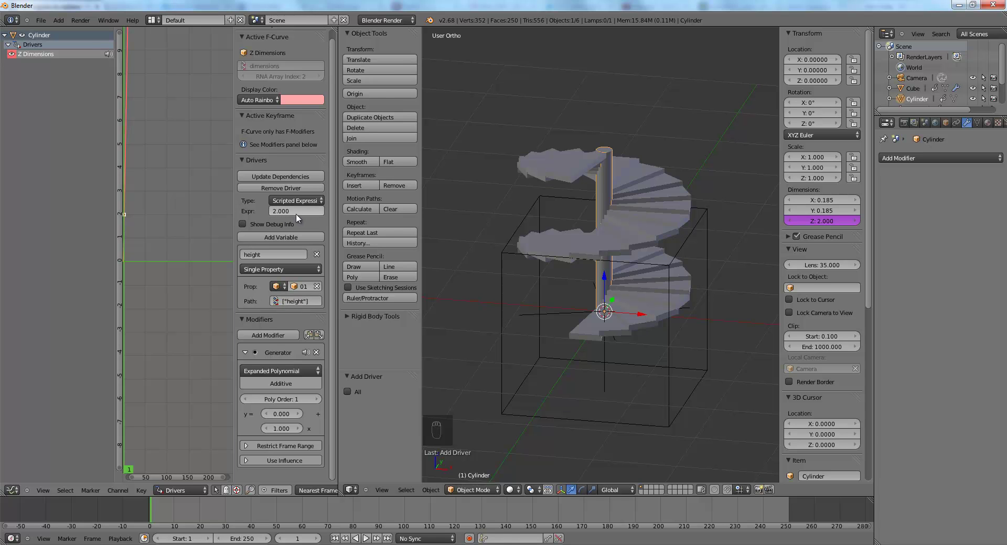
- Set the post's Z dimension driver expression to height
{"action": "left_click", "coordinate": [299, 211]}
{"action": "type", "text": "height"}
{"action": "key", "text": "Return"}
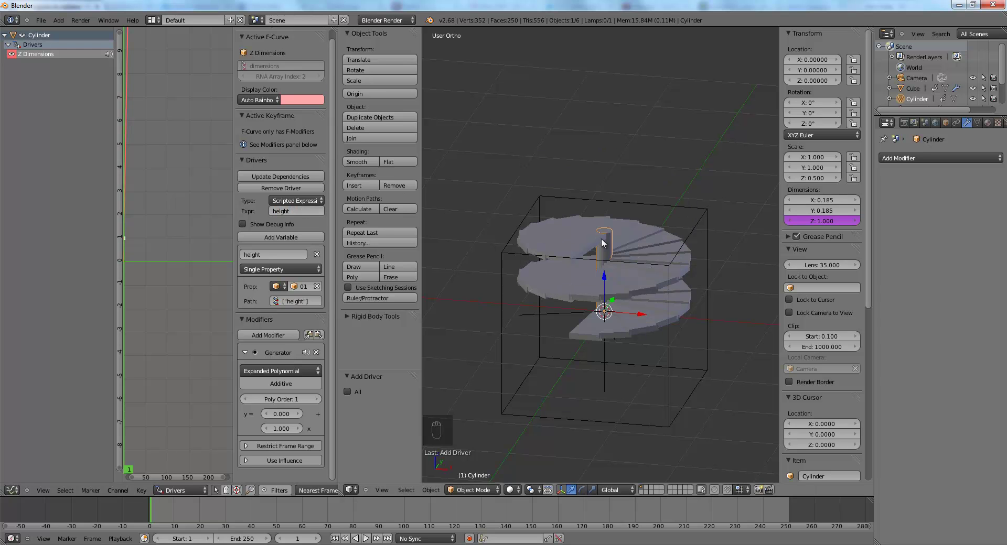
- Select the cube empty, raise its rotations to 3.164 and show its custom properties beside the 3D view
{"action": "middle_click_drag", "start_coordinate": [502, 299], "coordinate": [502, 299]}
{"action": "right_click", "coordinate": [502, 300]}
{"action": "middle_click_drag", "start_coordinate": [615, 238], "coordinate": [760, 325]}
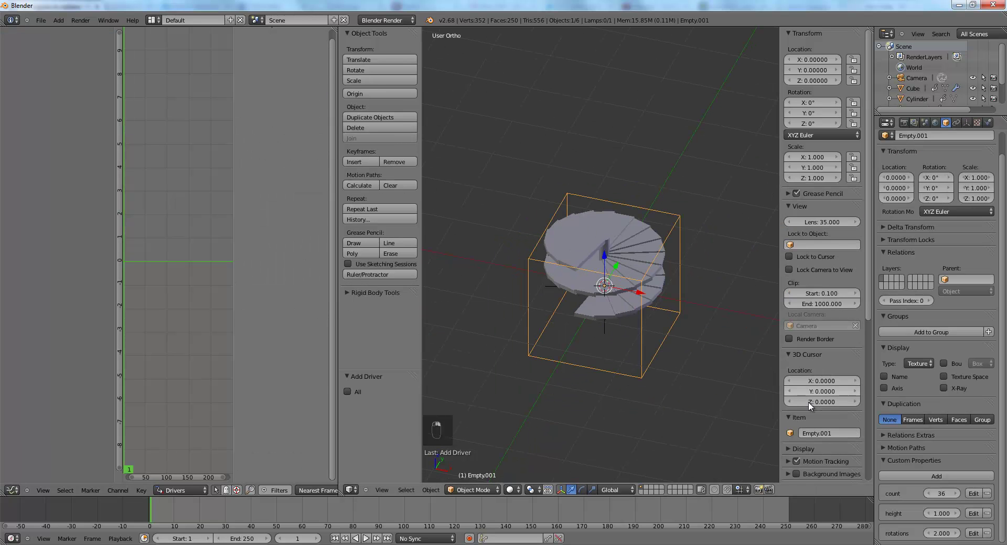
{"action": "scroll", "coordinate": [814, 445], "scroll_direction": "down", "scroll_amount": 10}
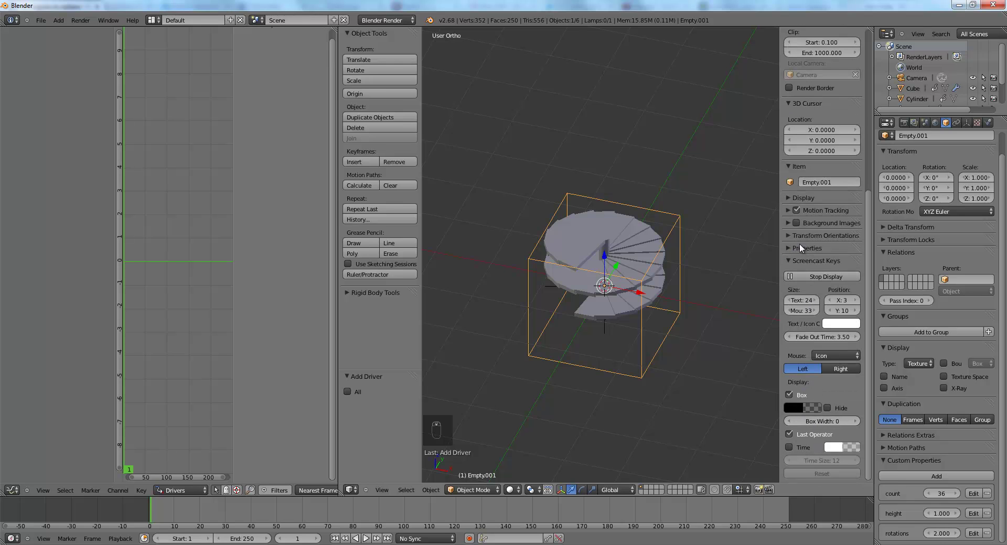
{"action": "left_click_drag", "start_coordinate": [941, 533], "coordinate": [979, 533]}
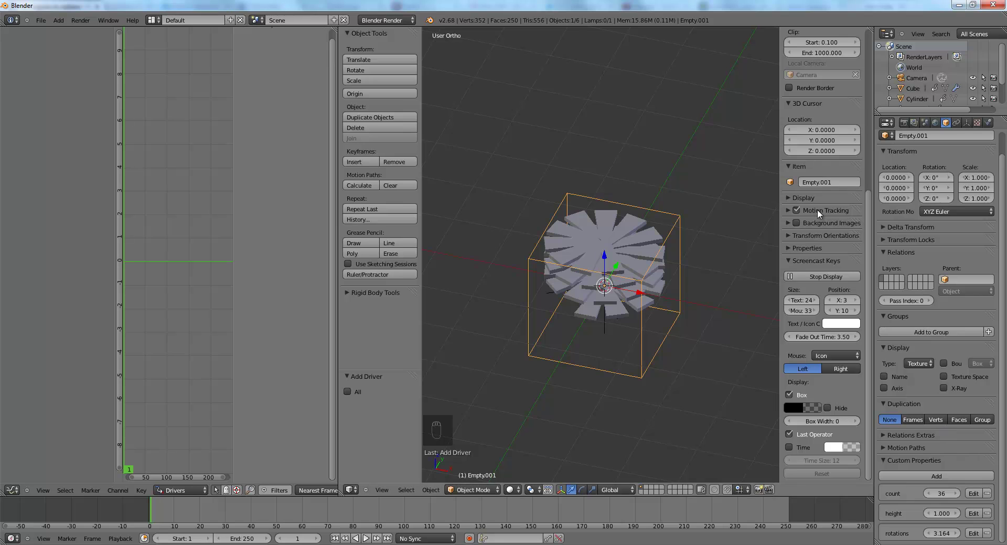
{"action": "left_click", "coordinate": [788, 248]}
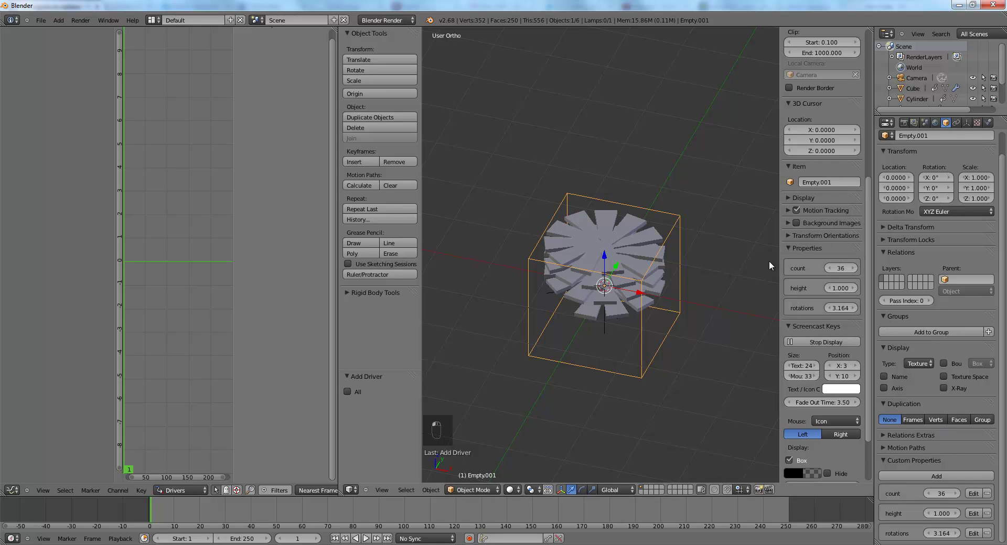
- Adjust the cube empty's properties to rotations 2.625, height 5.395 and count 99
{"action": "left_click_drag", "start_coordinate": [857, 308], "coordinate": [771, 313]}
{"action": "left_click_drag", "start_coordinate": [839, 287], "coordinate": [873, 269]}
{"action": "middle_click_drag", "start_coordinate": [656, 247], "coordinate": [659, 350]}
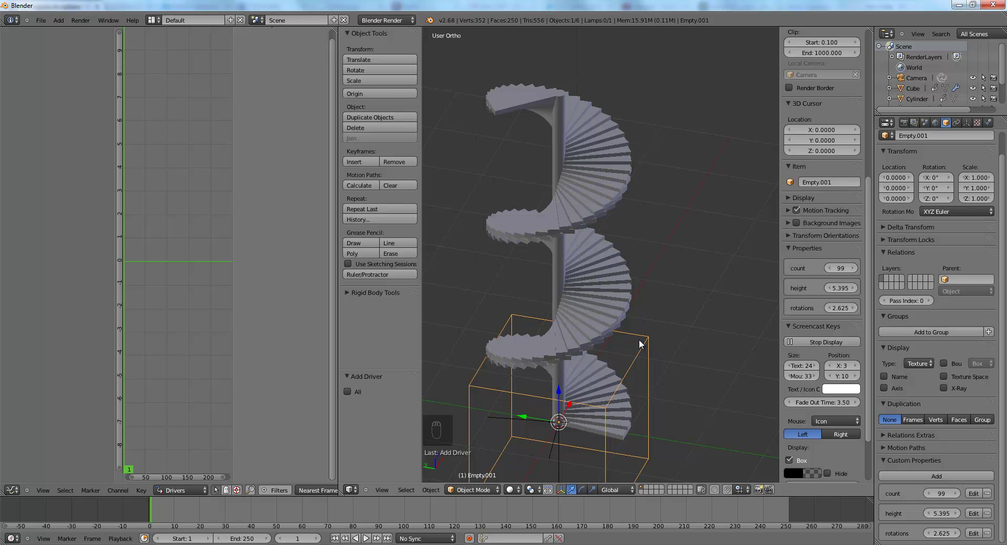
- Reduce the staircase's rotations to 1.880 and its step count to 64
{"action": "scroll", "coordinate": [657, 345], "scroll_direction": "down", "scroll_amount": 4}
{"action": "middle_click_drag", "start_coordinate": [593, 297], "coordinate": [566, 258]}
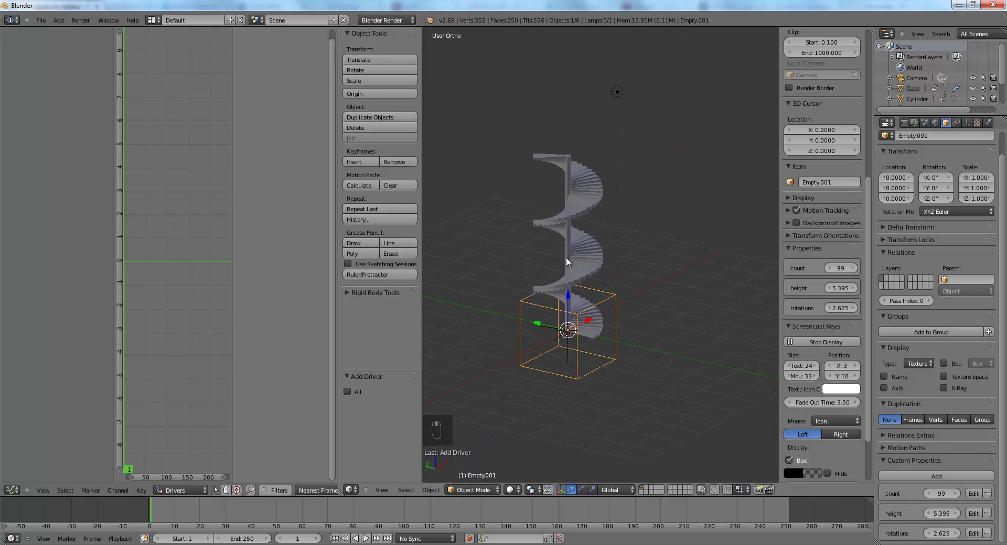
{"action": "scroll", "coordinate": [527, 285], "scroll_direction": "up", "scroll_amount": 2}
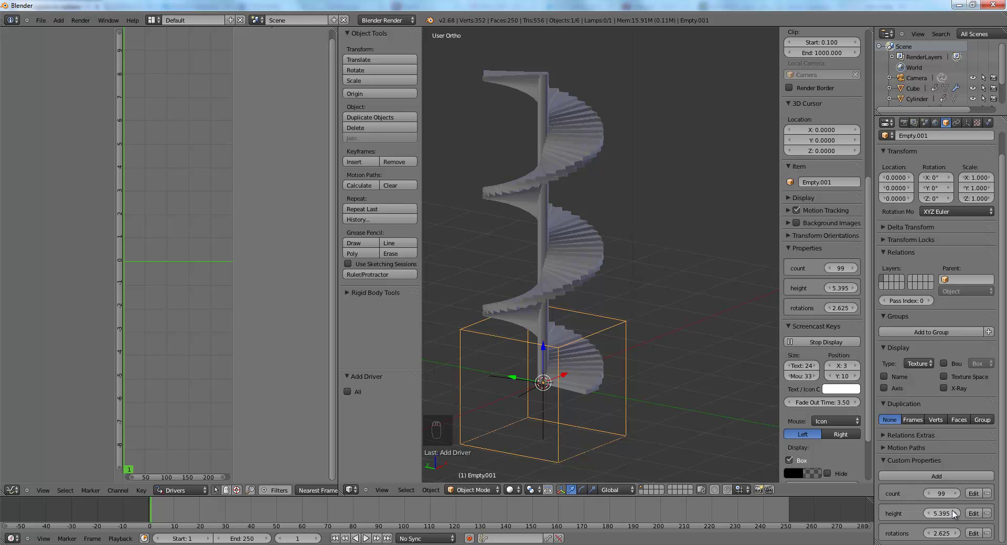
{"action": "left_click_drag", "start_coordinate": [942, 534], "coordinate": [875, 535]}
{"action": "mouse_move", "coordinate": [928, 493]}
{"action": "left_mouse_down"}
{"action": "mouse_move", "coordinate": [896, 492]}
{"action": "mouse_move", "coordinate": [939, 500]}
{"action": "left_mouse_up"}
{"action": "middle_click_drag", "start_coordinate": [690, 389], "coordinate": [591, 265]}
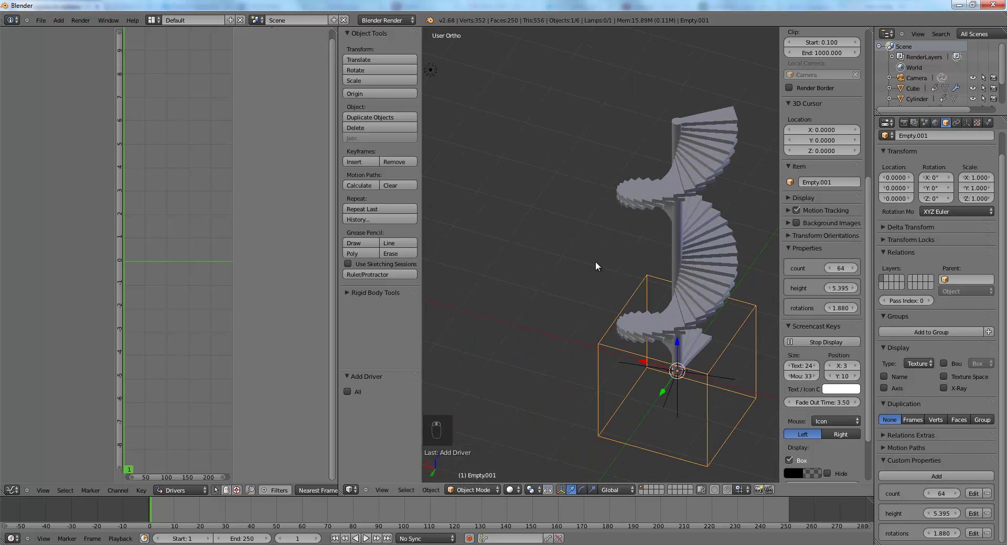